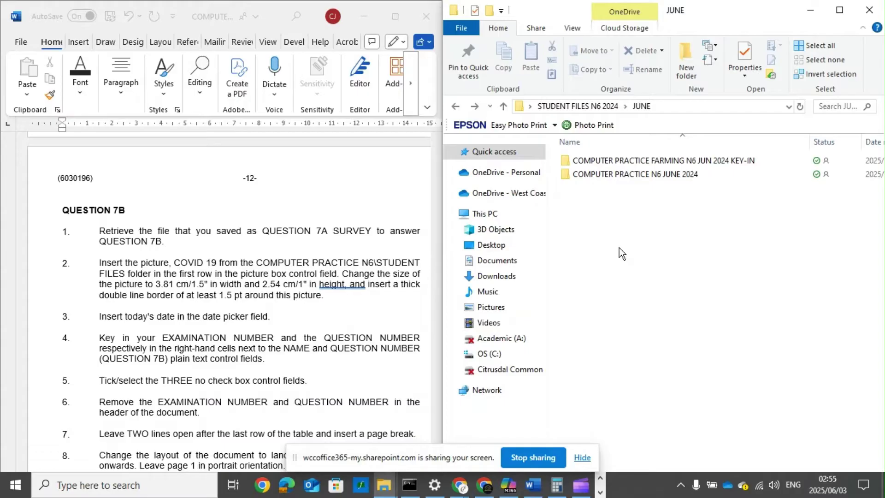
# - Open MEDICAL SURVEY from COMPUTER PRACTICE N6 JUNE 2024 > STUDENT FILES > QUESTION 7A in Word
pyautogui.scroll(8, 223, 238)
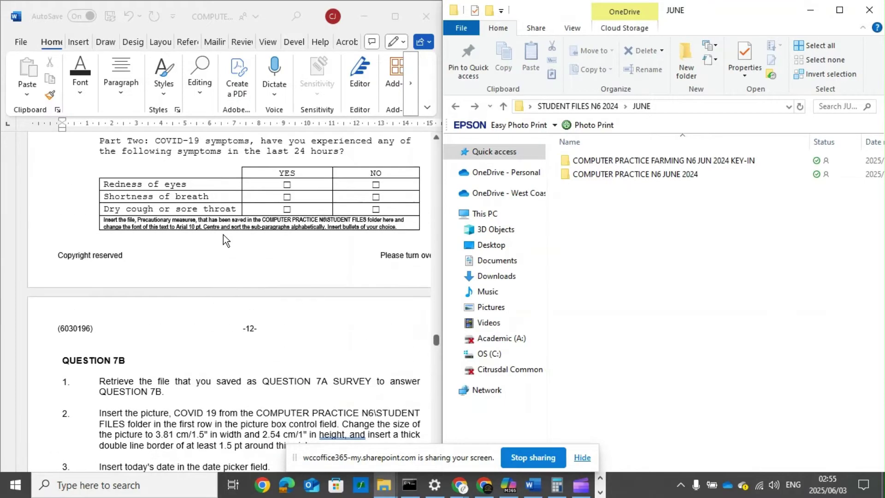
pyautogui.scroll(4, 224, 239)
pyautogui.scroll(-5, 224, 239)
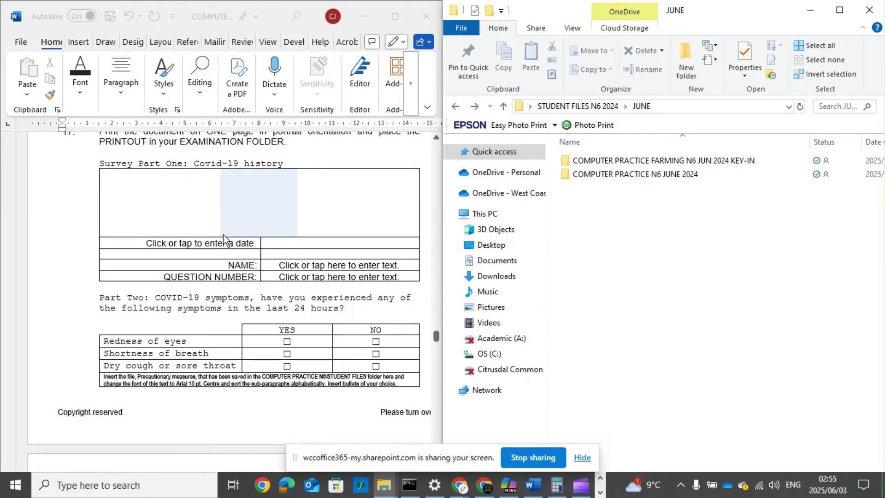
pyautogui.scroll(6, 224, 238)
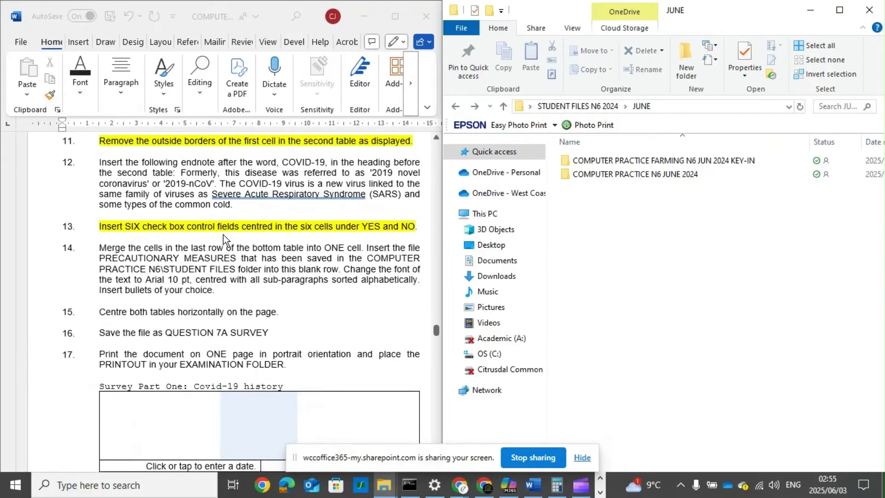
pyautogui.scroll(-2, 224, 239)
pyautogui.scroll(-15, 224, 238)
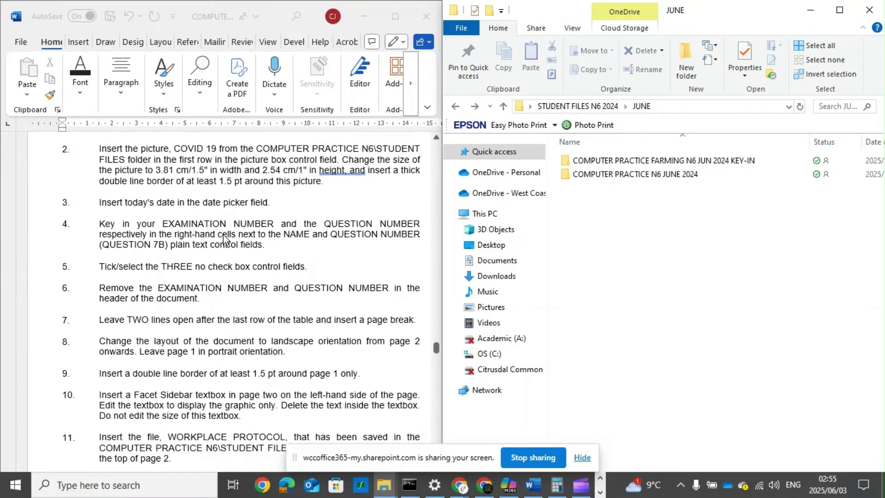
pyautogui.scroll(1, 224, 239)
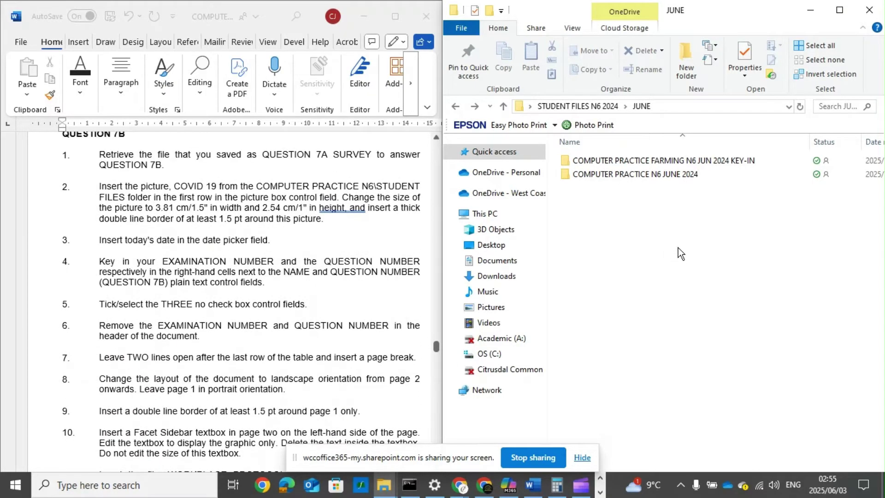
pyautogui.scroll(1, 355, 229)
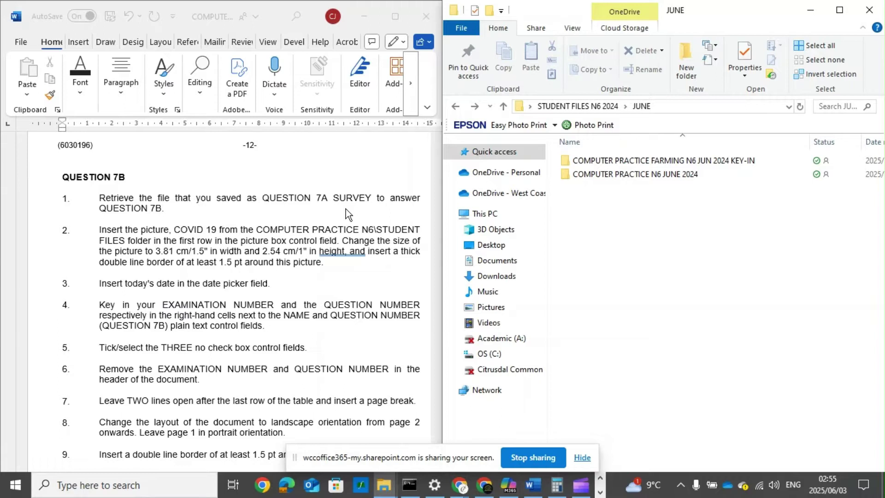
pyautogui.doubleClick(645, 178)
pyautogui.doubleClick(619, 160)
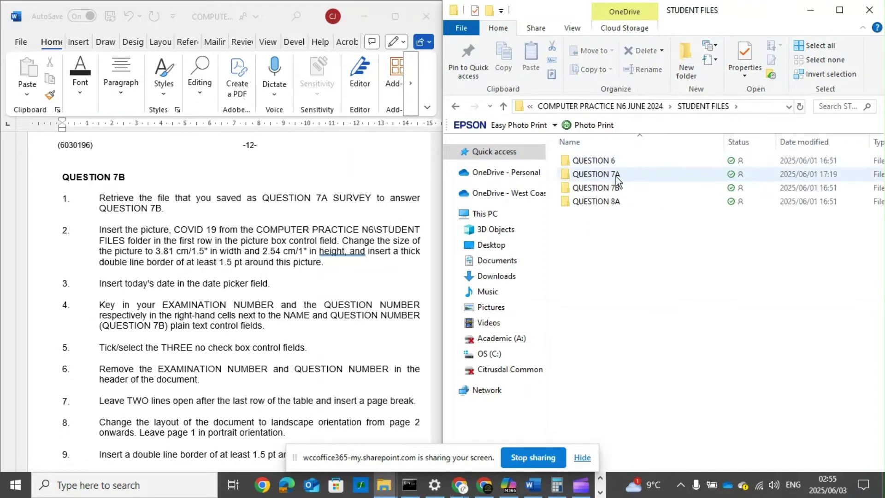
pyautogui.doubleClick(615, 176)
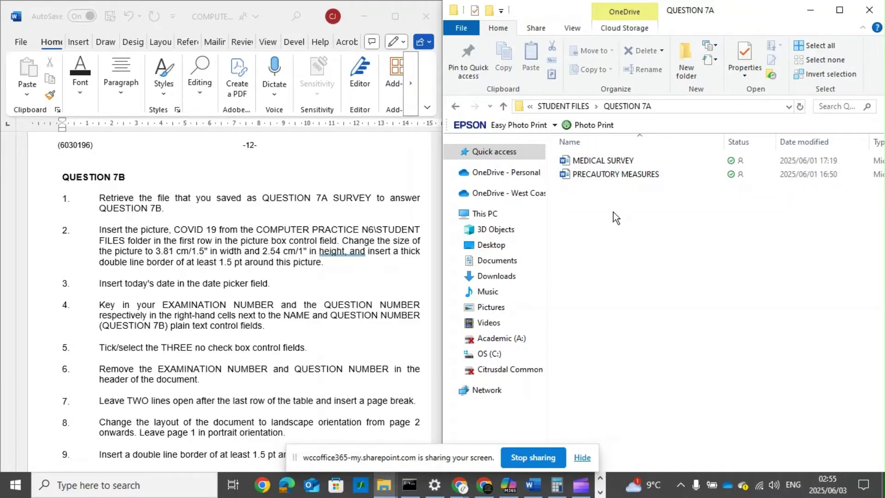
pyautogui.doubleClick(599, 160)
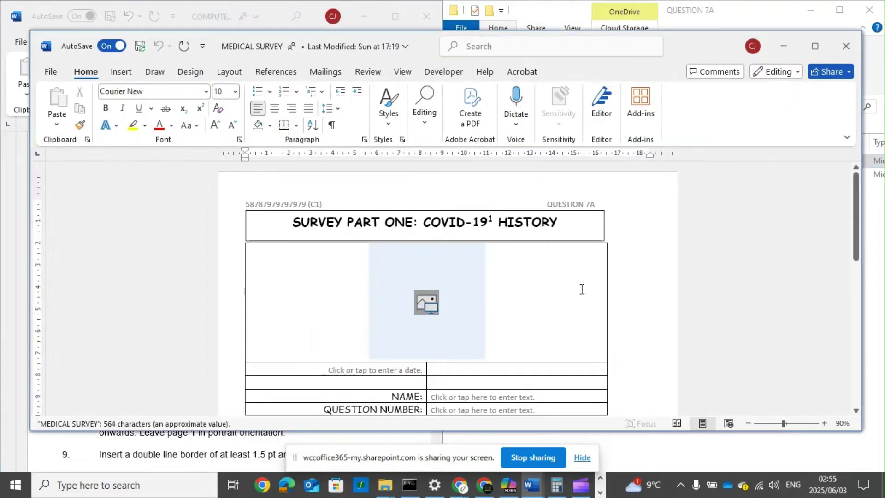
# - Snap the MEDICAL SURVEY window to the right half beside the Question 7B instructions
pyautogui.scroll(-9, 581, 289)
pyautogui.scroll(4, 579, 299)
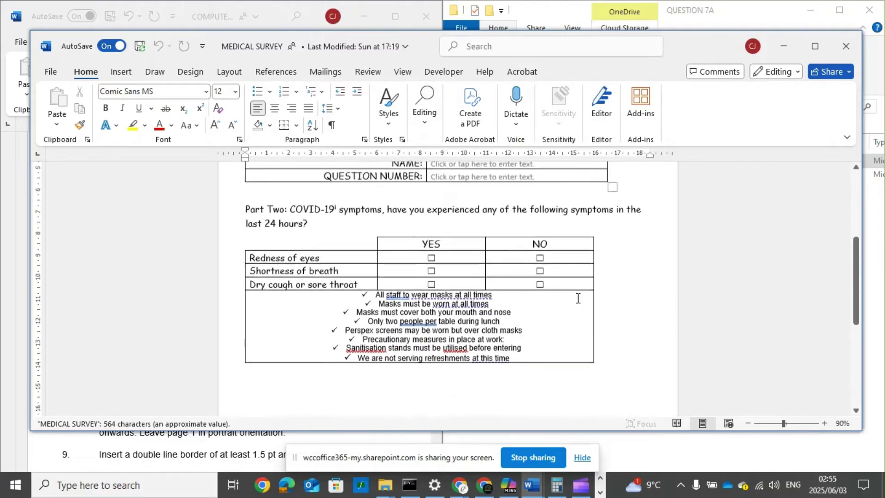
pyautogui.scroll(5, 578, 298)
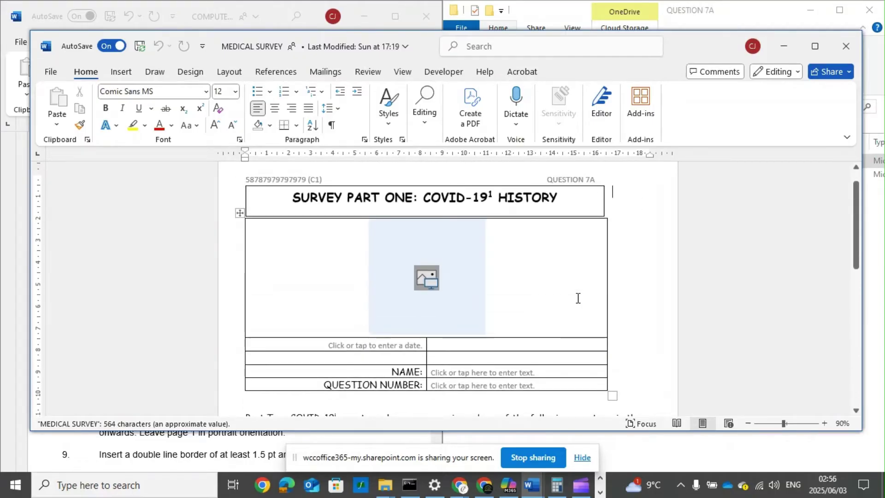
pyautogui.press('super+Right')
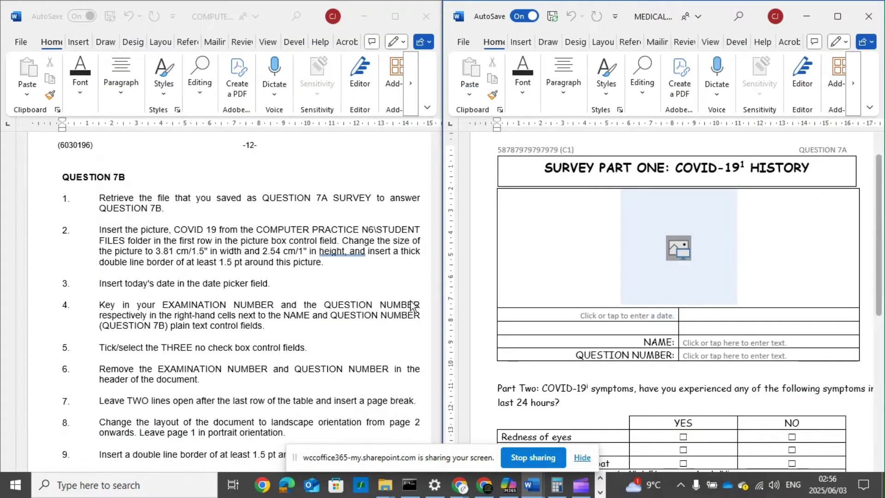
pyautogui.scroll(-1, 260, 272)
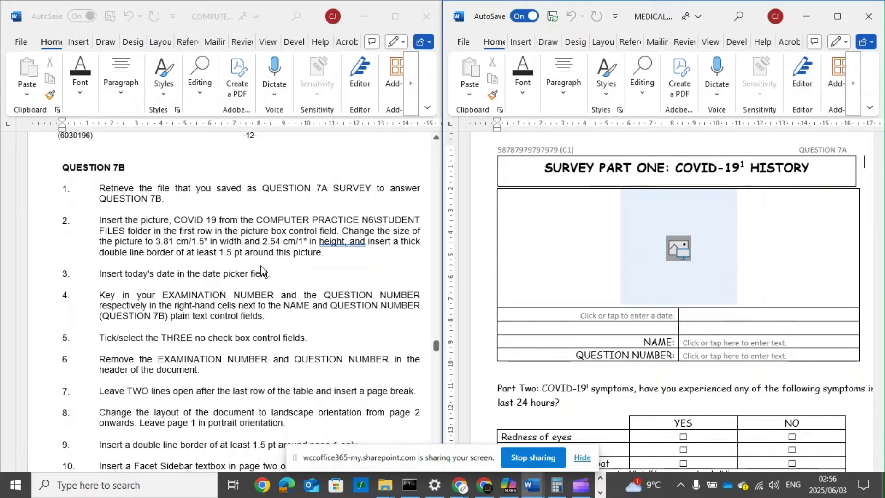
pyautogui.scroll(-1, 261, 272)
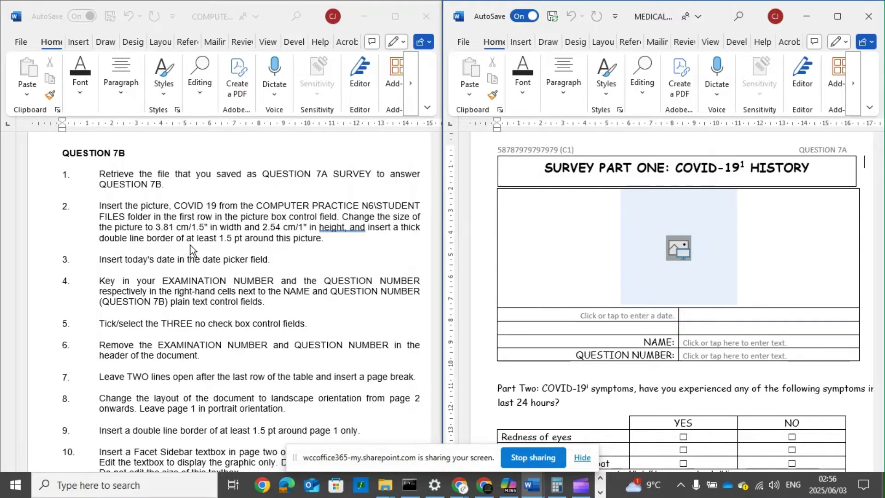
# - Start inserting a picture from a file into the survey's picture box
pyautogui.click(667, 242)
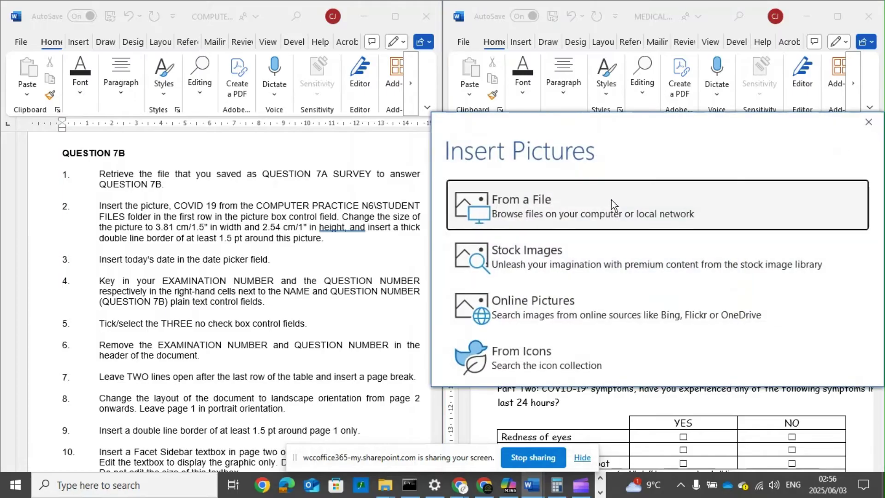
pyautogui.click(603, 199)
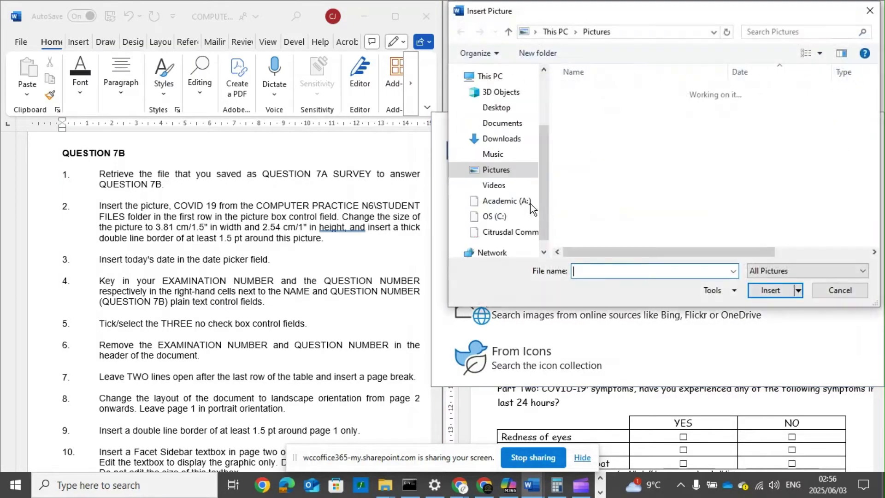
pyautogui.click(501, 109)
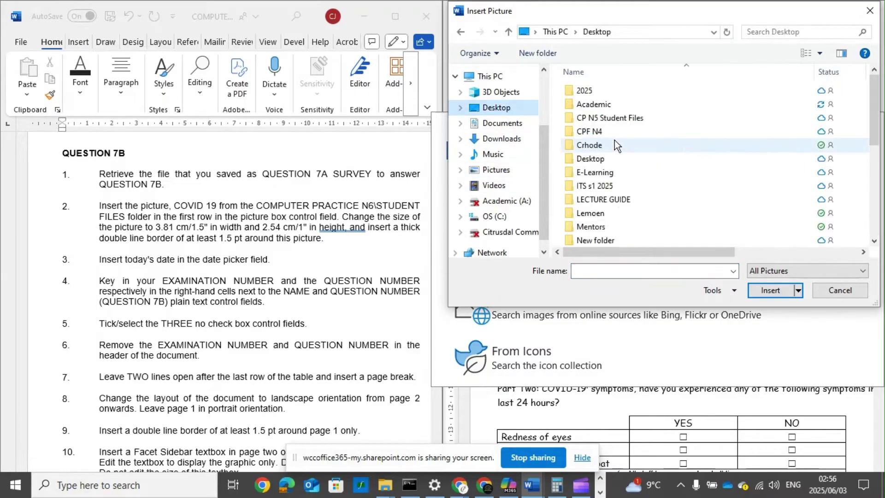
pyautogui.click(592, 203)
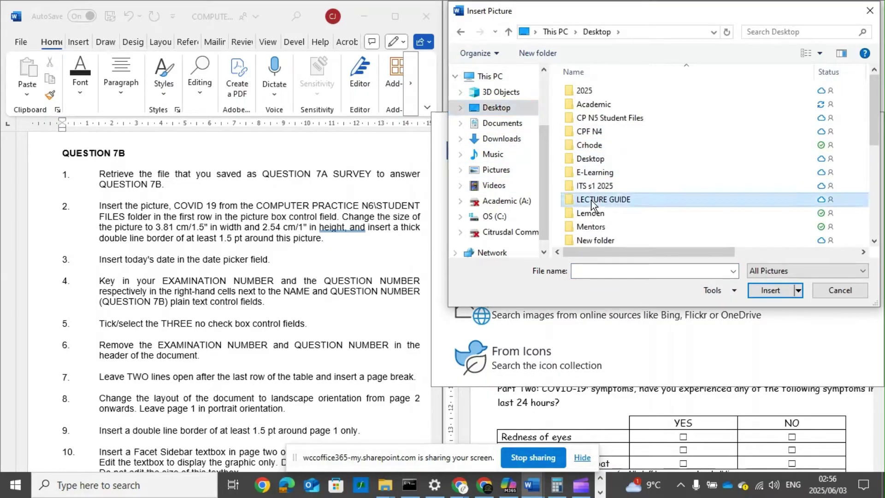
pyautogui.scroll(-2, 593, 203)
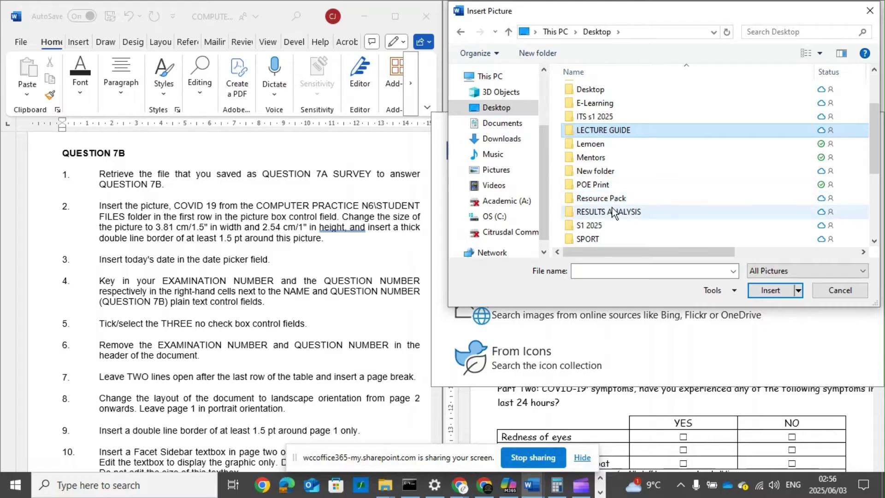
pyautogui.scroll(1, 612, 209)
pyautogui.scroll(-1, 612, 209)
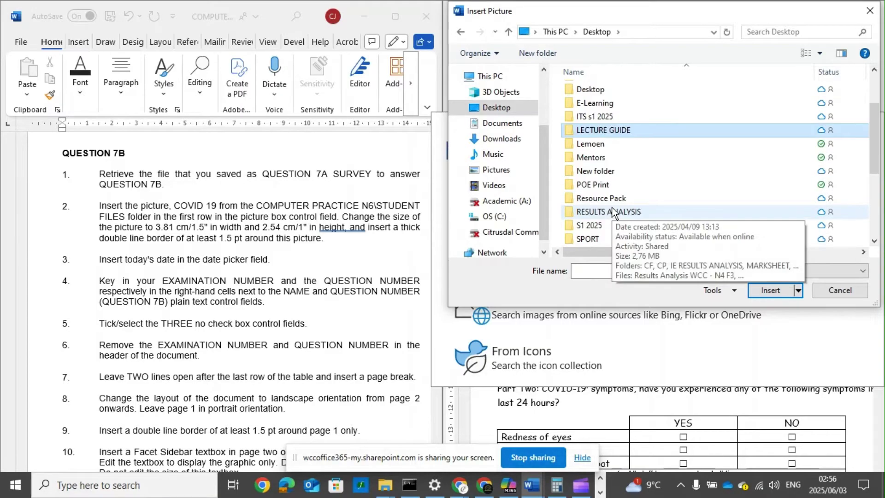
pyautogui.scroll(-2, 612, 211)
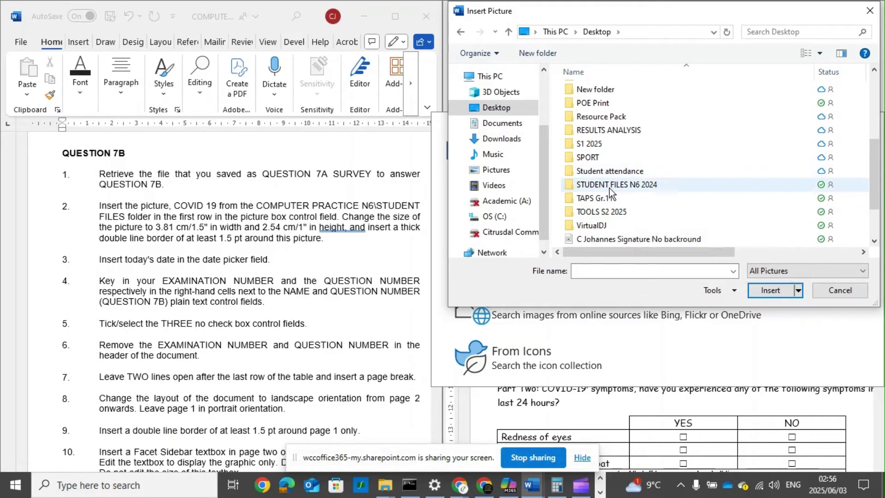
# - Insert the COVID 19 picture from STUDENT FILES > QUESTION 7B into the box
pyautogui.doubleClick(609, 188)
pyautogui.doubleClick(592, 92)
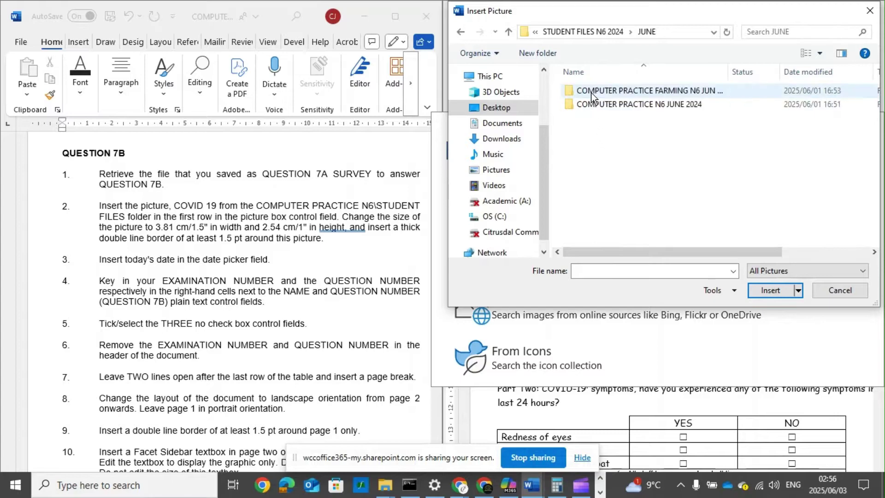
pyautogui.doubleClick(595, 104)
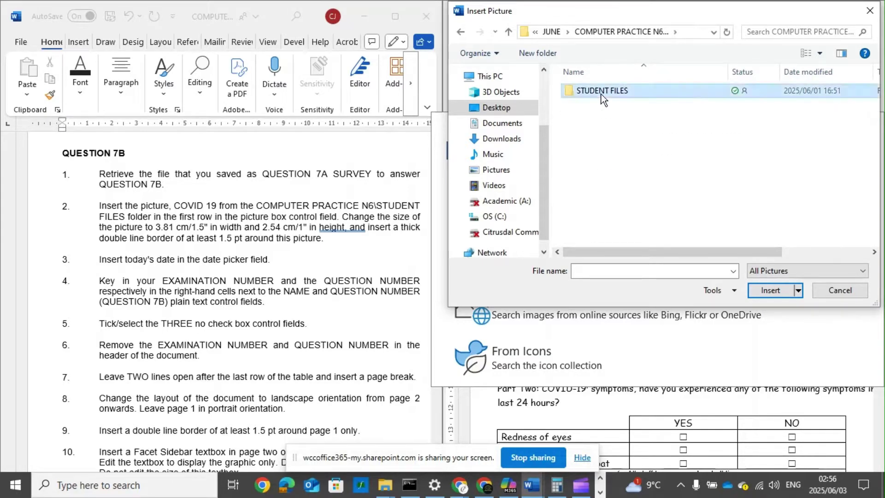
pyautogui.doubleClick(601, 94)
pyautogui.doubleClick(603, 116)
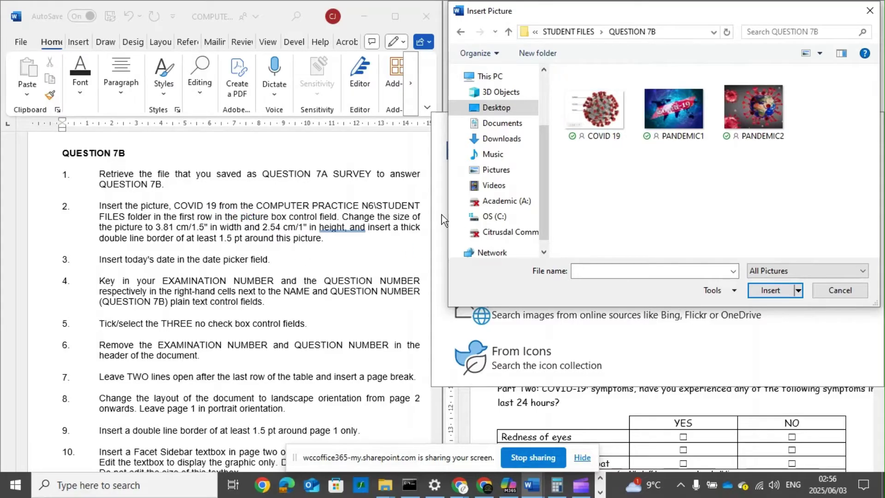
pyautogui.click(590, 119)
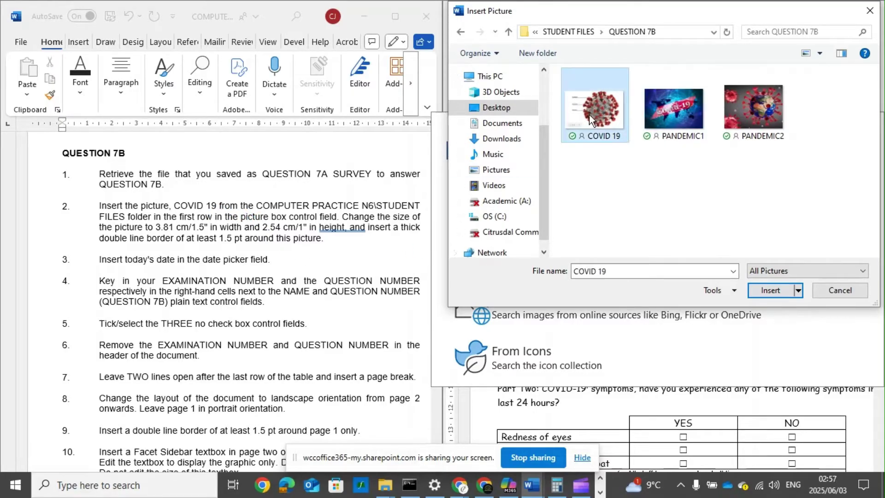
pyautogui.click(769, 291)
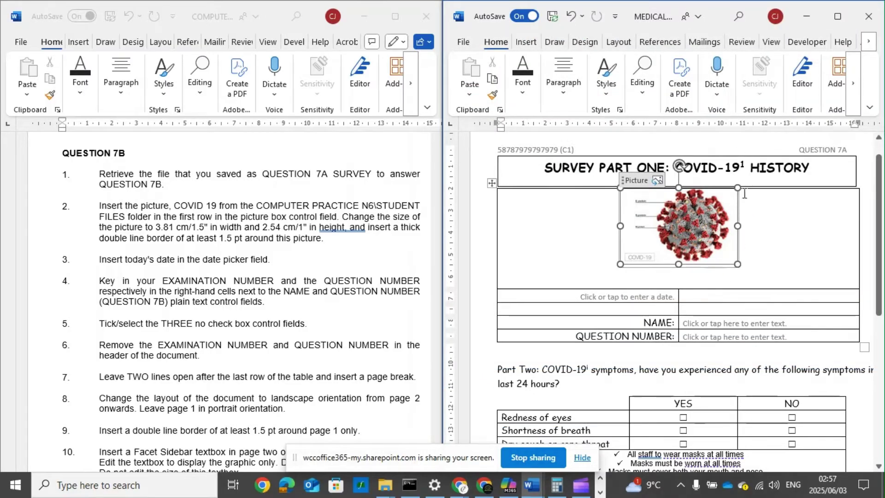
# - Maximise the survey and open the picture's Layout size settings, unlocking its aspect ratio
pyautogui.click(838, 17)
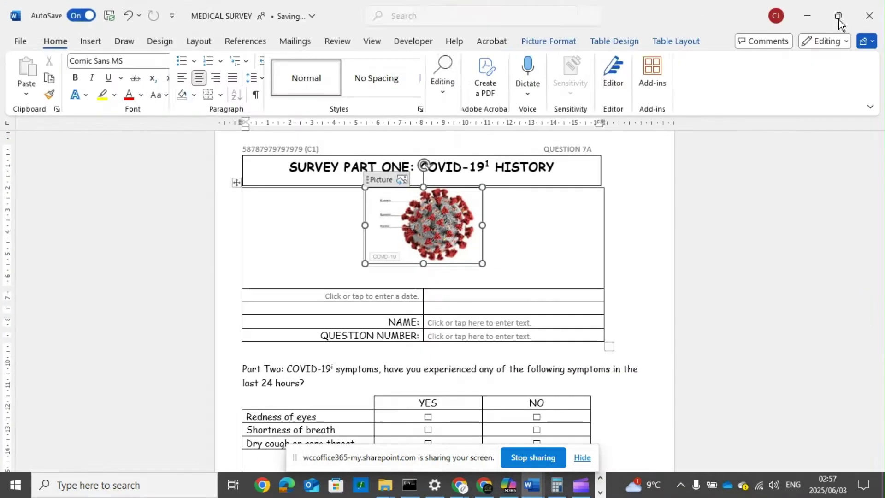
pyautogui.click(563, 41)
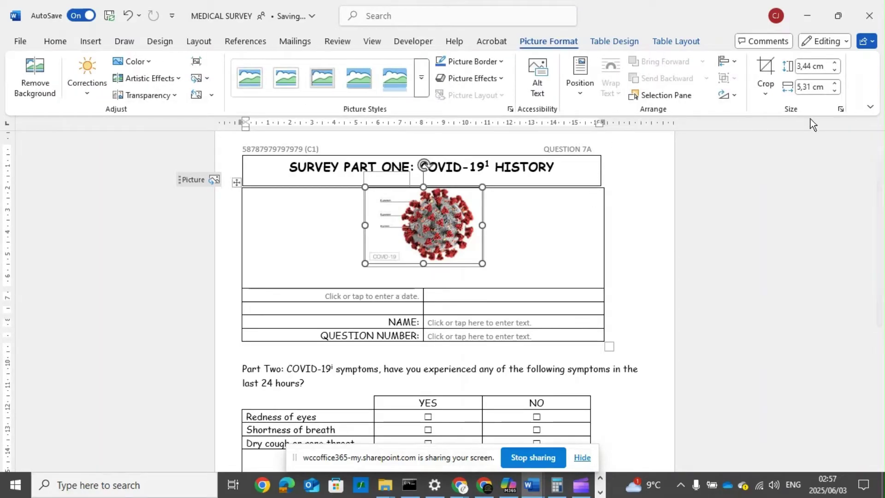
pyautogui.click(840, 110)
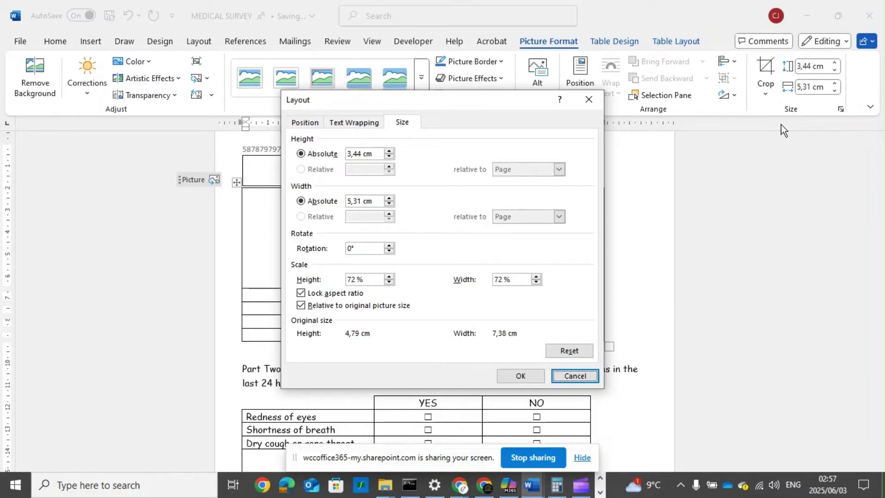
pyautogui.click(302, 294)
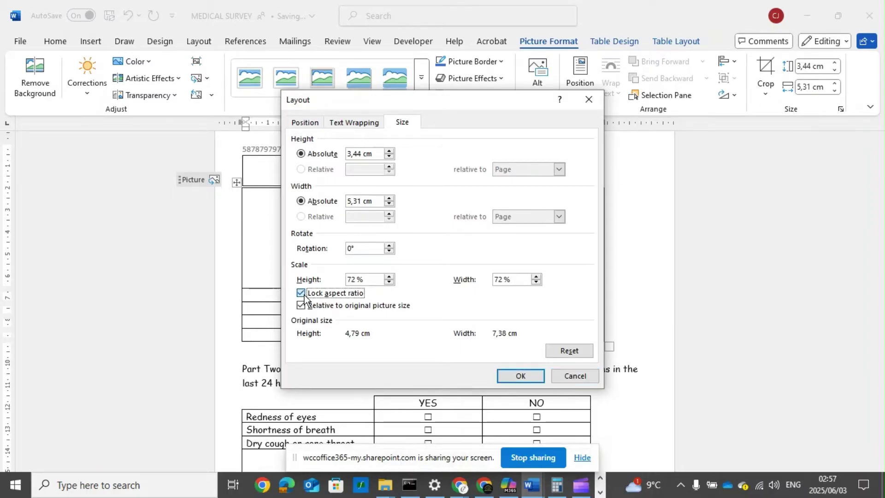
pyautogui.click(300, 305)
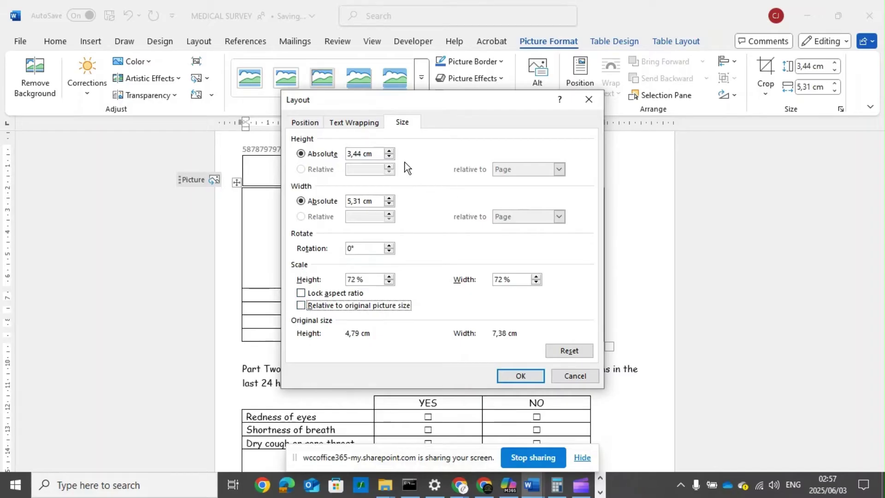
# - Adjust the picture height with the spinner, then cancel the size settings unchanged
pyautogui.click(391, 151)
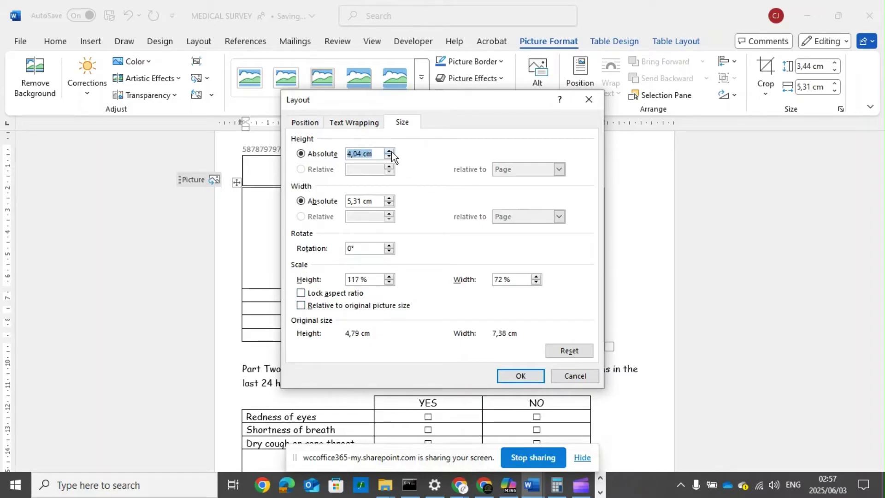
pyautogui.click(392, 151)
pyautogui.click(392, 151)
pyautogui.click(391, 151)
pyautogui.click(392, 152)
pyautogui.click(392, 151)
pyautogui.click(390, 159)
pyautogui.click(390, 159)
pyautogui.click(390, 152)
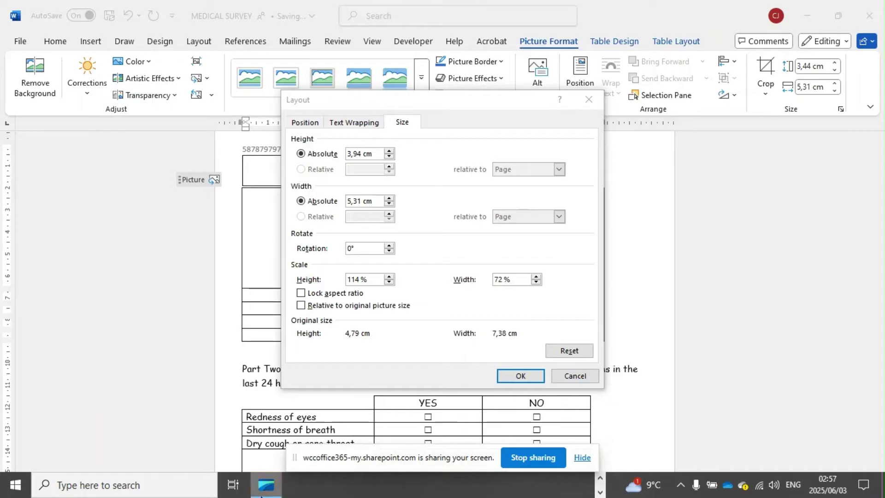
pyautogui.click(583, 457)
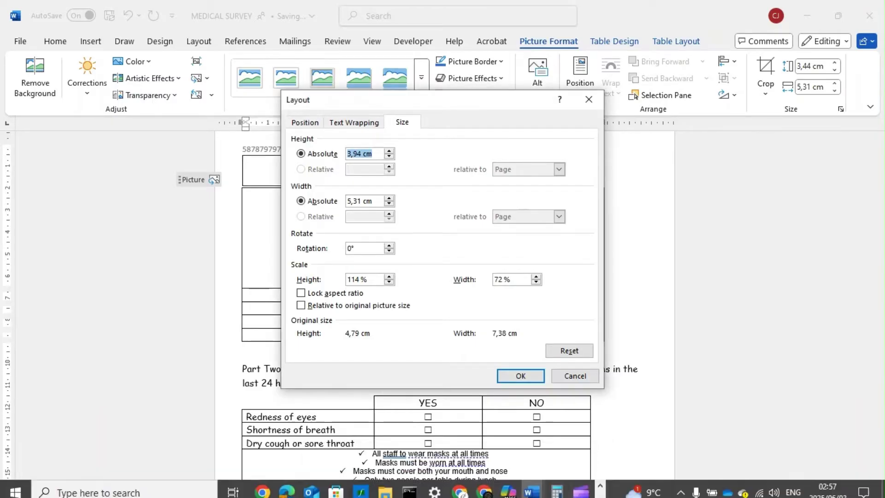
pyautogui.moveTo(535, 490)
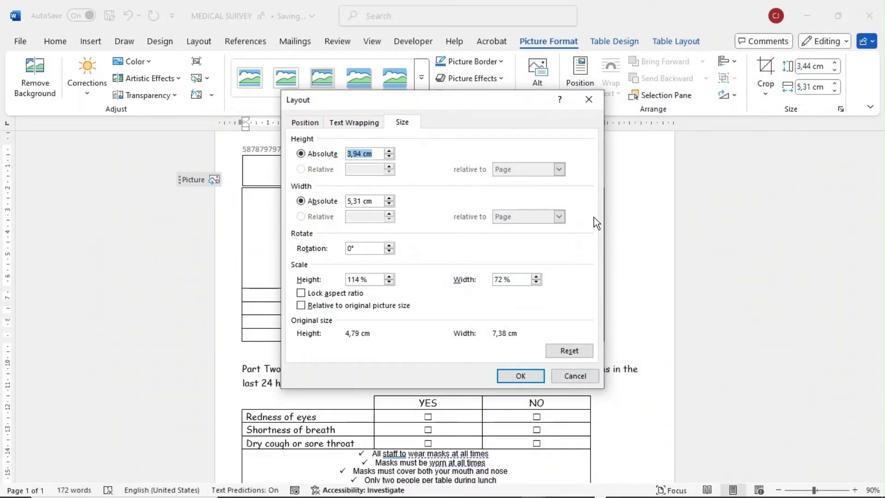
pyautogui.click(587, 98)
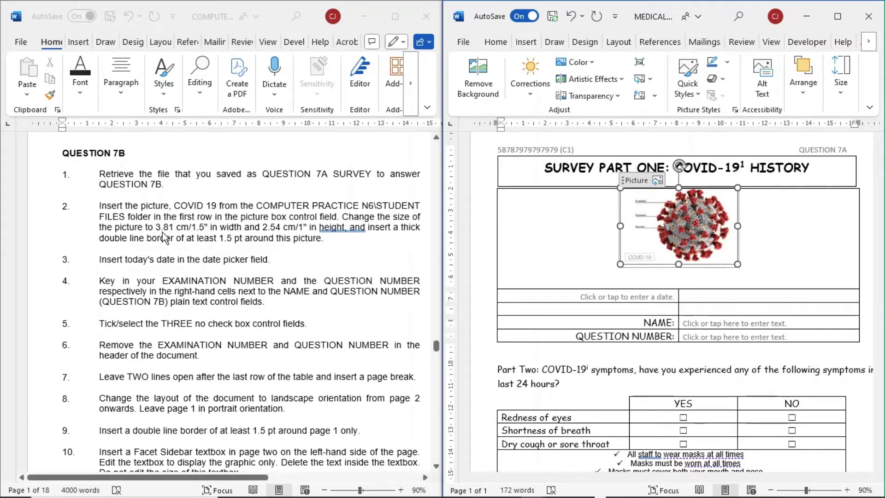
# - Enter a 2,52 cm picture height in the Layout size settings and dismiss the invalid-measurement warning
pyautogui.click(841, 92)
pyautogui.click(876, 171)
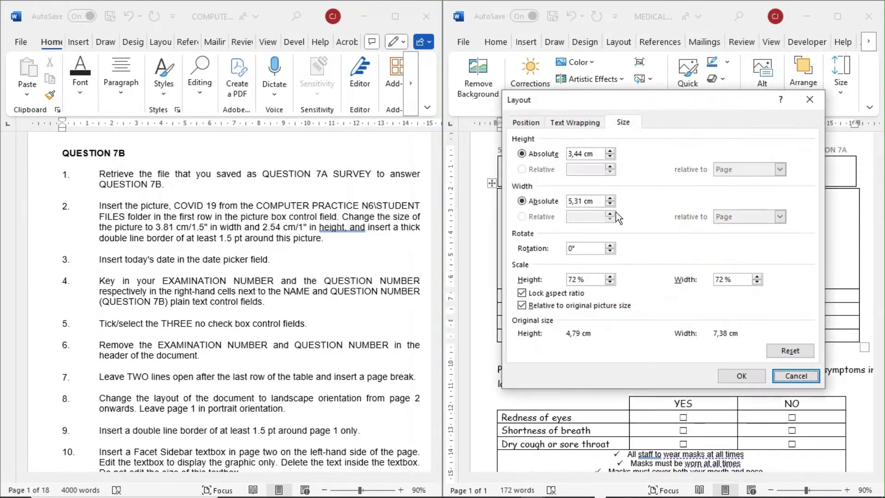
pyautogui.click(582, 153)
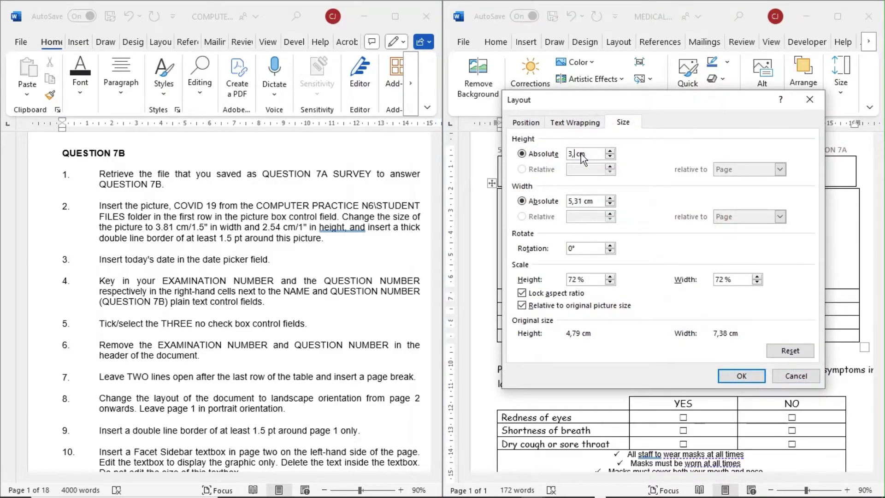
pyautogui.write('81')
pyautogui.moveTo(582, 154); pyautogui.dragTo(557, 156)
pyautogui.write('2.52')
pyautogui.click(575, 201)
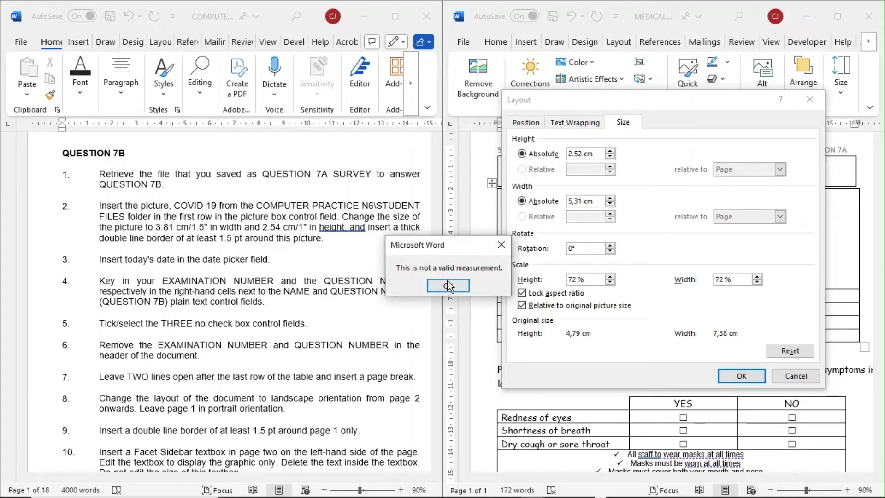
pyautogui.click(448, 285)
pyautogui.click(470, 284)
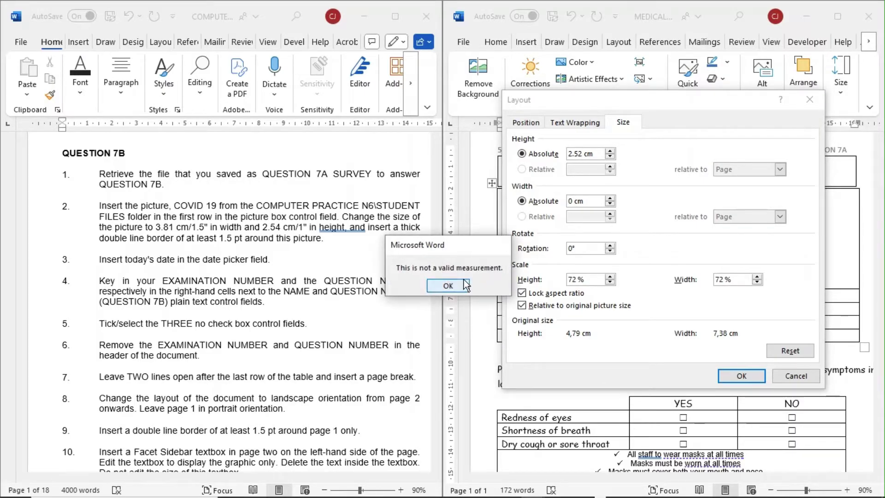
pyautogui.click(506, 240)
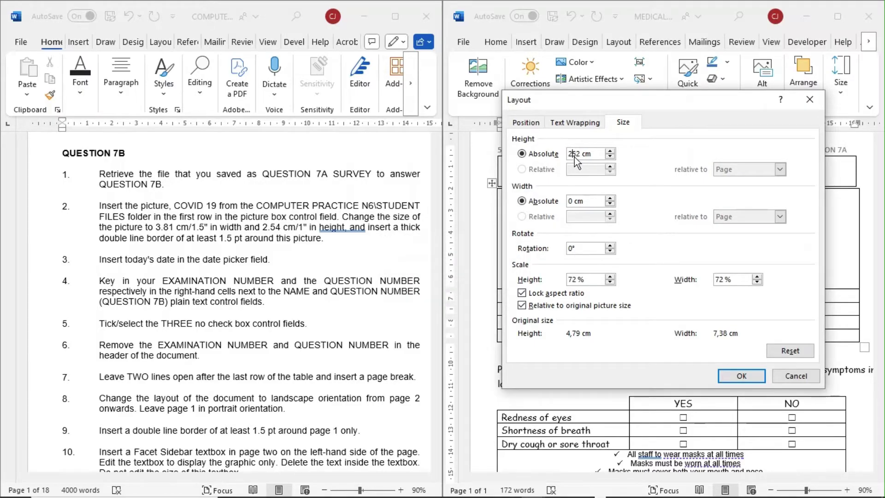
# - Unlock the aspect ratio, set the picture width to 3,81 cm and apply the size
pyautogui.click(575, 203)
pyautogui.click(522, 293)
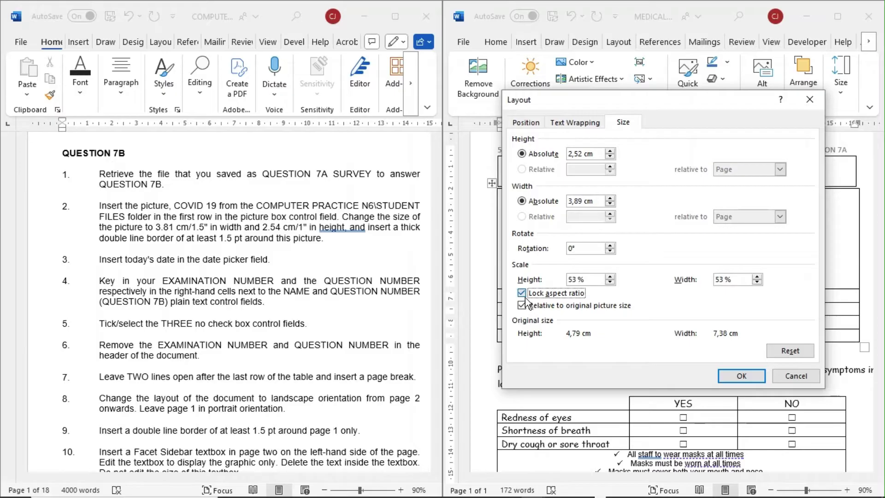
pyautogui.click(522, 305)
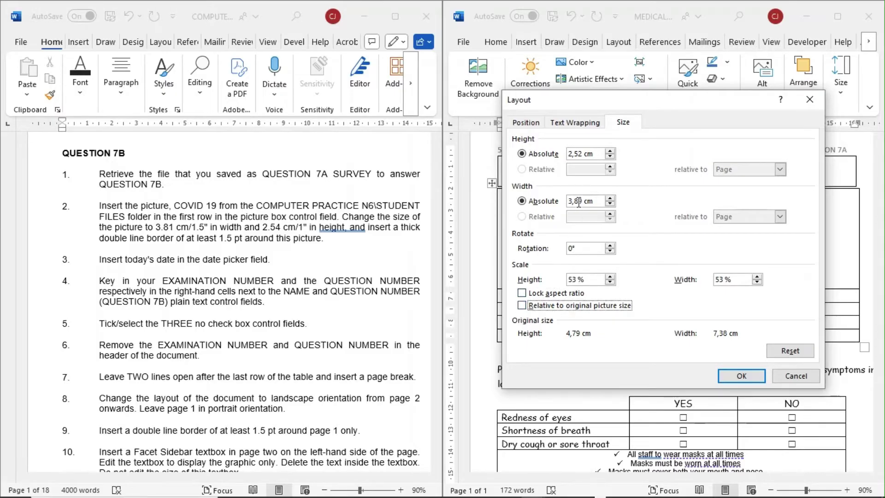
pyautogui.click(584, 201)
pyautogui.press('BackSpace')
pyautogui.press('BackSpace')
pyautogui.write('81')
pyautogui.click(741, 376)
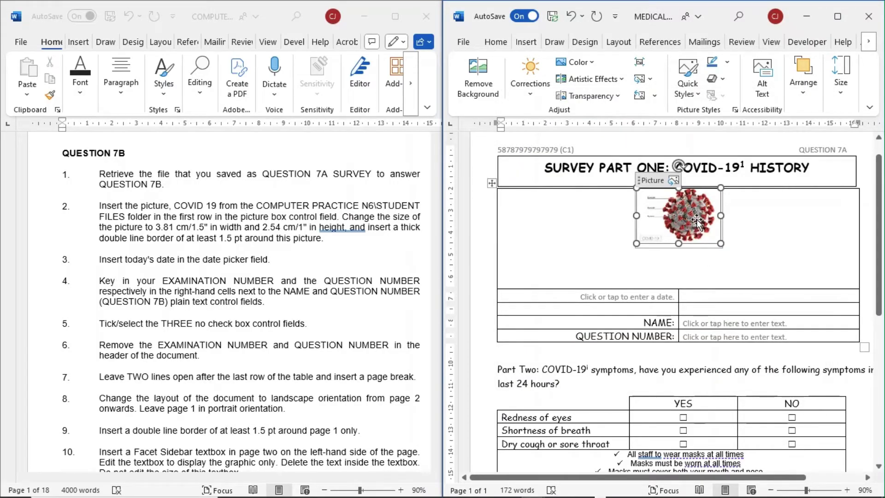
# - Reselect the virus picture and maximise the MEDICAL SURVEY window
pyautogui.moveTo(696, 223); pyautogui.dragTo(752, 228)
pyautogui.click(751, 227)
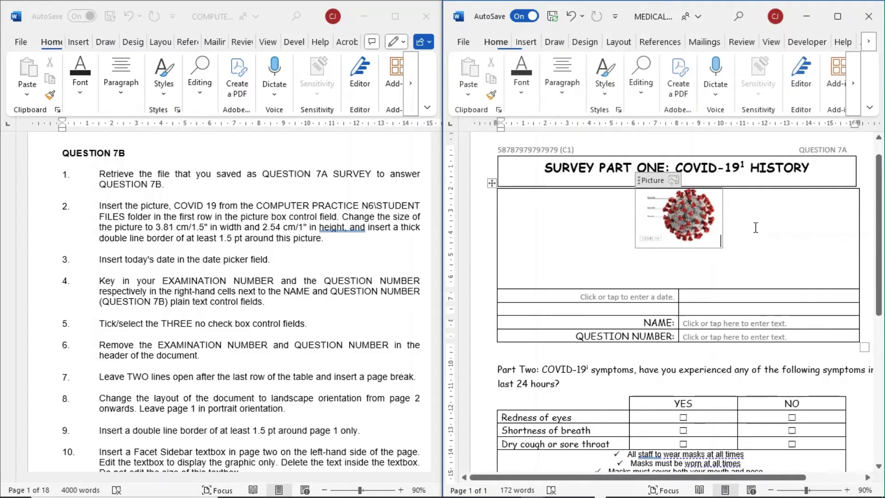
pyautogui.click(717, 225)
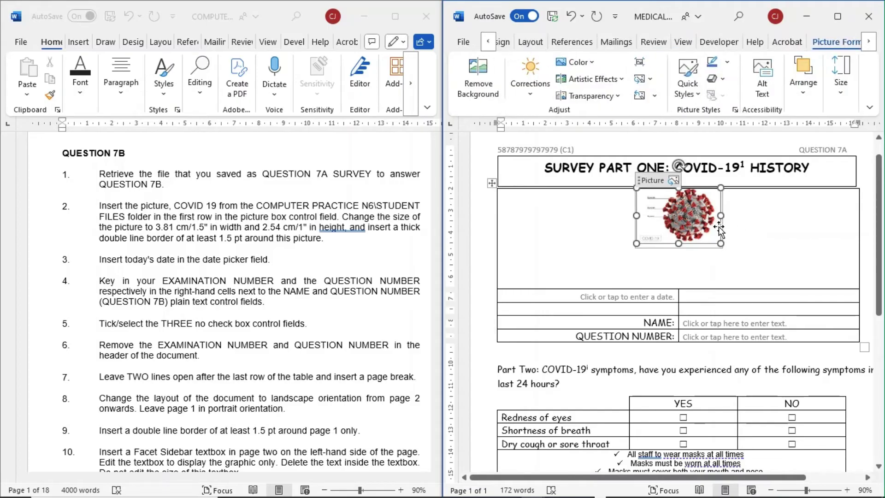
pyautogui.rightClick(719, 226)
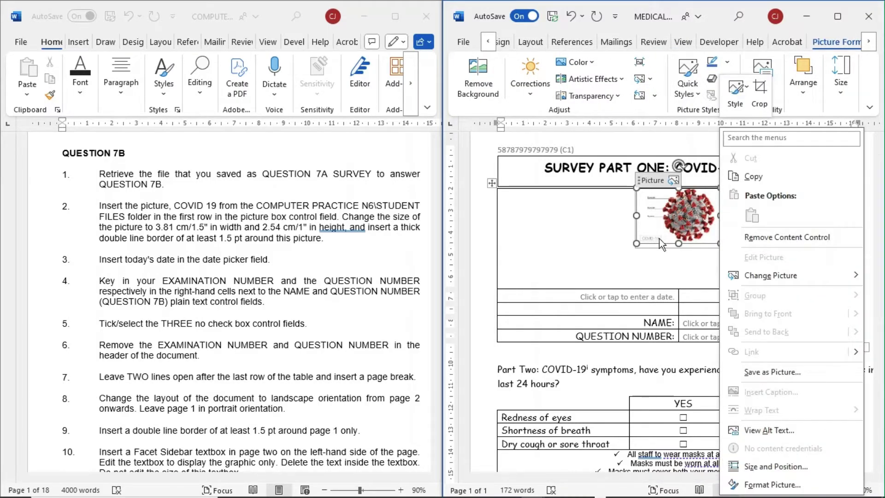
pyautogui.press('Escape')
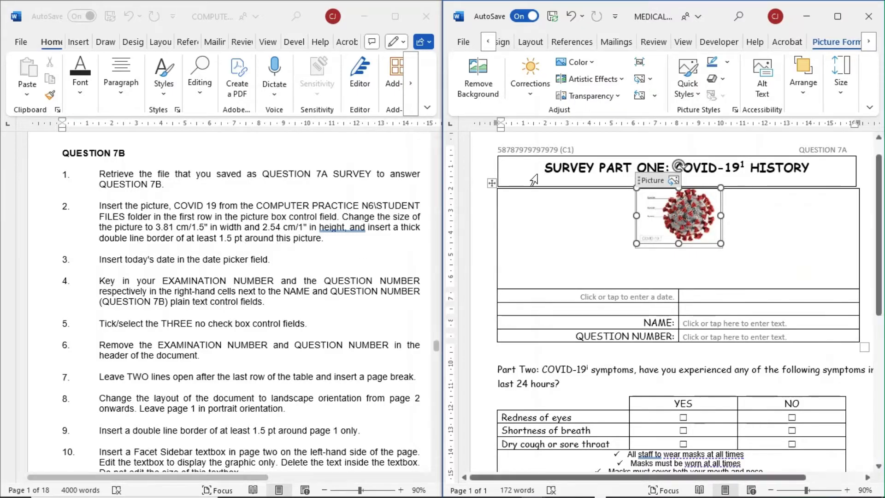
pyautogui.click(836, 17)
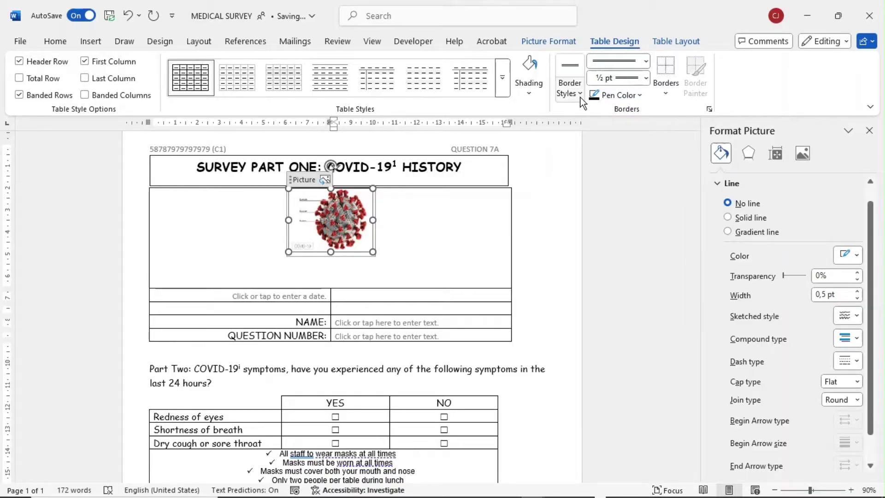
# - Apply a double-line box border to the picture through Borders and Shading
pyautogui.click(663, 95)
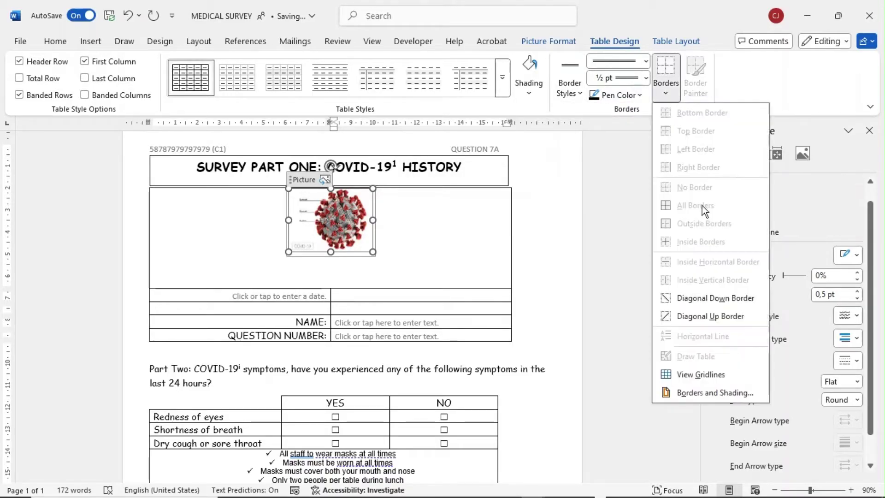
pyautogui.click(684, 395)
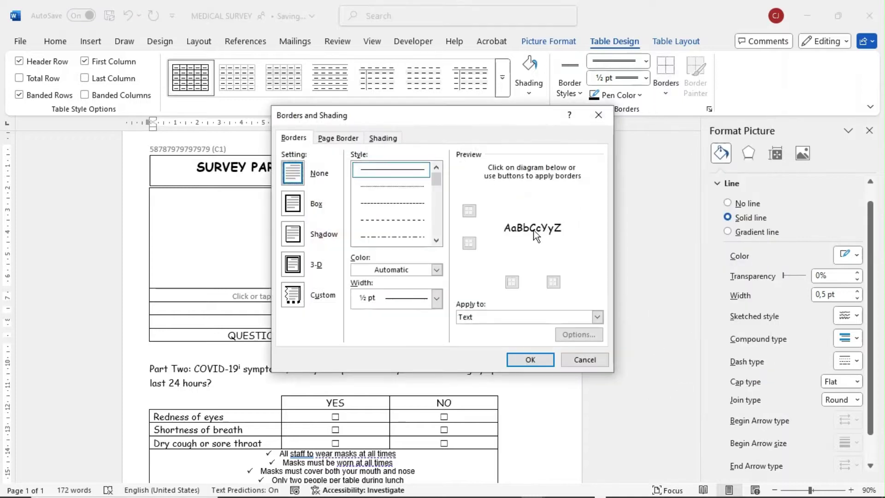
pyautogui.click(437, 240)
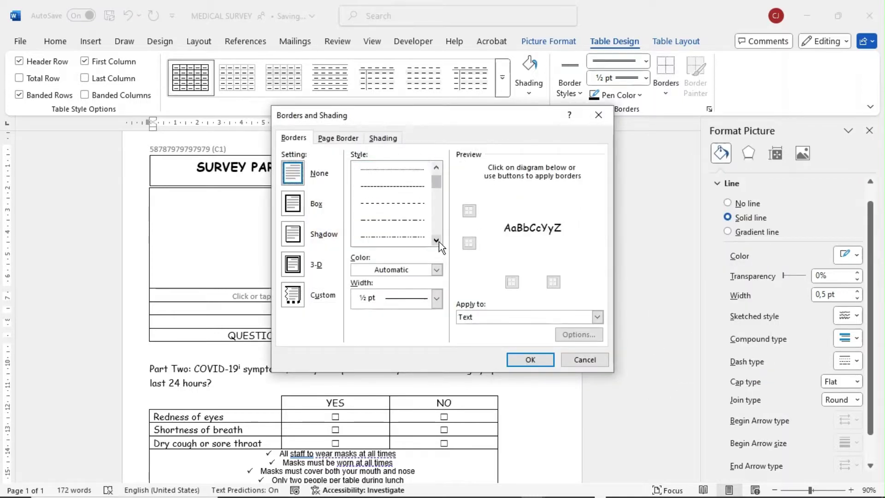
pyautogui.click(437, 240)
pyautogui.click(422, 238)
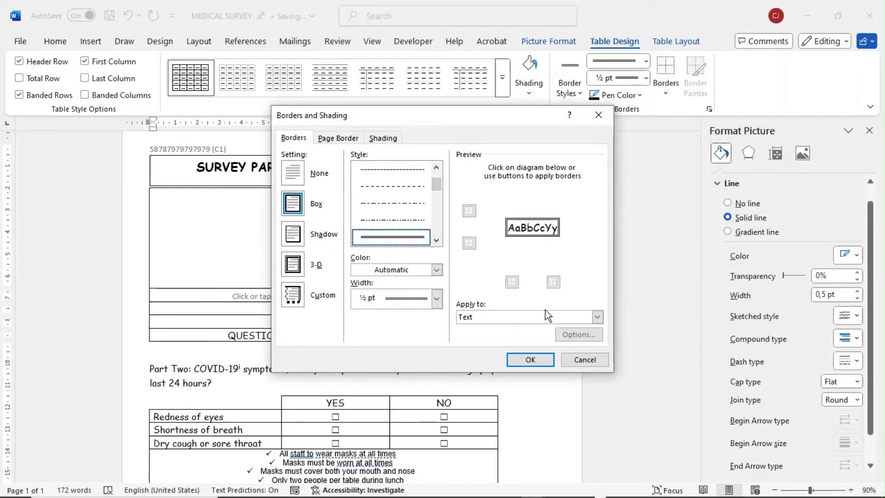
pyautogui.click(526, 359)
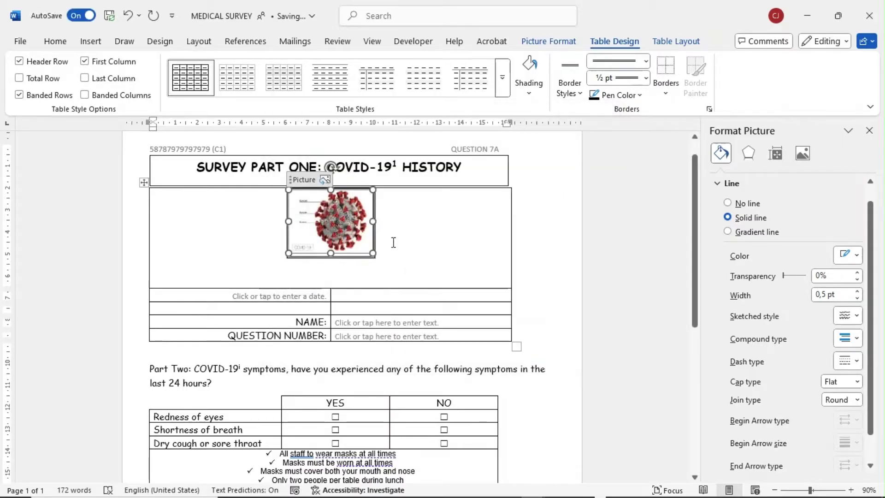
# - Try a 1½ pt border thickness, then settle on a solid line border around the picture
pyautogui.click(647, 79)
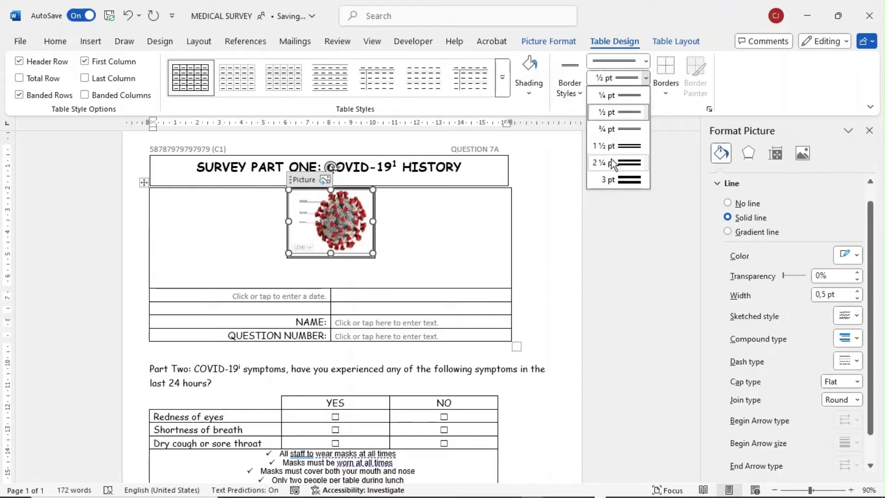
pyautogui.click(613, 146)
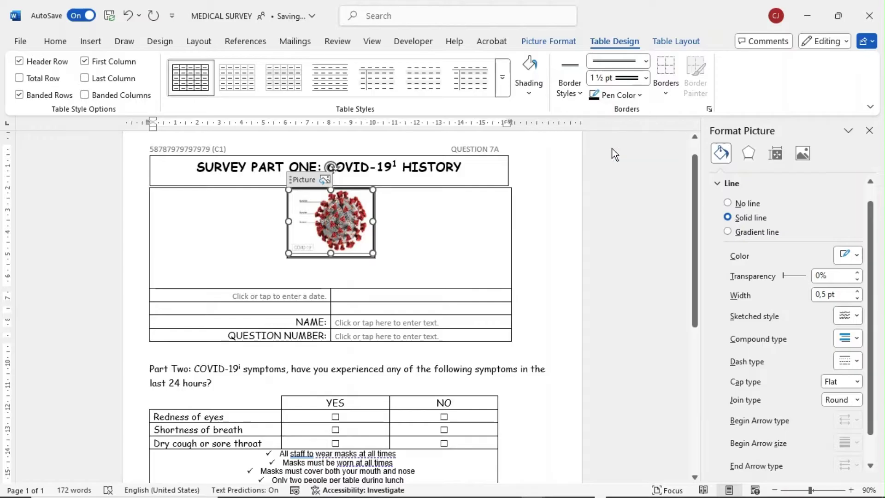
pyautogui.click(441, 241)
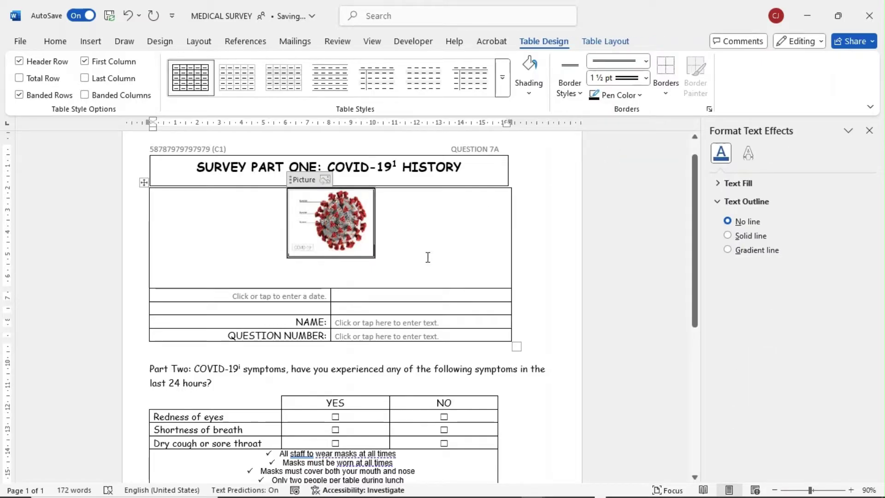
pyautogui.click(368, 251)
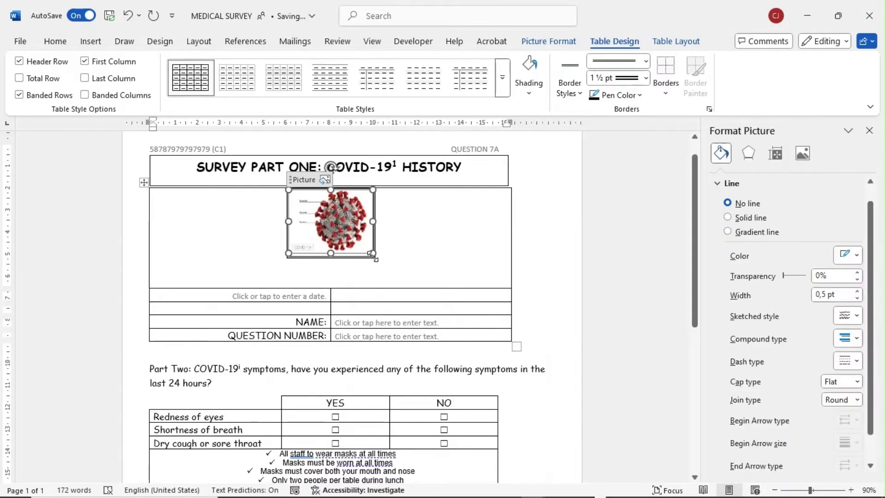
pyautogui.click(647, 79)
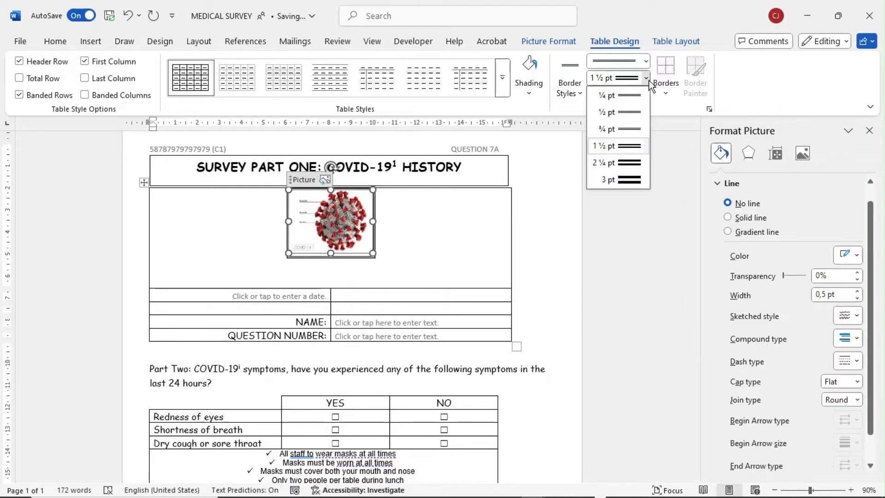
pyautogui.click(619, 146)
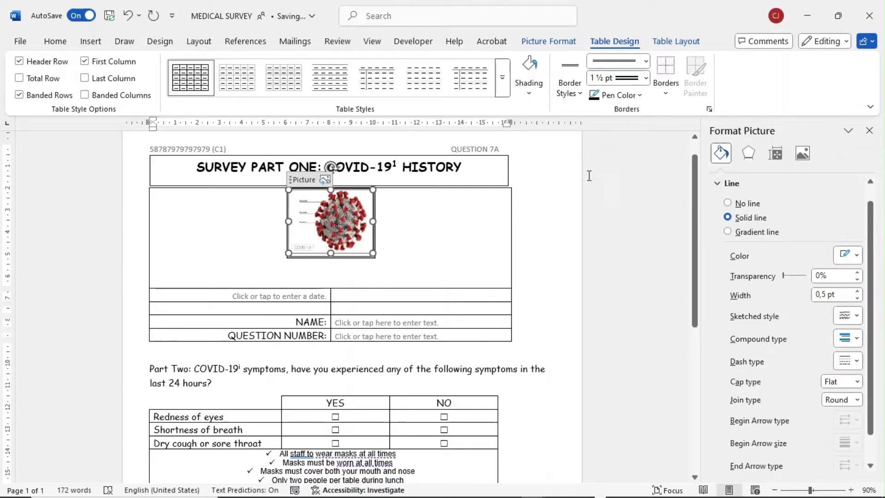
pyautogui.click(450, 257)
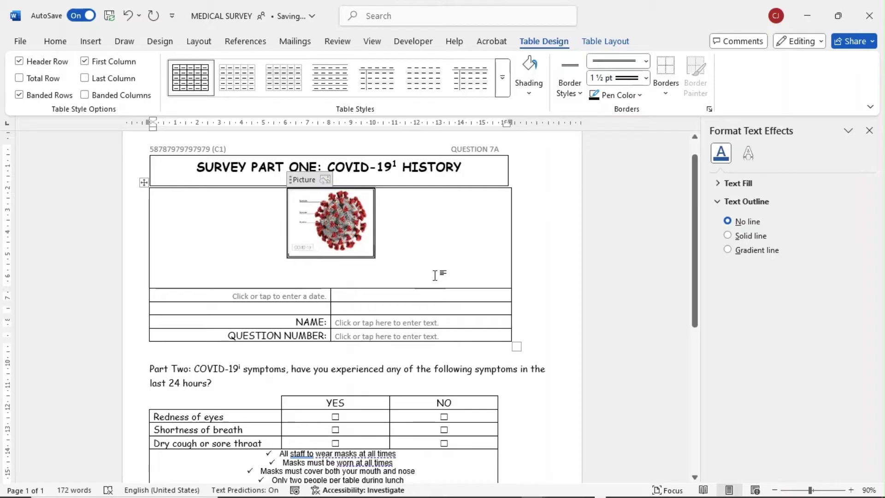
pyautogui.click(316, 233)
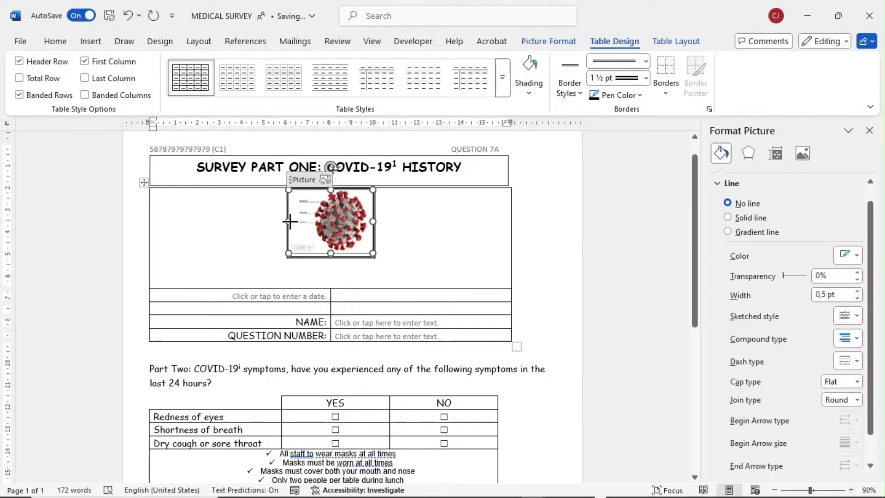
pyautogui.hotkey('ctrl', 'y')
pyautogui.click(416, 241)
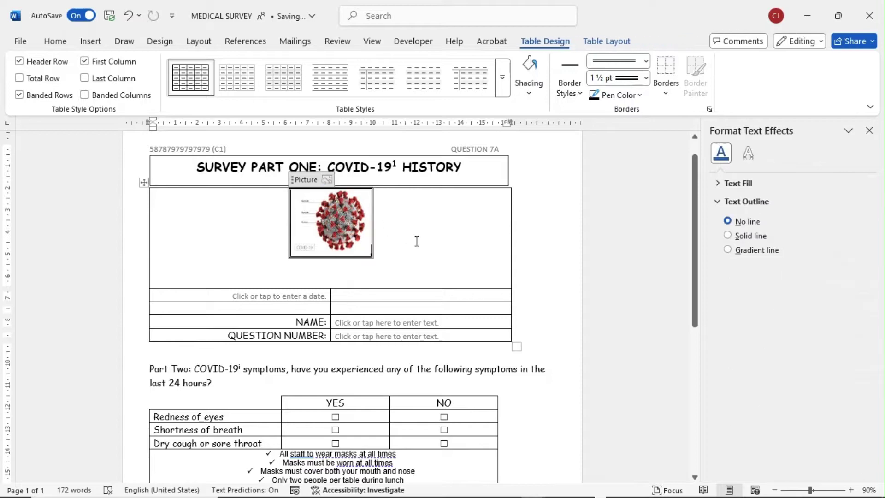
pyautogui.click(358, 234)
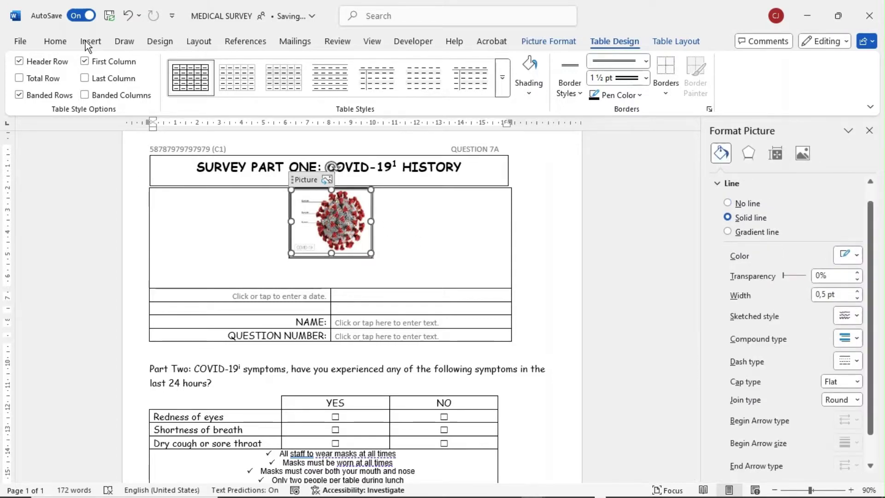
# - Switch to Picture Format and nudge the picture width up to 3,8 cm
pyautogui.click(56, 41)
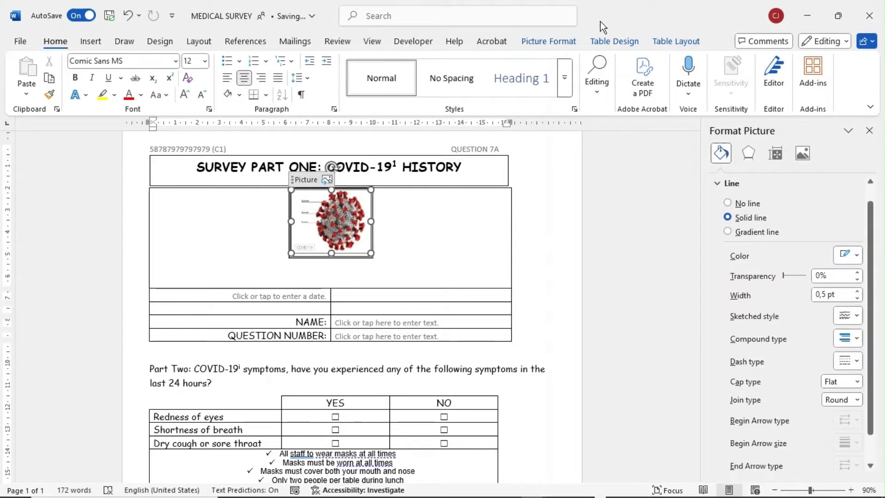
pyautogui.click(670, 45)
pyautogui.click(618, 43)
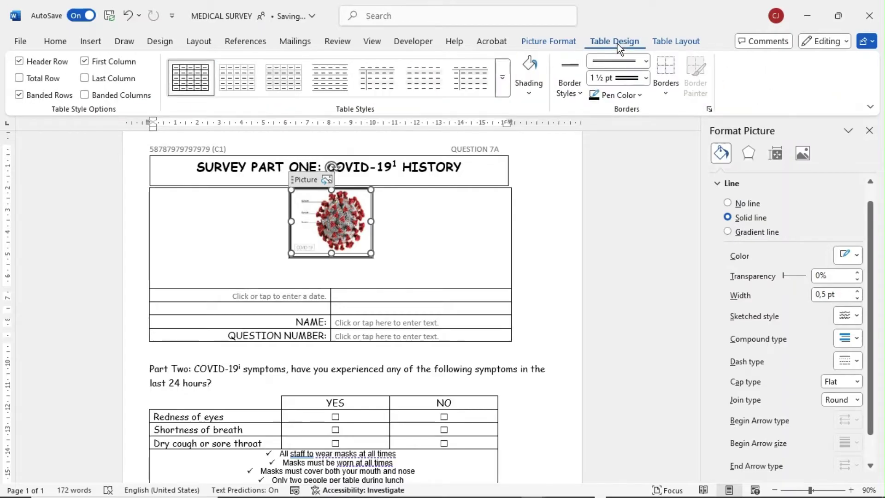
pyautogui.click(547, 39)
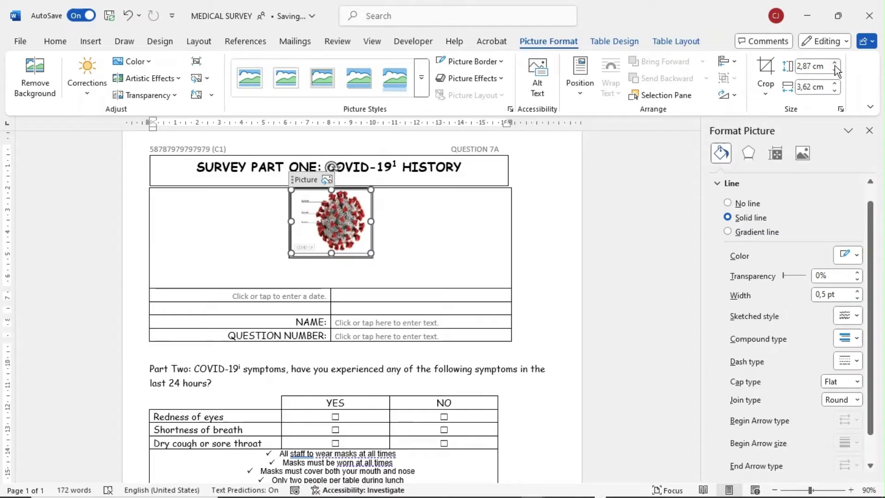
pyautogui.click(834, 84)
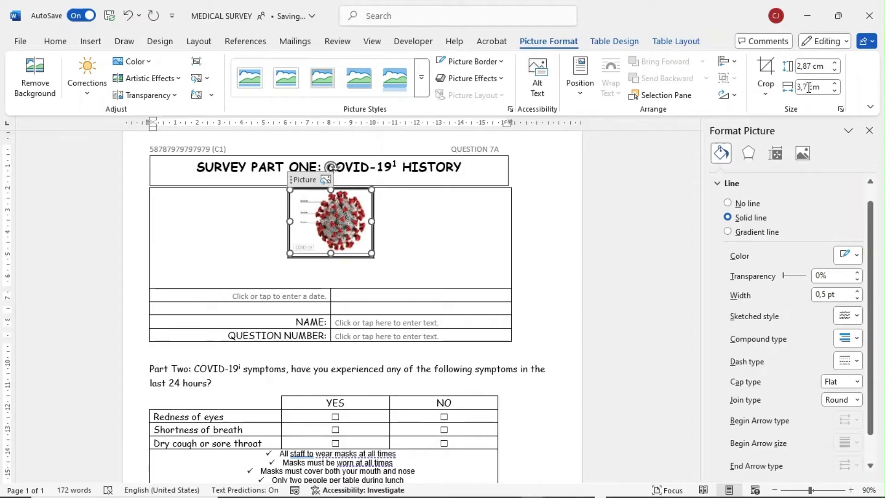
pyautogui.click(834, 84)
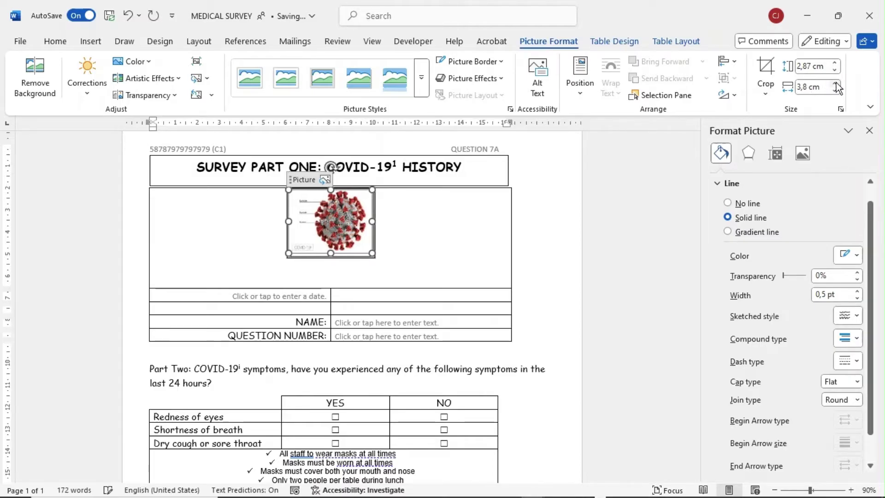
# - Set the picture to 3,81 cm wide and 2,57 cm high, then snap the survey beside the instructions
pyautogui.click(808, 88)
pyautogui.click(811, 89)
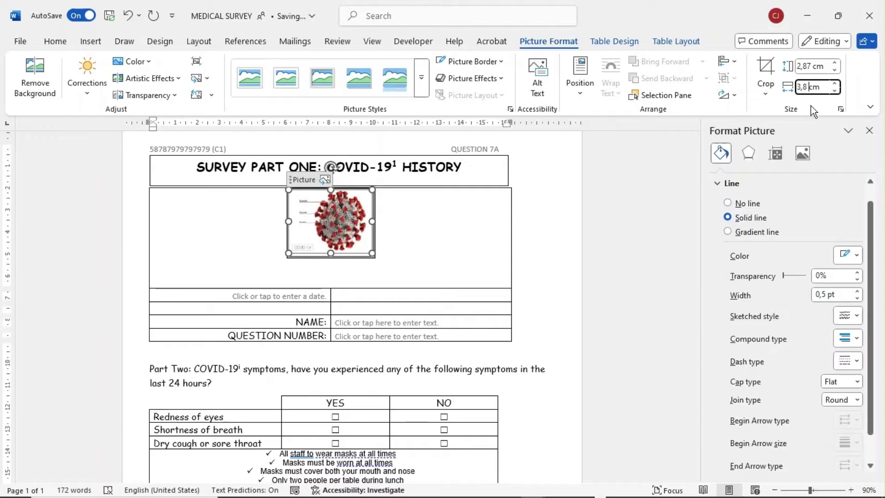
pyautogui.click(811, 66)
pyautogui.click(810, 67)
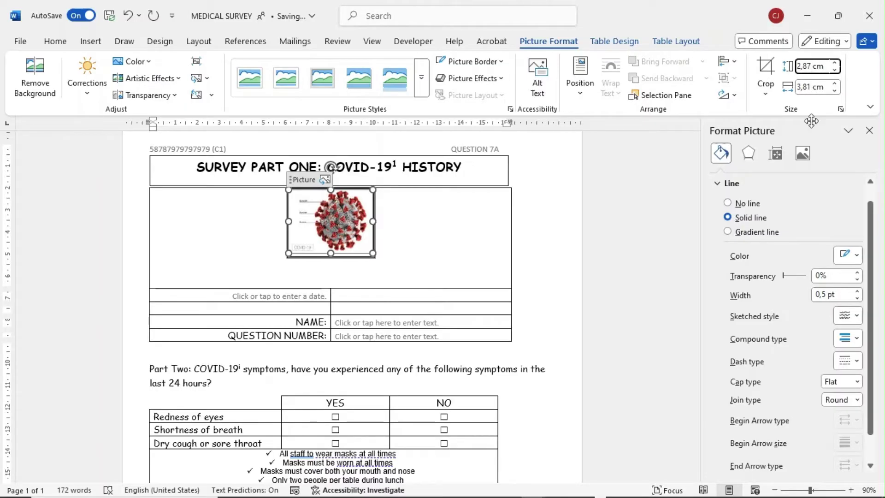
pyautogui.press('BackSpace')
pyautogui.write('57')
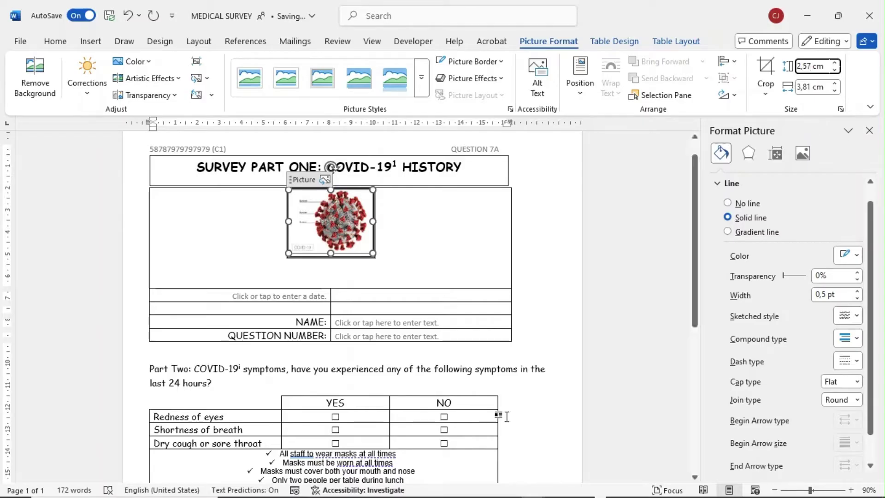
pyautogui.click(547, 271)
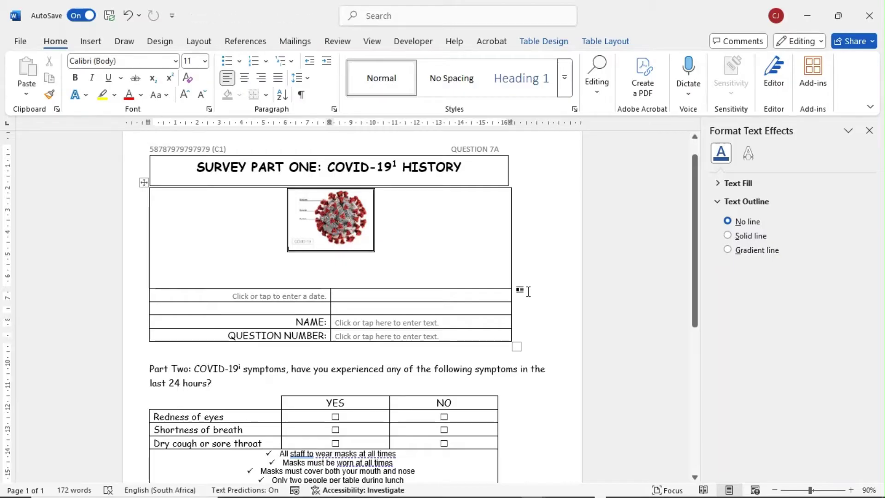
pyautogui.press('super+Right')
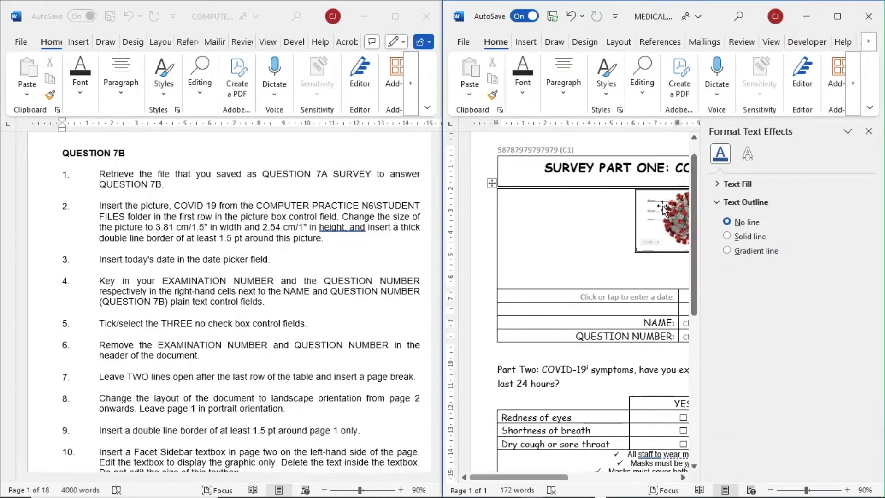
# - Enlarge the survey and change the picture height to 2,54 cm, keeping width 3,81 cm
pyautogui.press('super+Down')
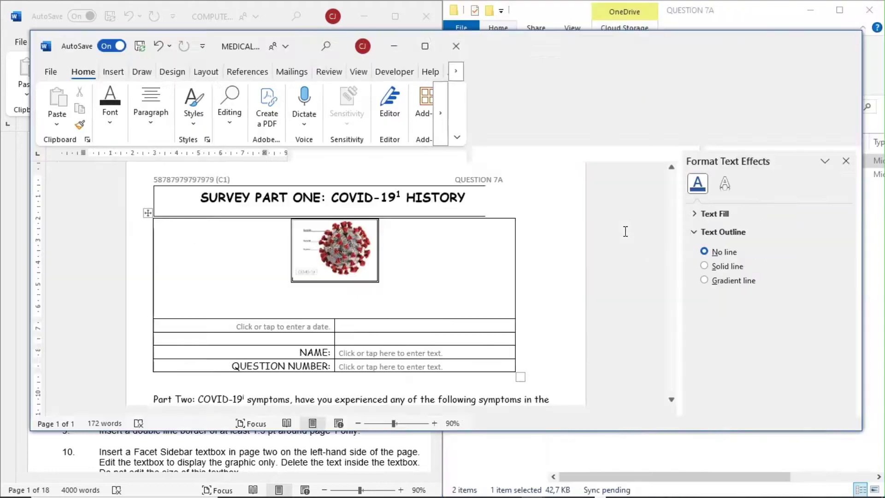
pyautogui.click(365, 257)
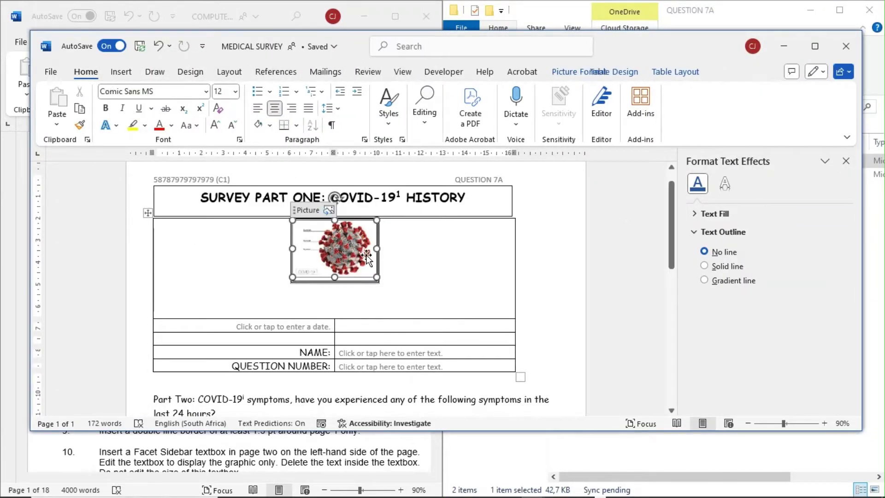
pyautogui.click(579, 72)
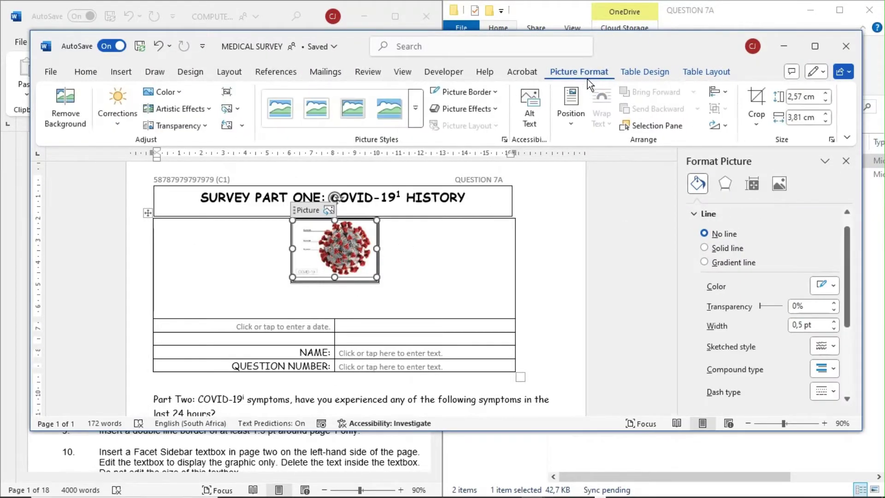
pyautogui.click(806, 96)
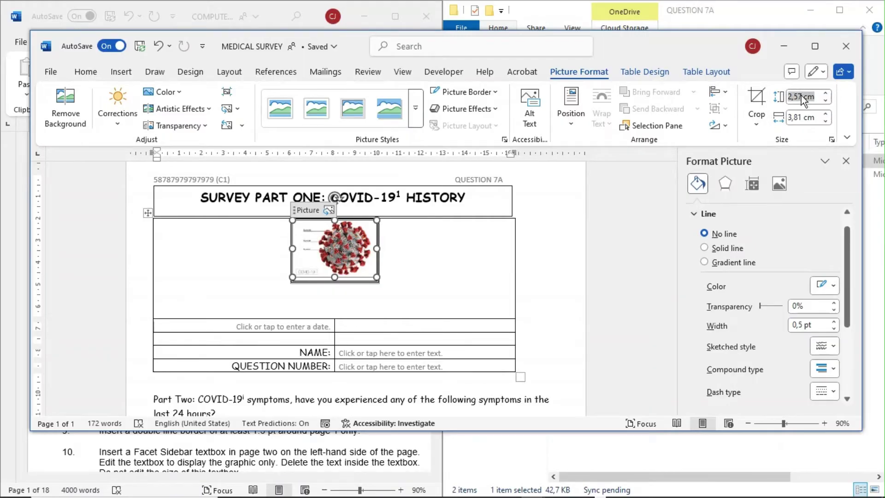
pyautogui.click(803, 98)
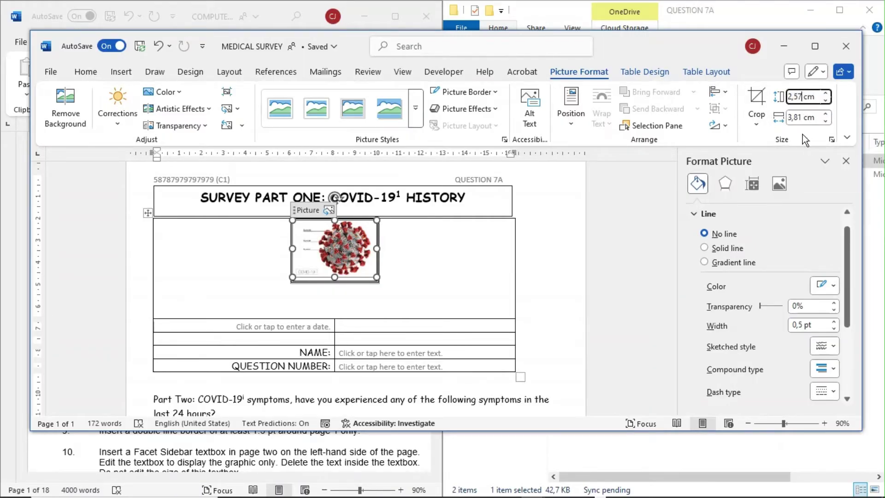
pyautogui.press('BackSpace')
pyautogui.write('4')
pyautogui.press('Return')
pyautogui.click(415, 285)
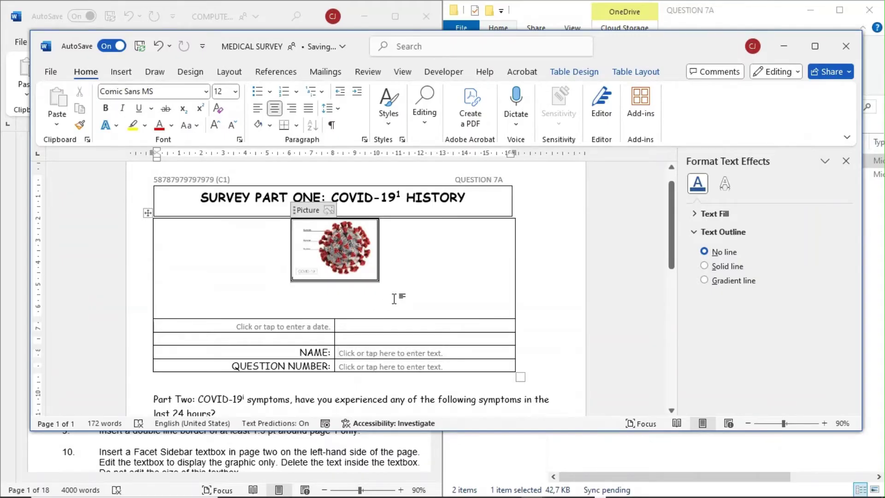
# - Pick 3 June 2025 in the survey's date field calendar
pyautogui.press('super+Right')
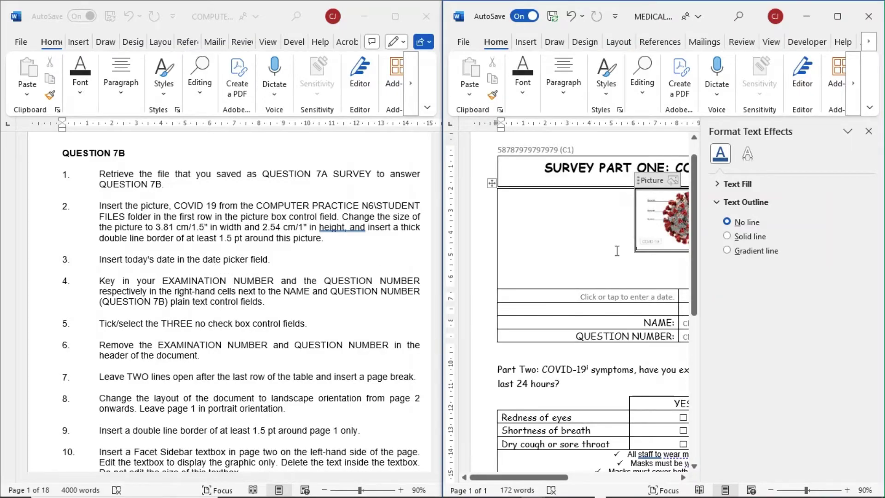
pyautogui.press('super+Down')
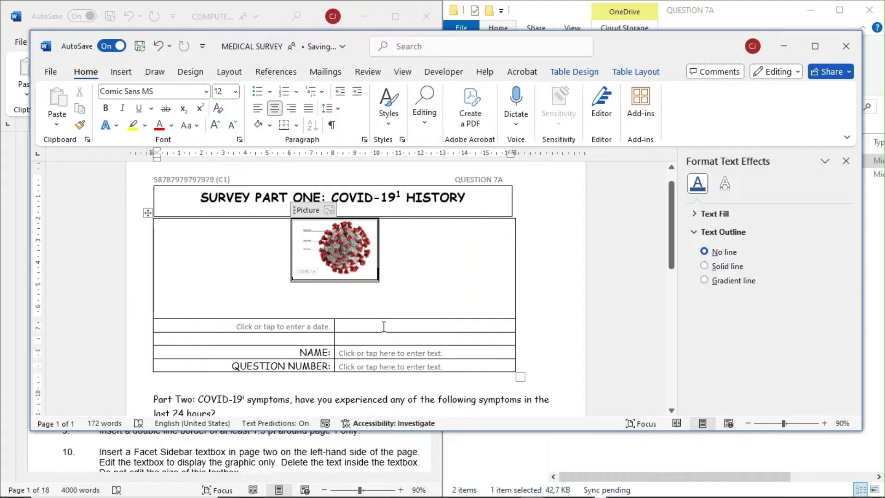
pyautogui.click(384, 326)
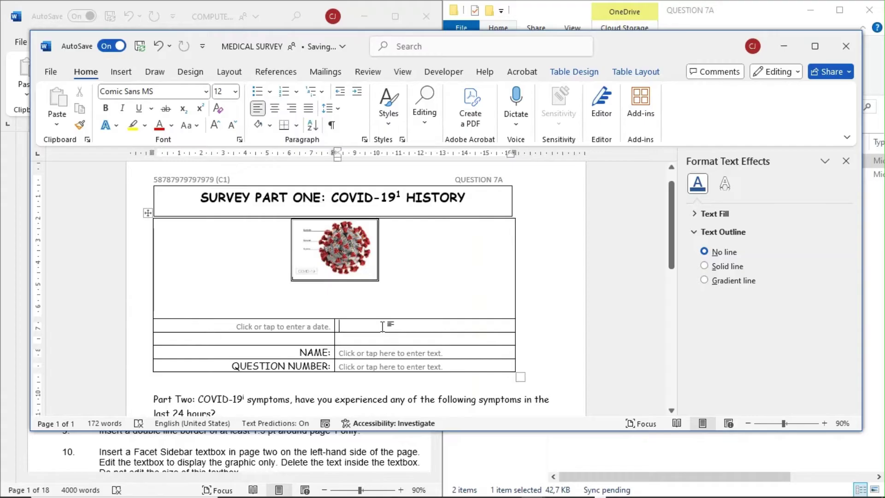
pyautogui.click(304, 326)
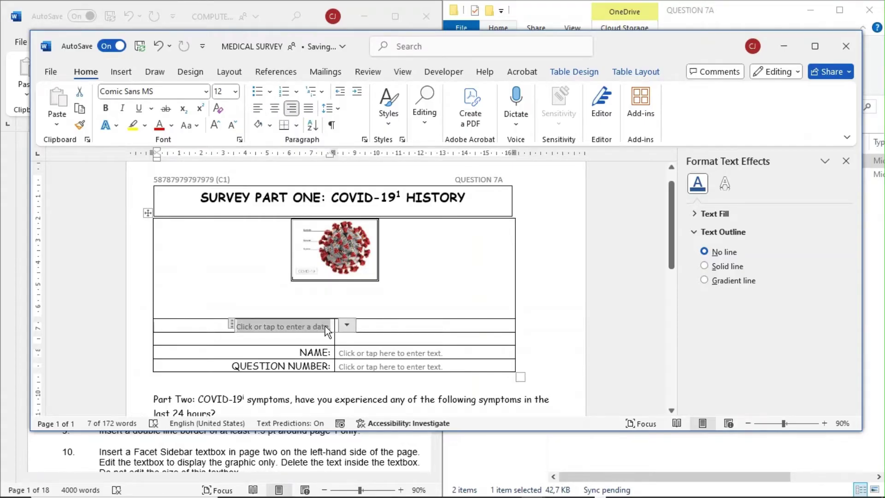
pyautogui.click(347, 326)
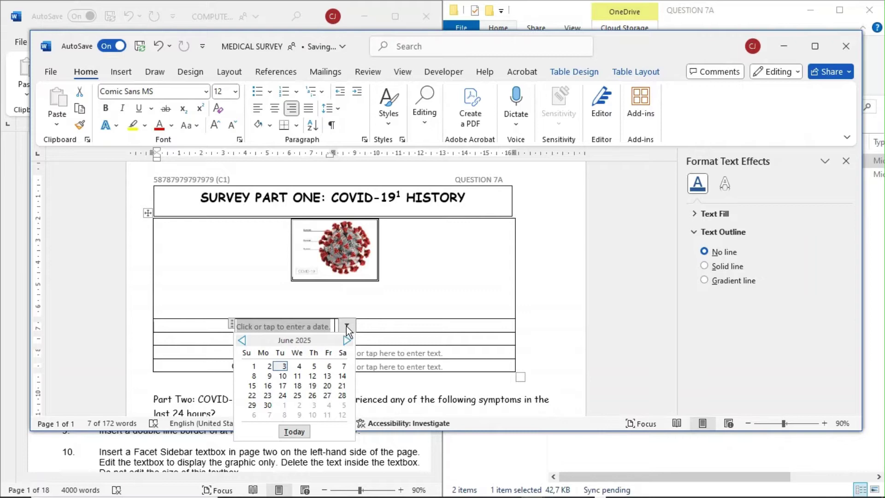
pyautogui.click(281, 368)
pyautogui.click(374, 342)
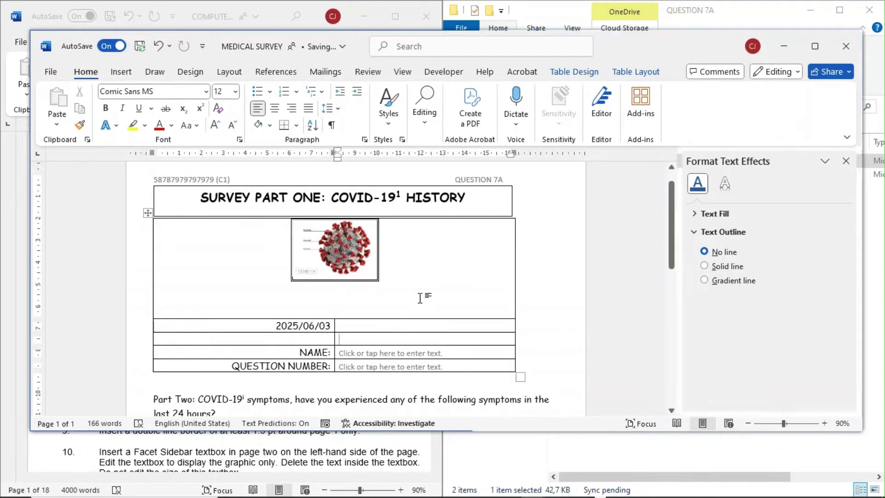
# - Snap the survey beside the question paper, then enlarge it and select the NAME field
pyautogui.press('super+Right')
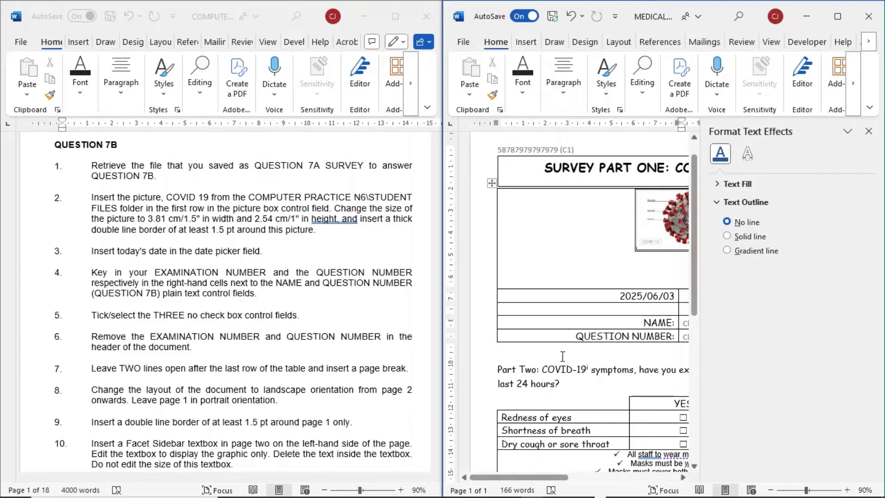
pyautogui.press('super+Left')
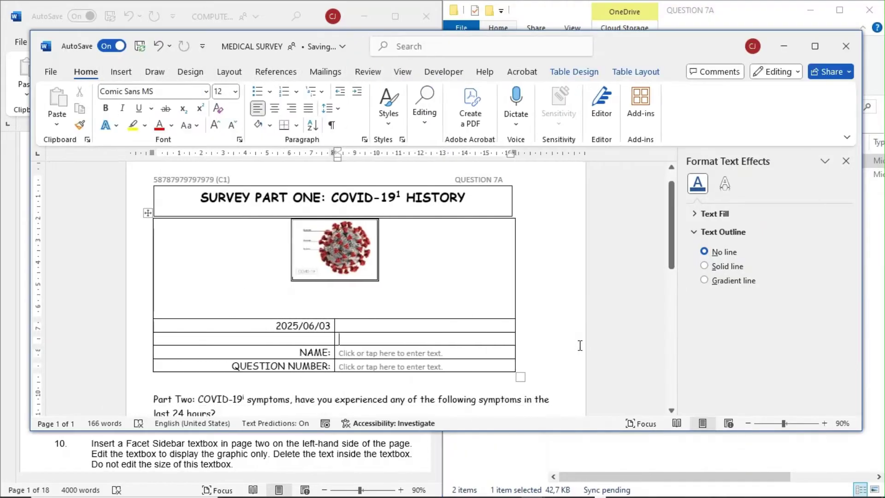
pyautogui.click(401, 353)
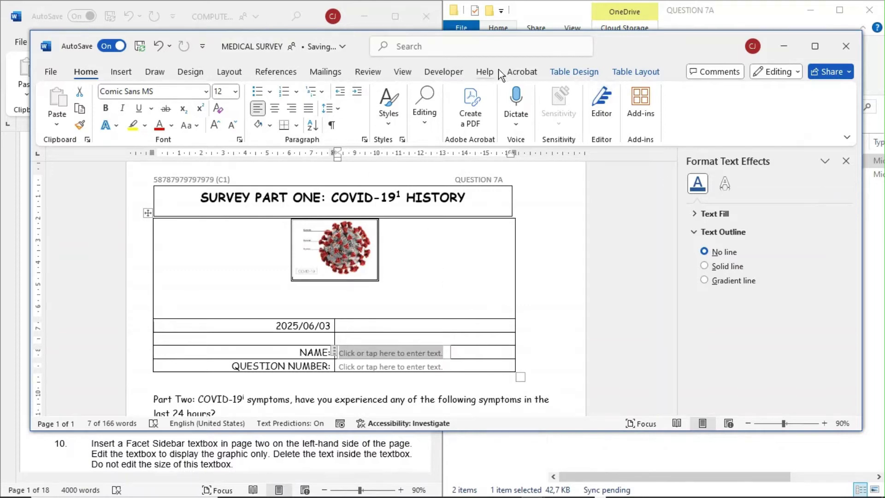
# - Turn on Design Mode and replace the NAME placeholder with the examination number
pyautogui.click(444, 72)
pyautogui.click(406, 92)
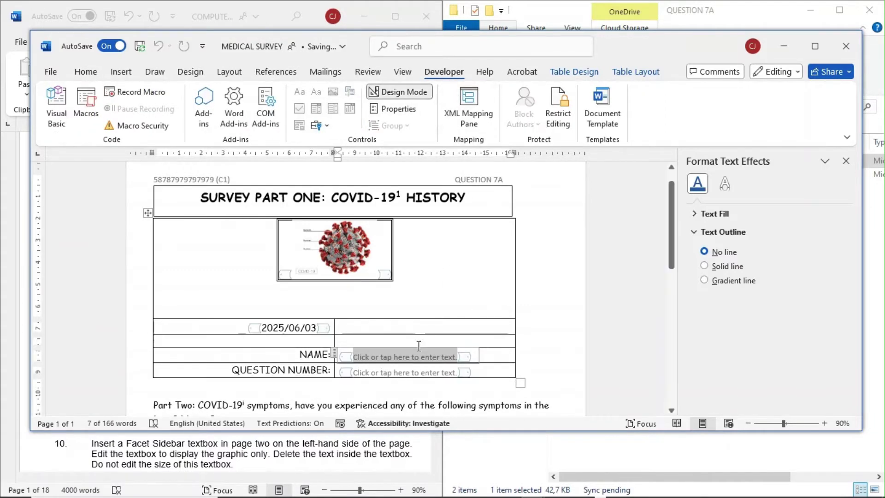
pyautogui.click(405, 355)
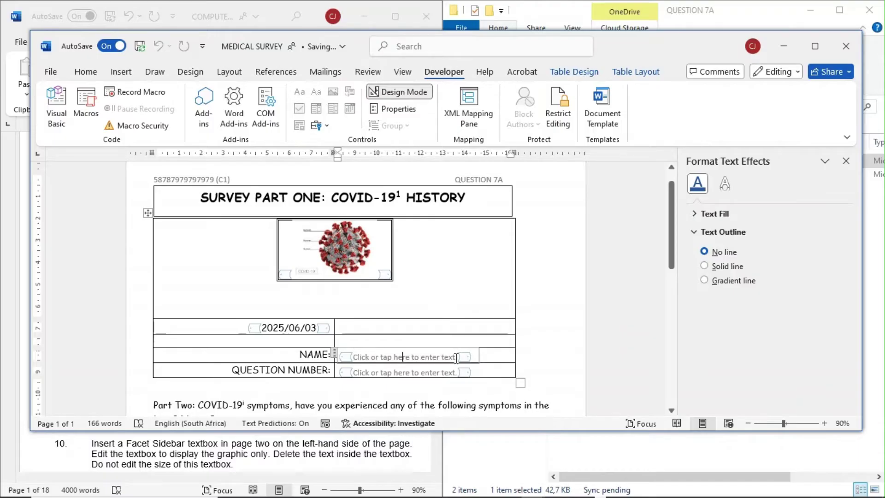
pyautogui.moveTo(456, 358); pyautogui.dragTo(355, 361)
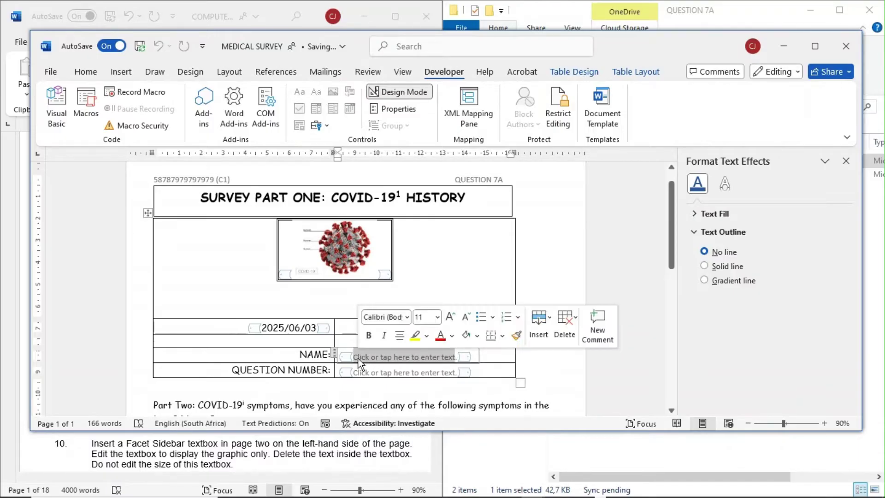
pyautogui.press('BackSpace')
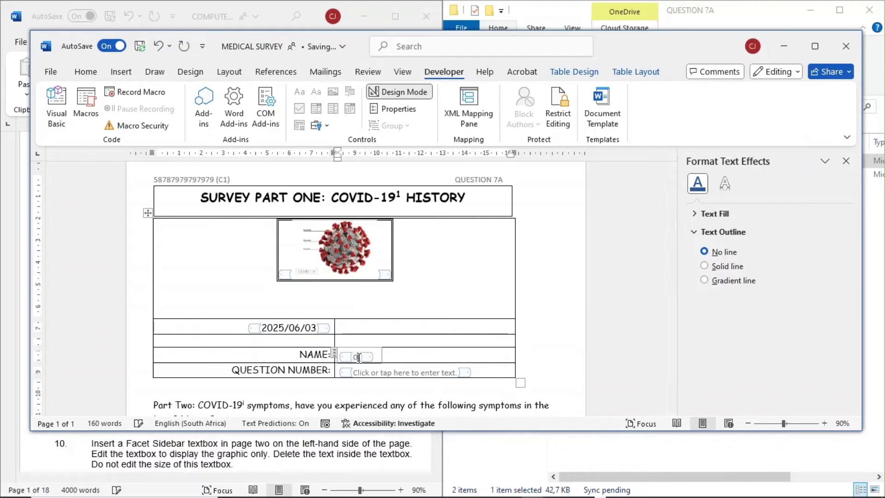
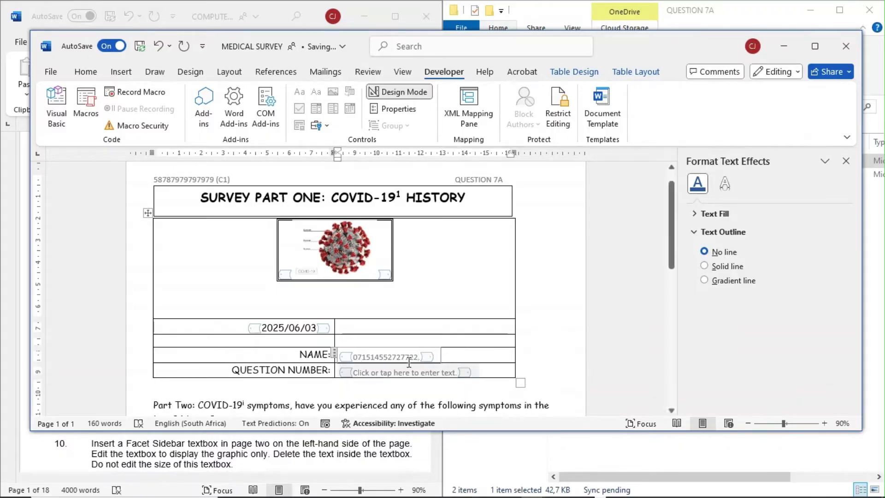
pyautogui.click(479, 353)
# - Replace the QUESTION NUMBER placeholder with 'Question 7B'
pyautogui.click(456, 371)
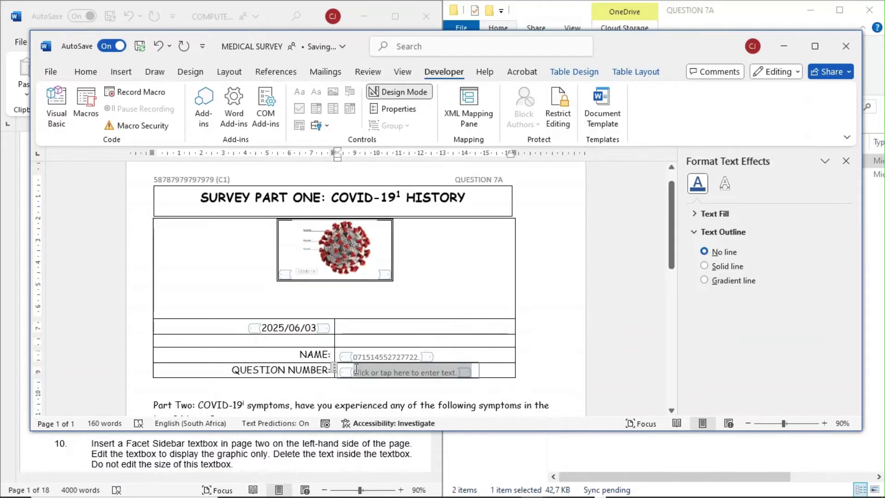
pyautogui.press('Delete')
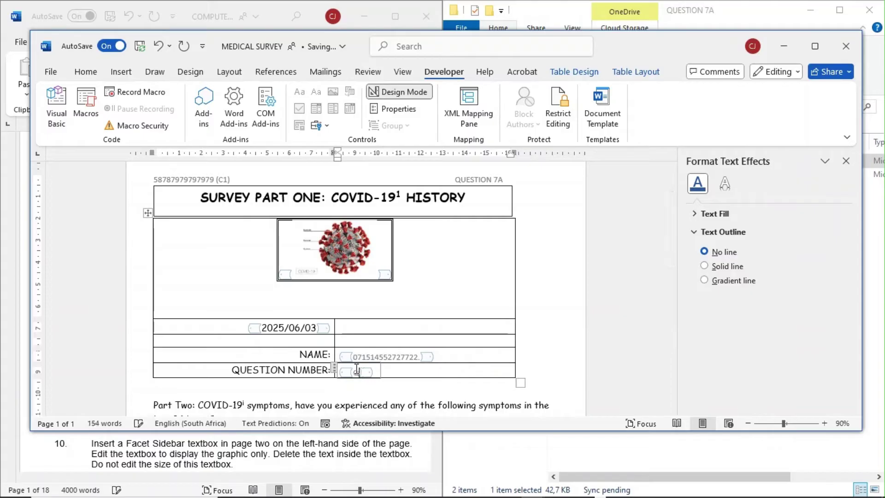
pyautogui.write('Question 7B')
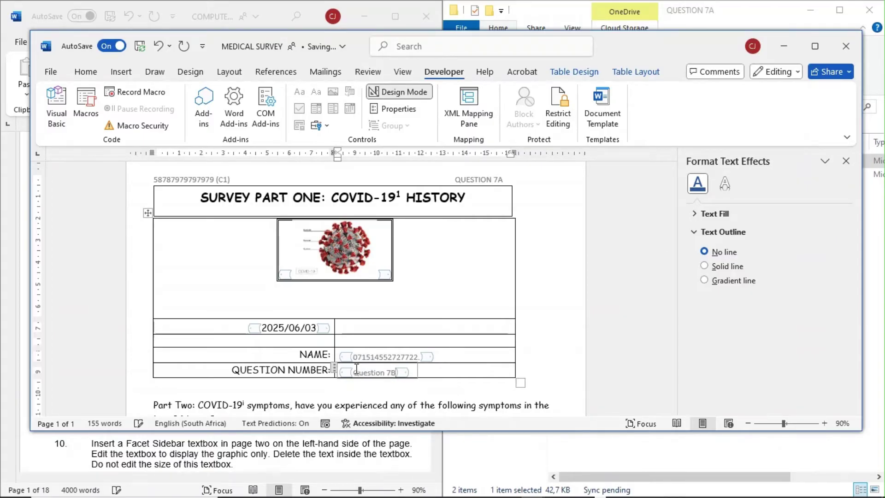
pyautogui.click(464, 341)
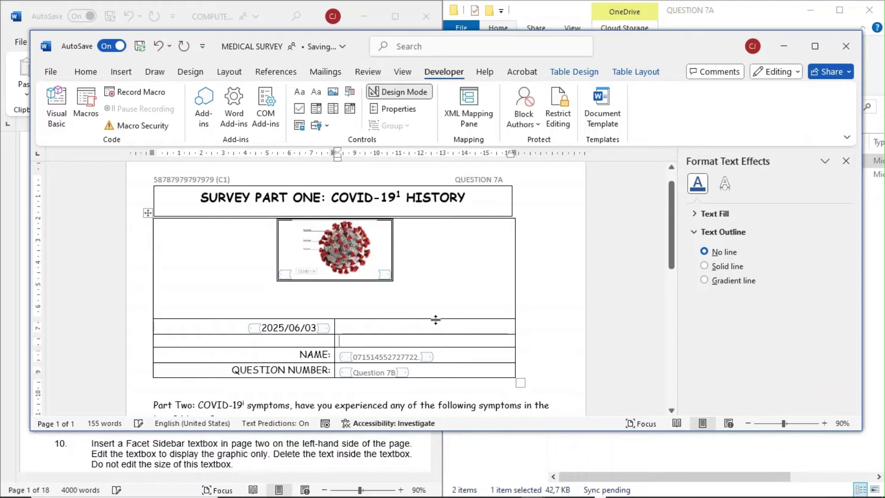
# - Turn off Design Mode and check the NAME and Question 7B entries
pyautogui.click(412, 91)
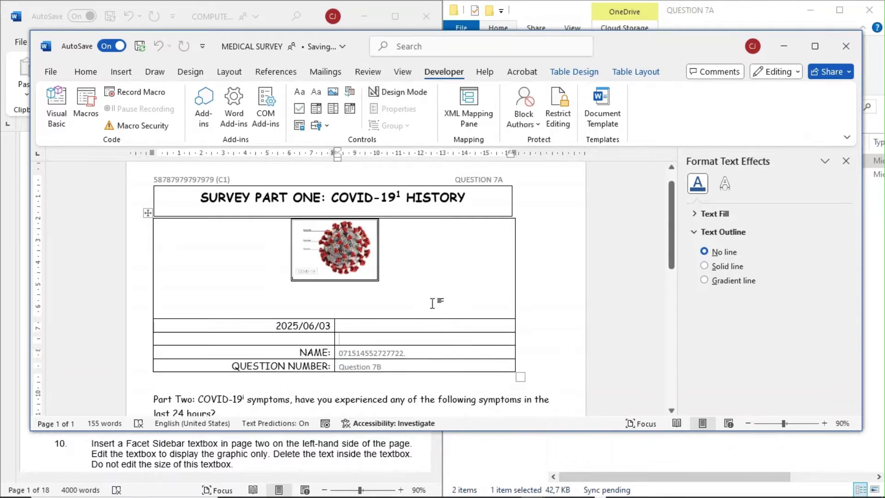
pyautogui.click(431, 358)
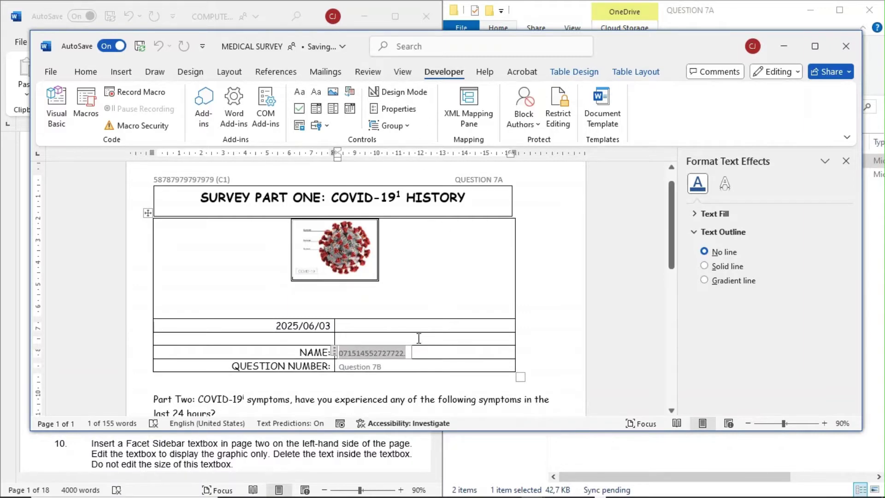
pyautogui.click(419, 338)
pyautogui.click(394, 358)
pyautogui.click(370, 366)
pyautogui.click(439, 357)
pyautogui.scroll(-5, 478, 357)
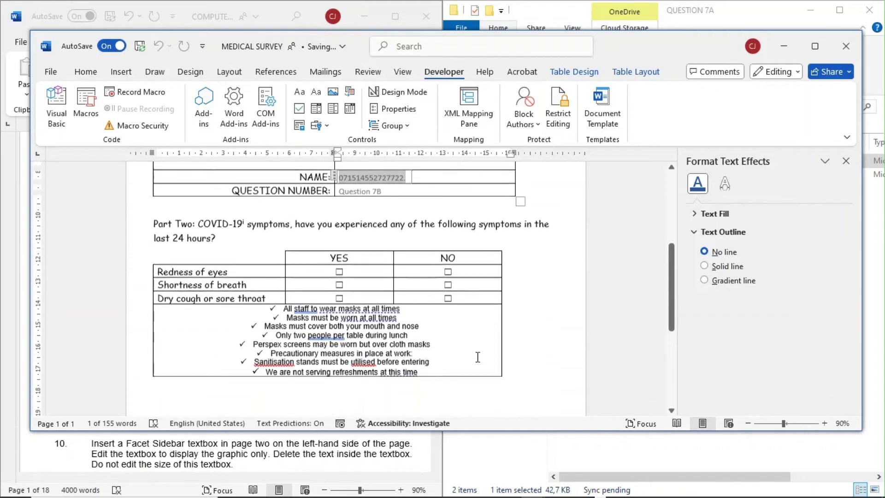
# - Snap the survey to the right half and scroll to show the full YES/NO symptom table
pyautogui.press('super+Right')
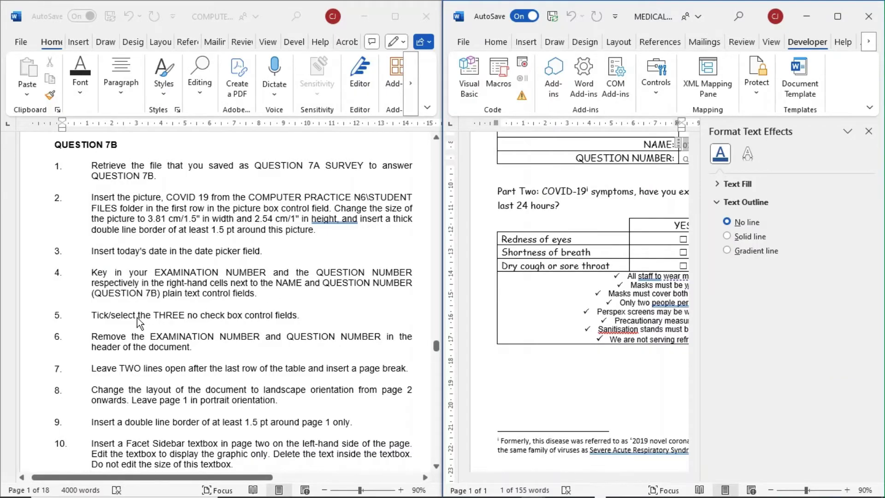
pyautogui.scroll(-1, 138, 322)
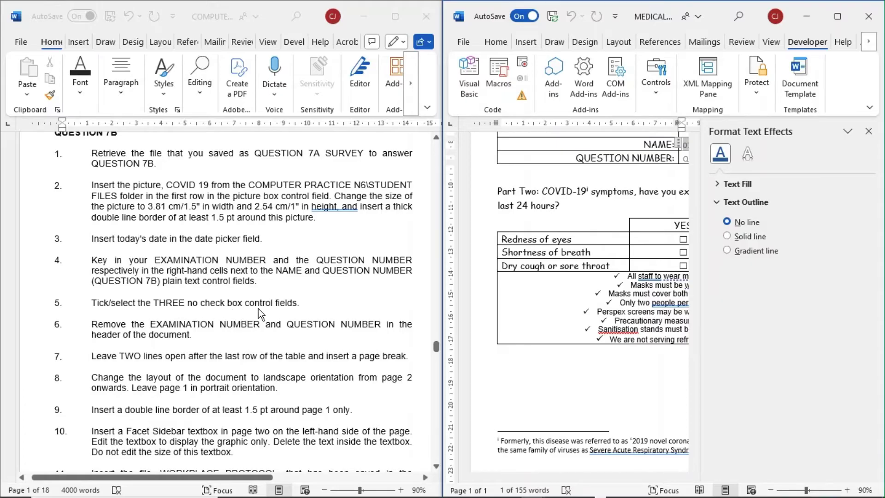
pyautogui.hscroll(1, 258, 308)
pyautogui.hscroll(3, 496, 317)
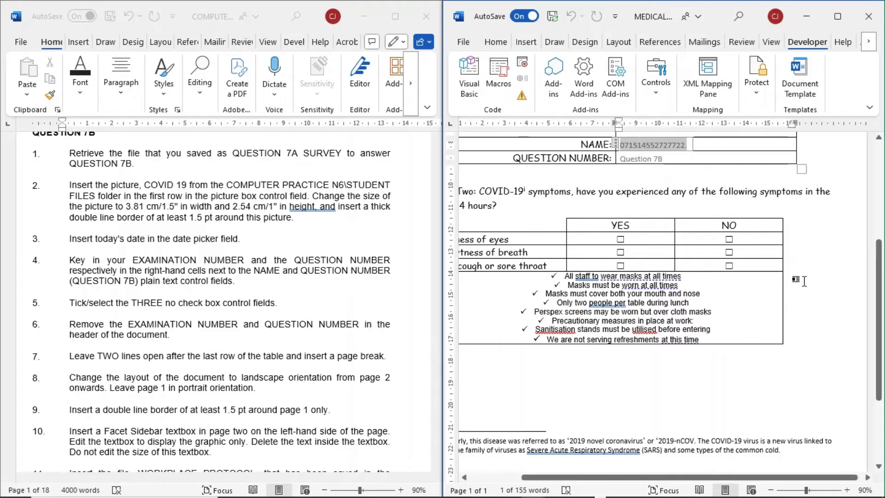
# - Tick the NO boxes for Redness of eyes and Dry cough or sore throat
pyautogui.click(729, 240)
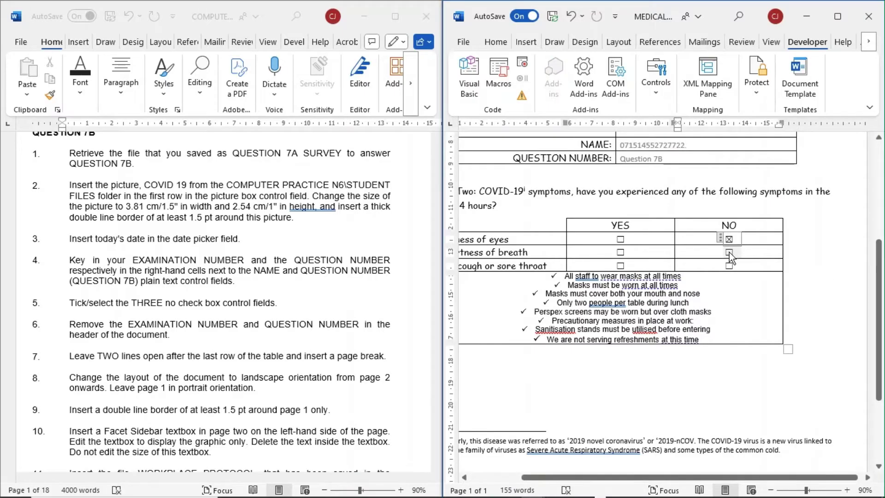
pyautogui.click(729, 265)
pyautogui.keyDown('ctrl'); pyautogui.scroll(-1, 583, 364); pyautogui.keyUp('ctrl')
pyautogui.scroll(4, 583, 364)
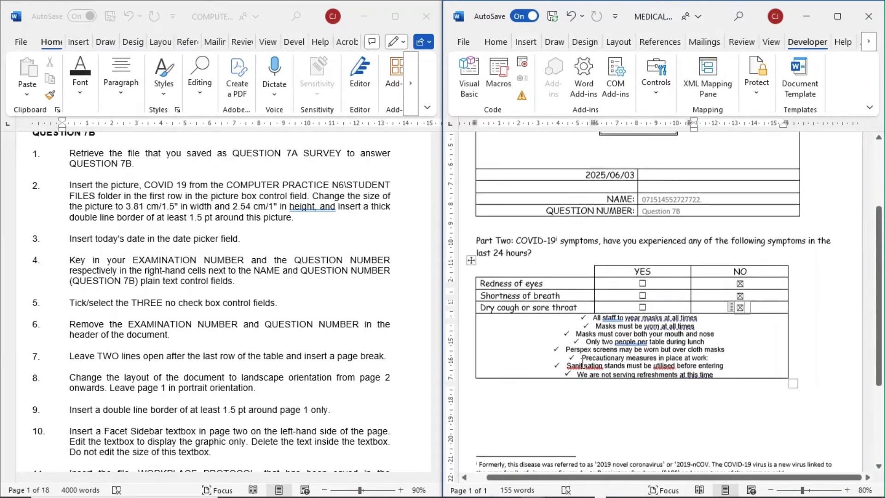
pyautogui.scroll(2, 583, 363)
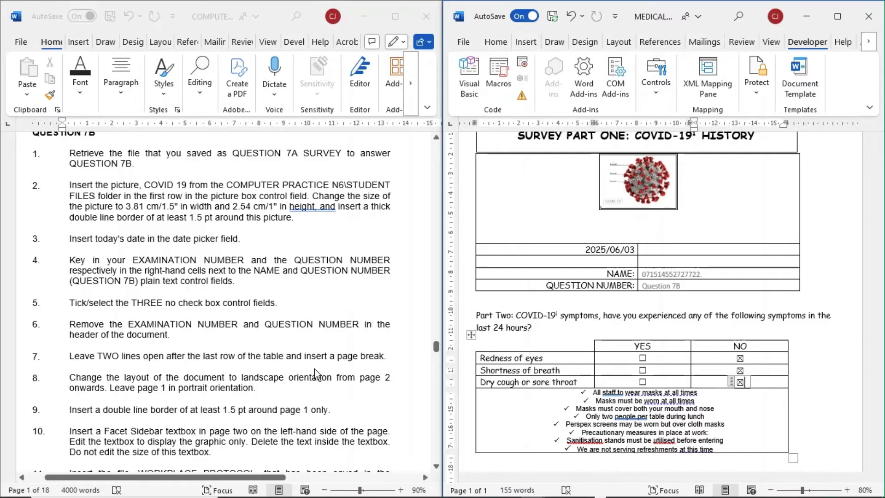
pyautogui.scroll(-3, 813, 404)
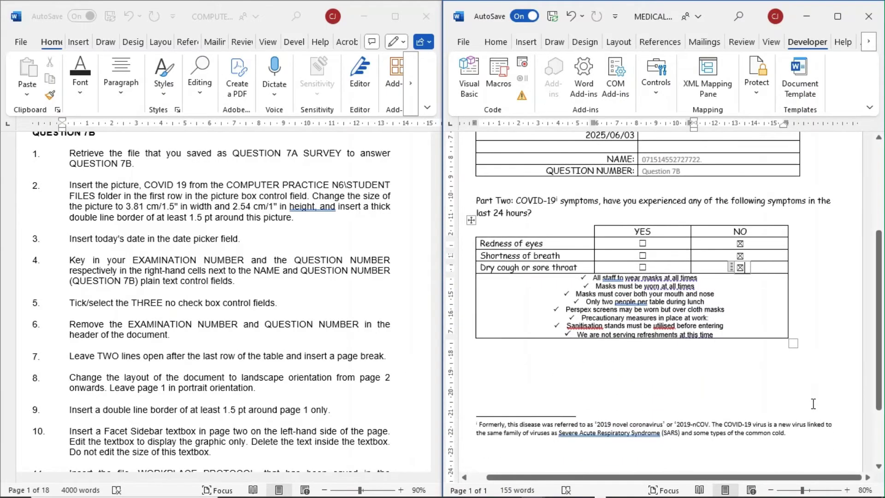
pyautogui.scroll(-3, 813, 403)
pyautogui.click(813, 347)
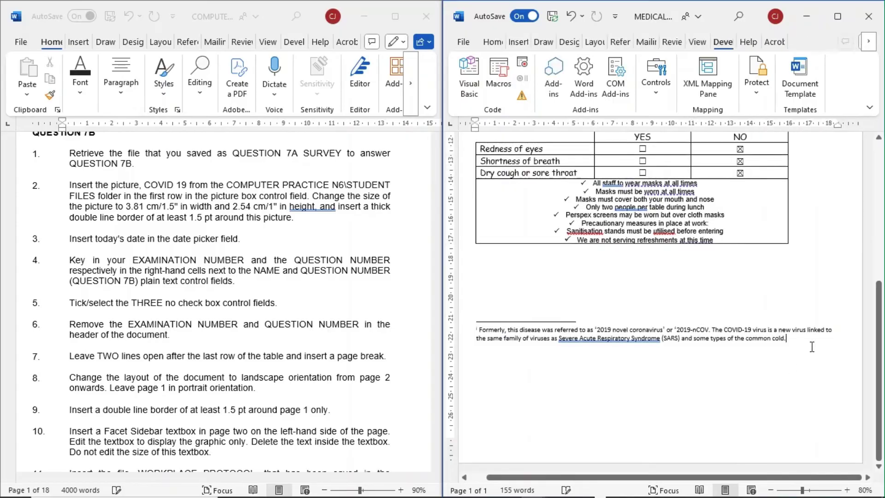
# - Start a new line after the footnote and maximize the survey window
pyautogui.press('Return')
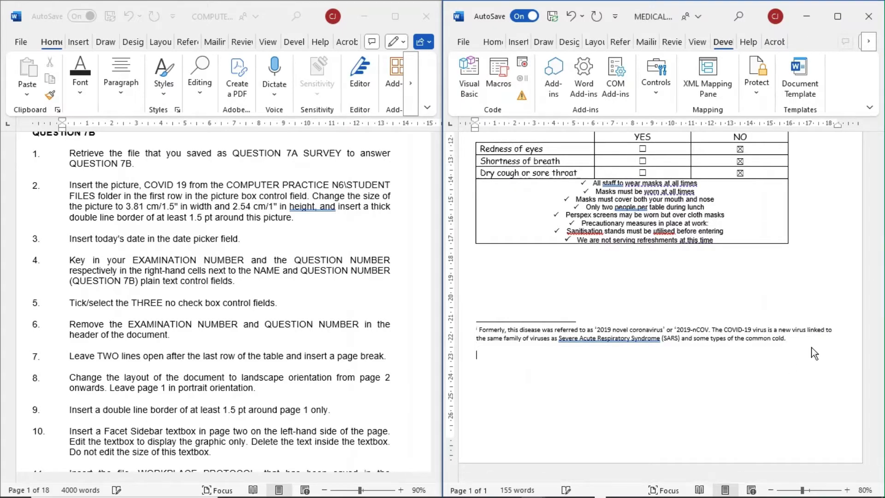
pyautogui.click(521, 46)
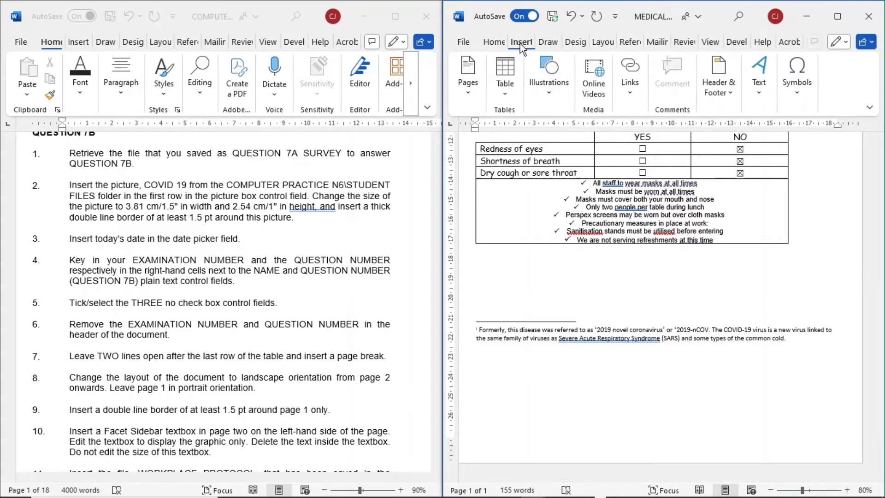
pyautogui.click(472, 105)
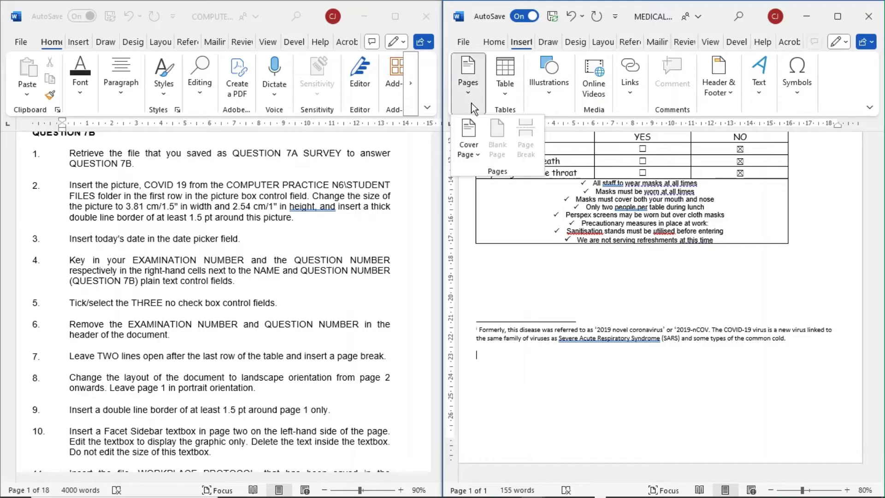
pyautogui.click(516, 362)
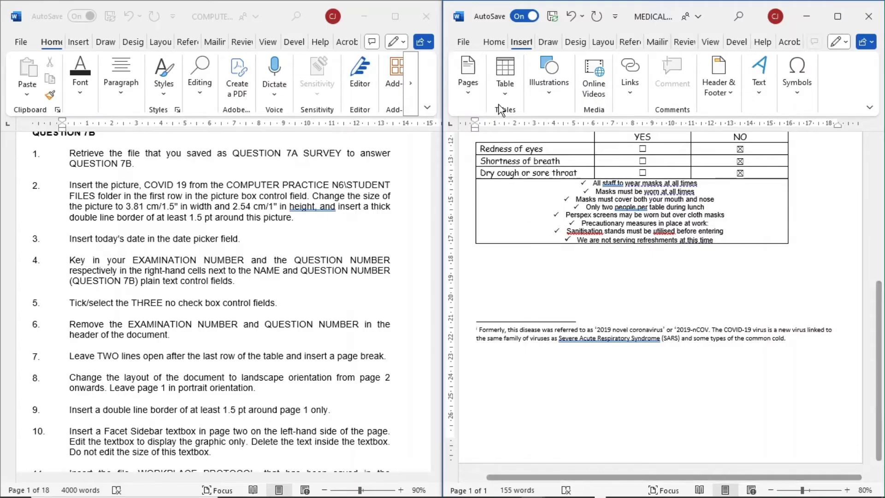
pyautogui.click(472, 106)
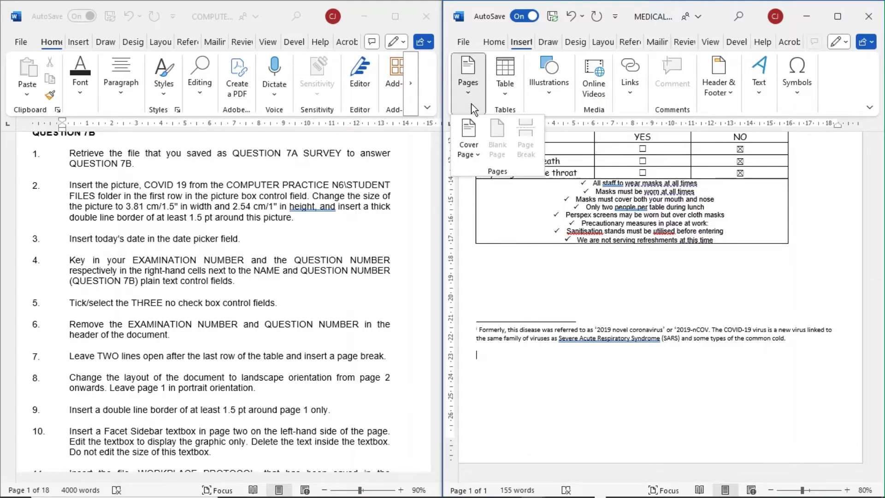
pyautogui.click(835, 24)
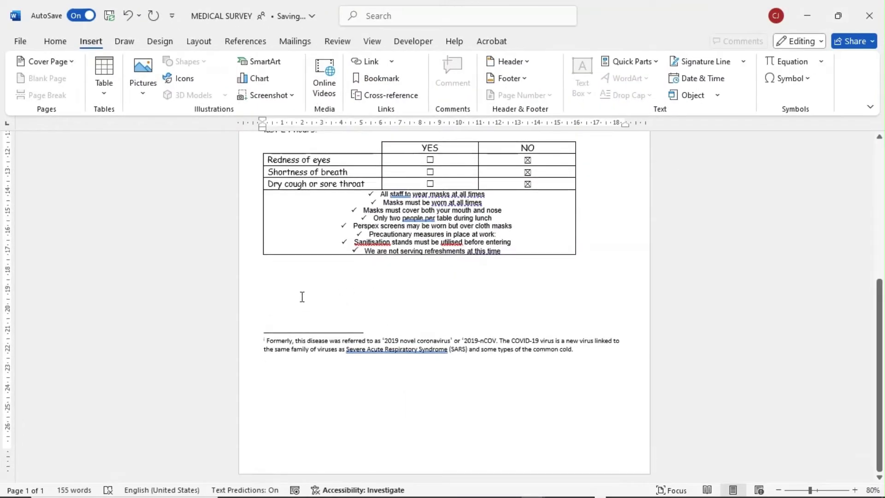
# - Leave a blank line below the symptoms table and insert a page break
pyautogui.click(288, 306)
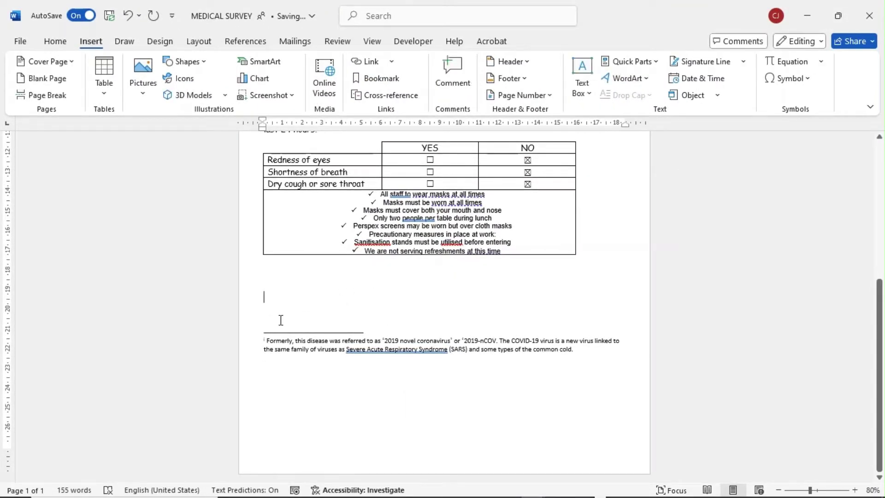
pyautogui.press('BackSpace')
pyautogui.press('BackSpace')
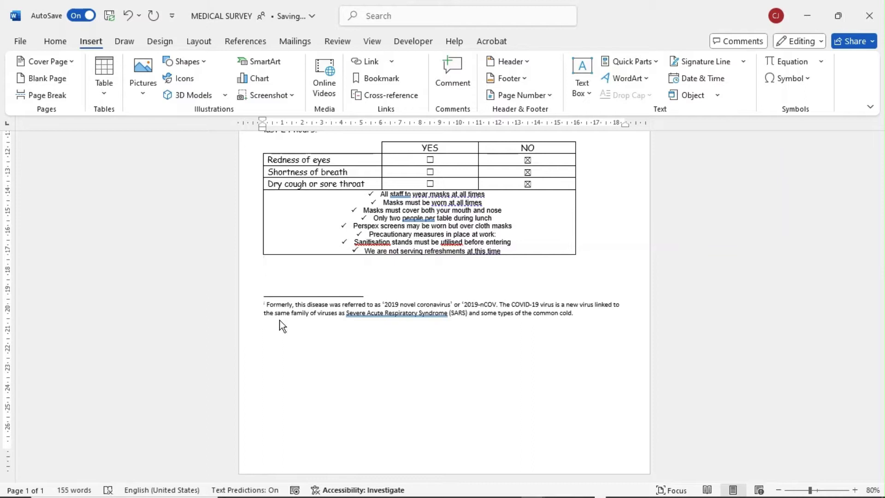
pyautogui.press('Return')
pyautogui.press('Return')
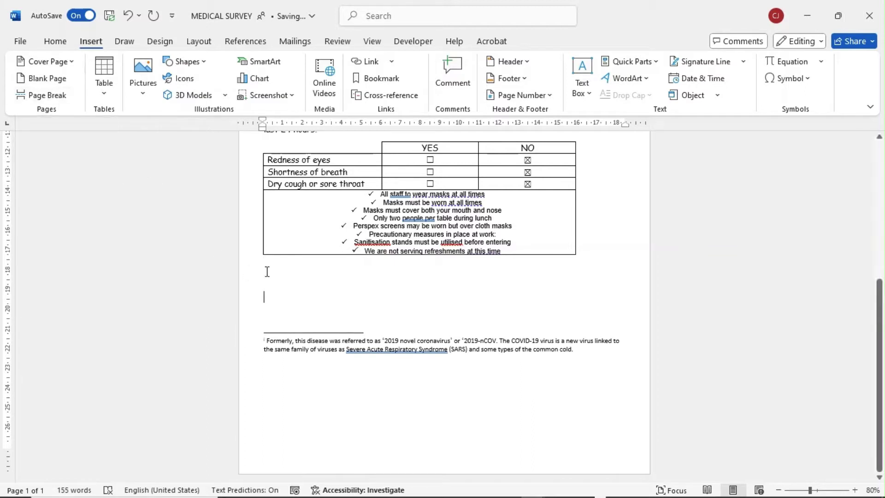
pyautogui.press('BackSpace')
pyautogui.press('BackSpace')
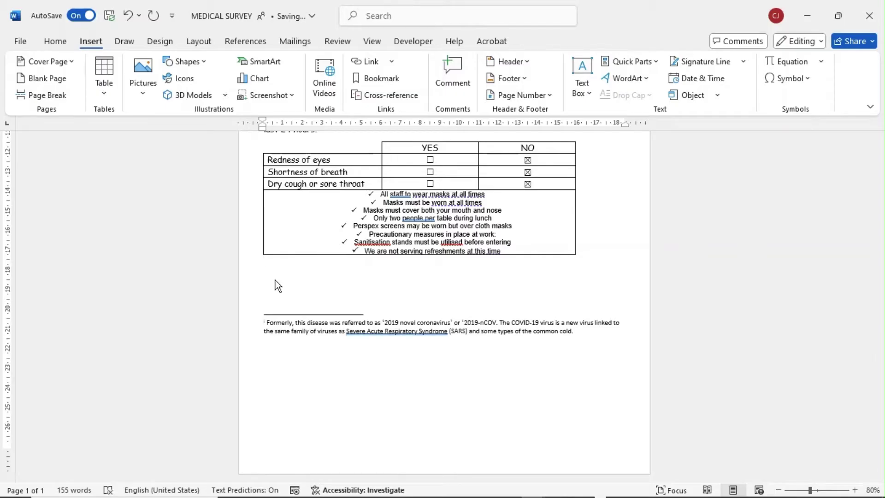
pyautogui.press('Return')
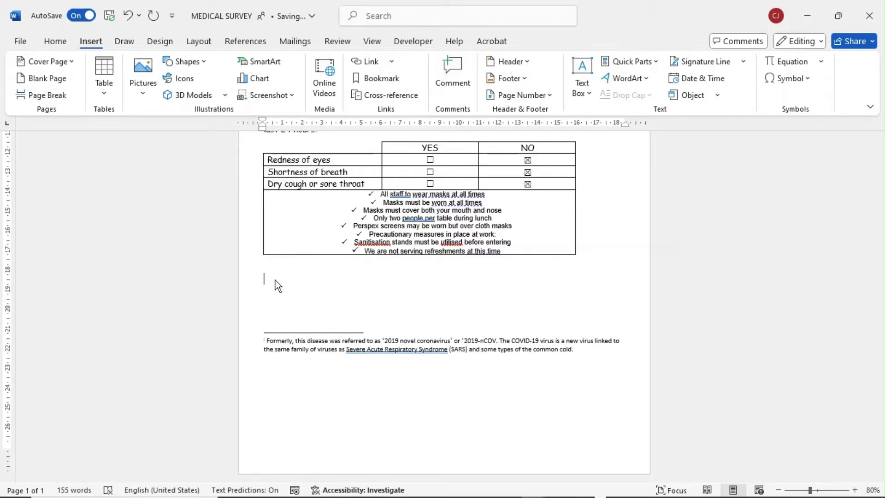
pyautogui.click(48, 94)
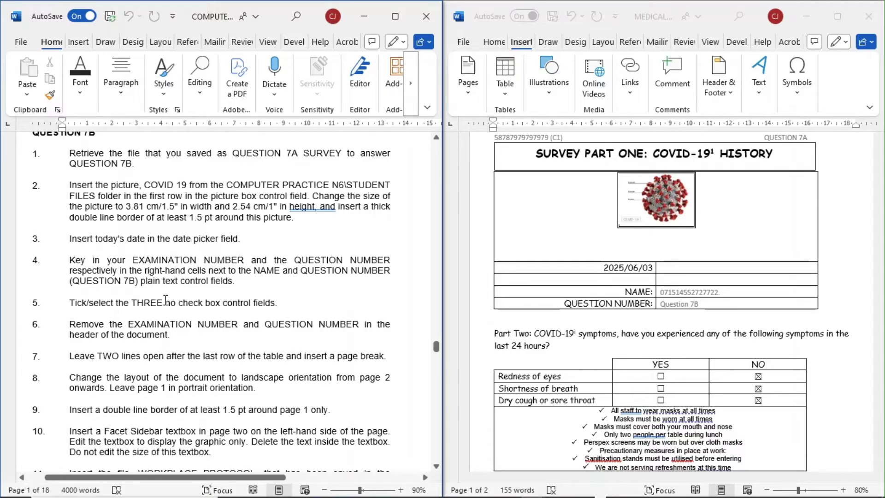
# - Delete the examination number and QUESTION 7A line from the MEDICAL SURVEY header
pyautogui.scroll(1, 787, 207)
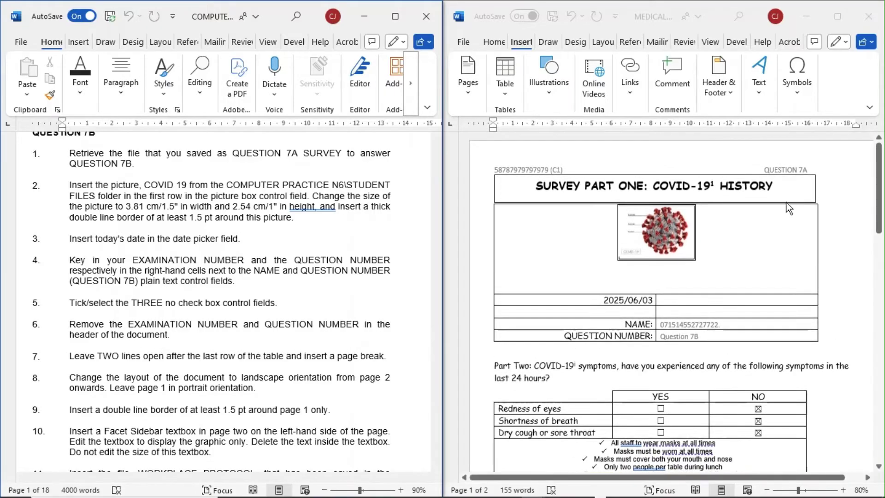
pyautogui.doubleClick(781, 159)
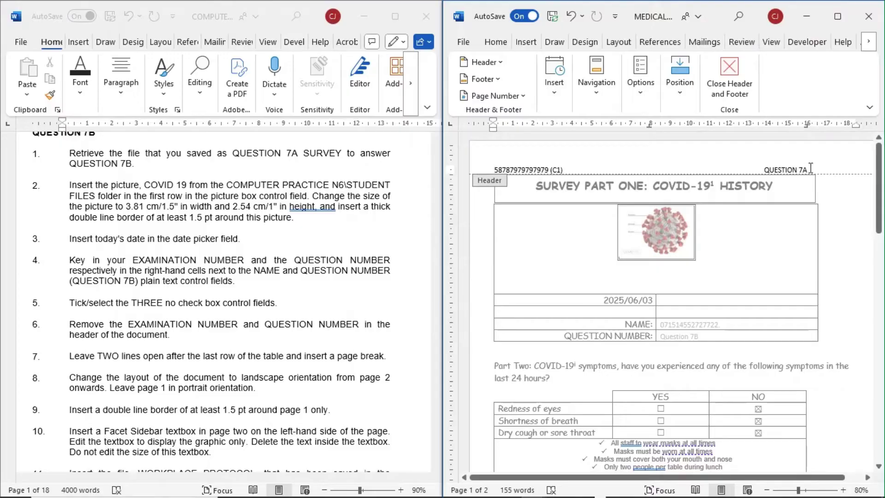
pyautogui.moveTo(811, 167); pyautogui.dragTo(488, 156)
pyautogui.press('Delete')
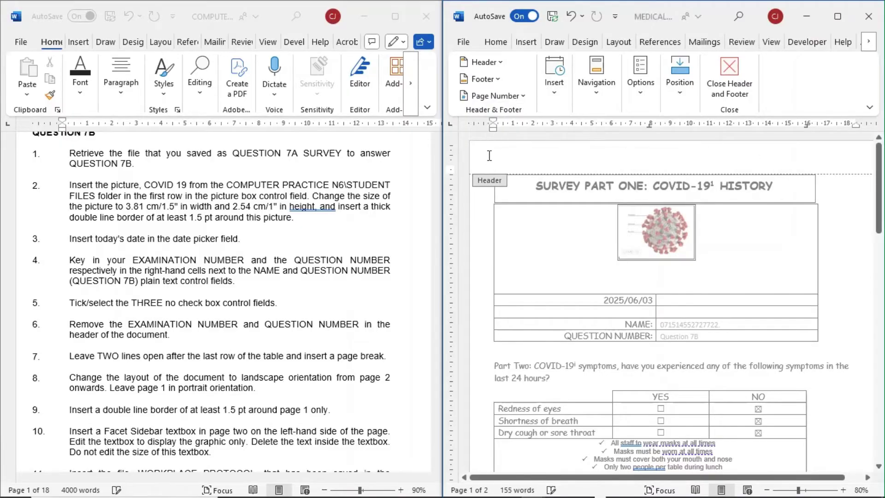
pyautogui.doubleClick(829, 320)
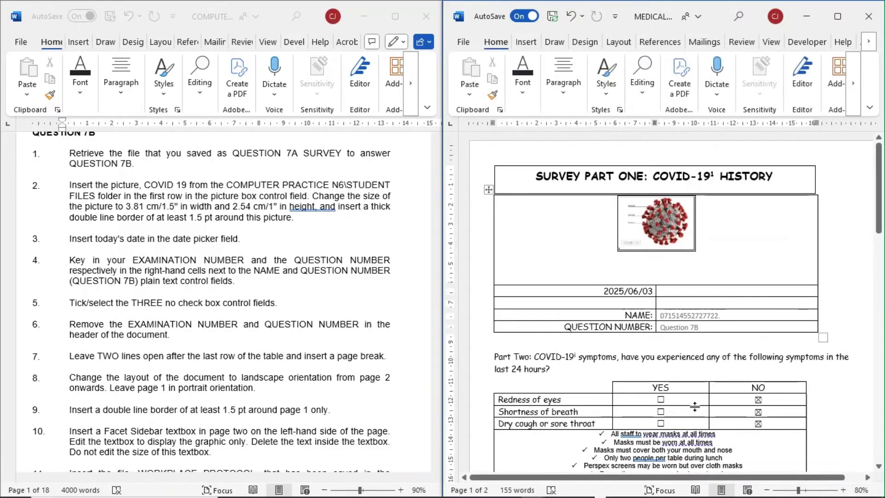
pyautogui.scroll(-2, 528, 346)
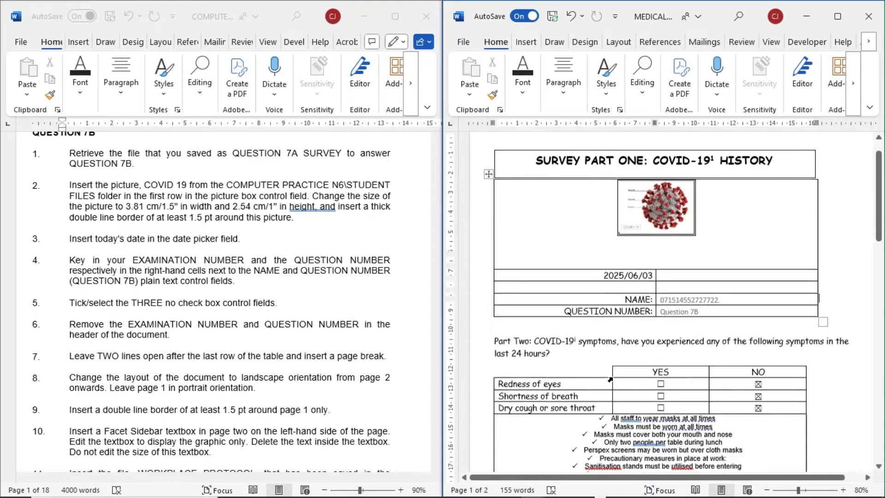
pyautogui.scroll(-3, 330, 349)
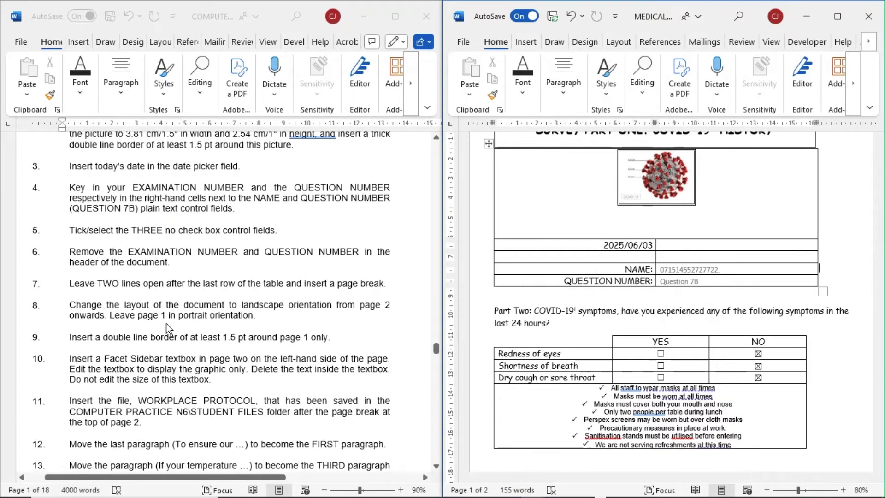
# - Scroll past the page break and place the insertion point at the top of page 2
pyautogui.scroll(4, 169, 329)
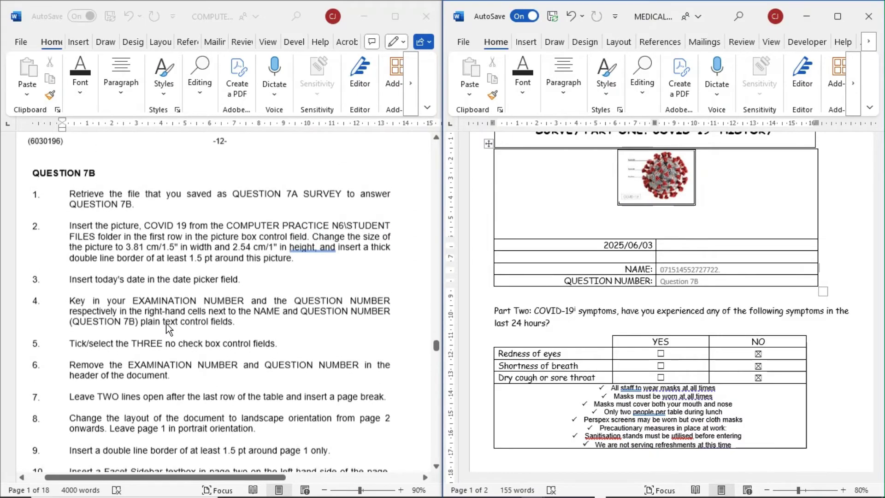
pyautogui.scroll(-2, 169, 329)
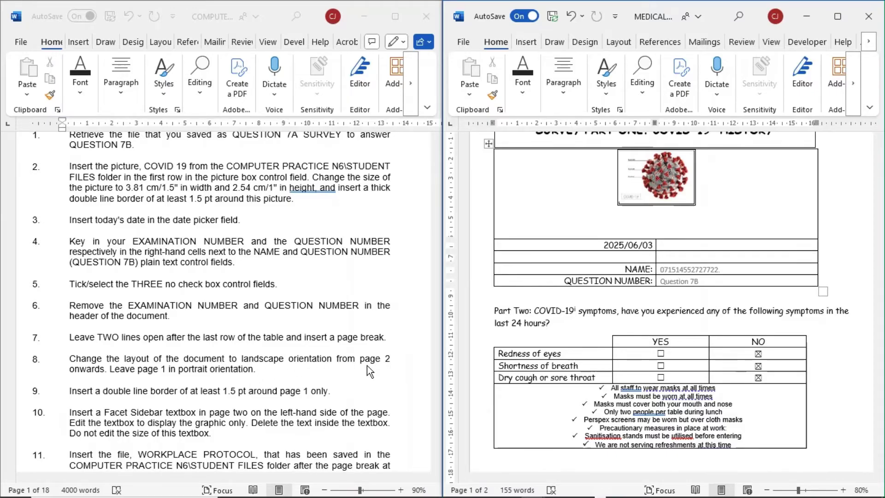
pyautogui.scroll(-8, 367, 366)
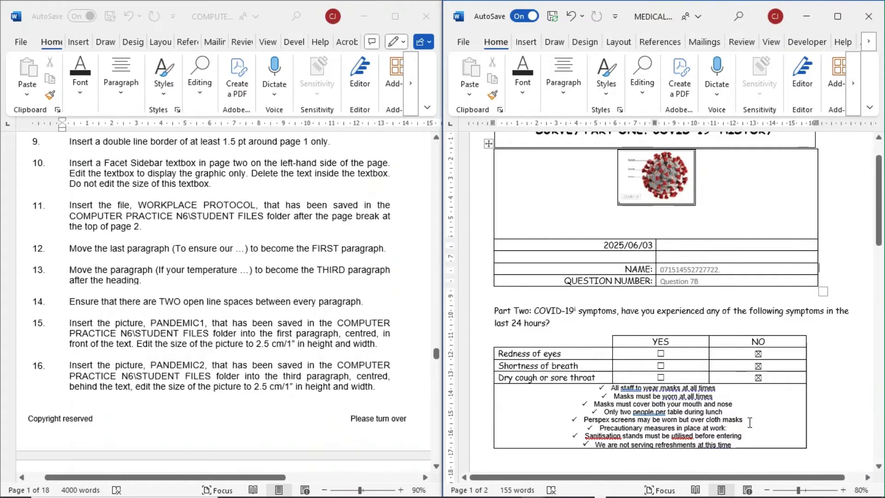
pyautogui.scroll(-12, 750, 423)
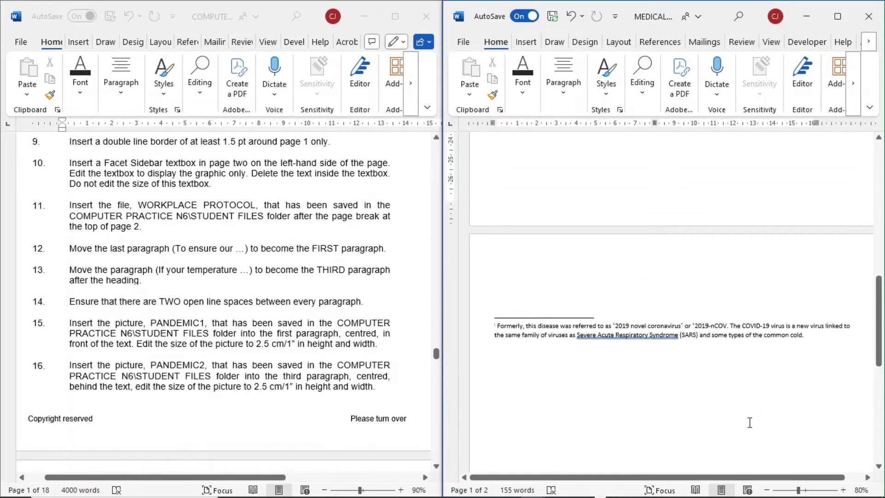
pyautogui.scroll(3, 749, 422)
pyautogui.scroll(-3, 749, 421)
pyautogui.click(527, 309)
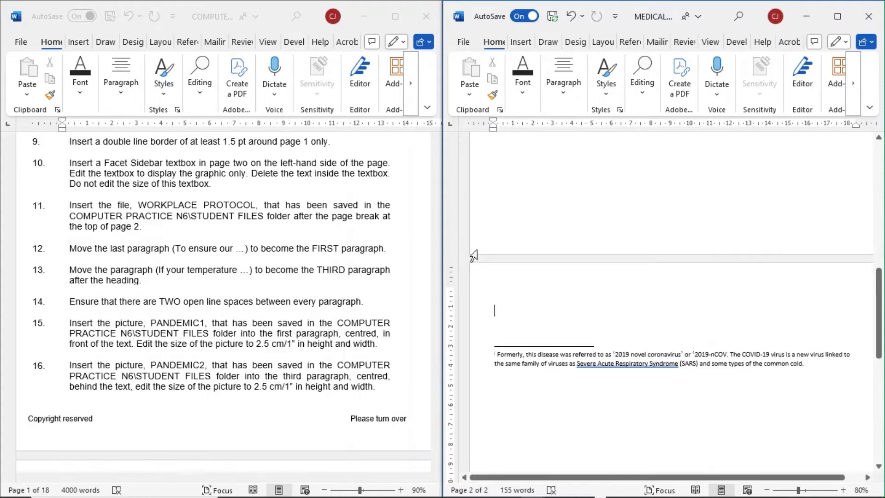
# - In Page Setup, make the pages from this point forward Landscape
pyautogui.click(837, 18)
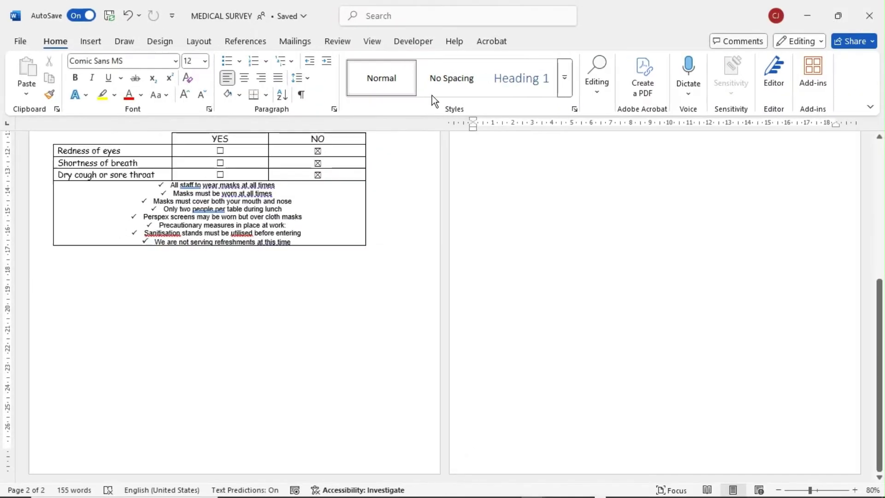
pyautogui.click(199, 42)
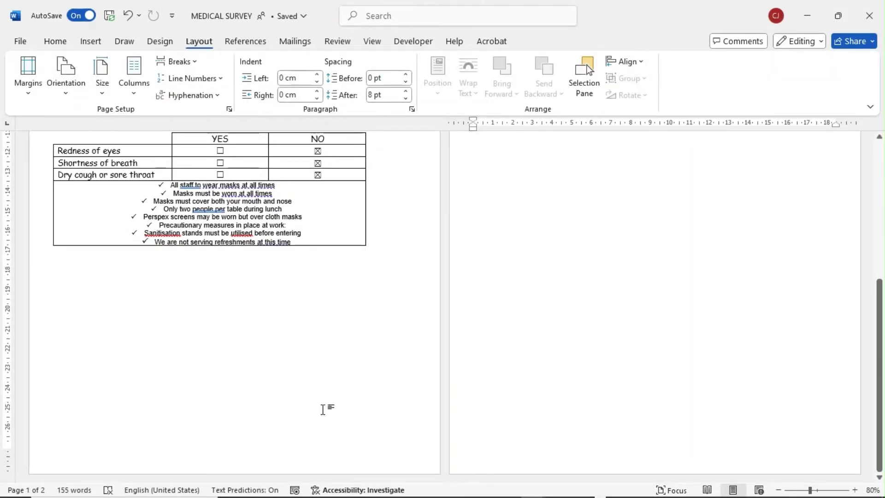
pyautogui.scroll(5, 519, 332)
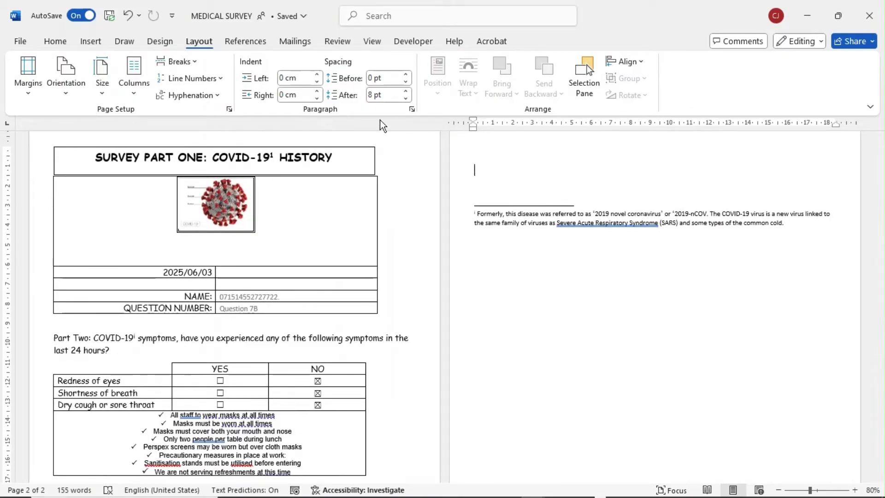
pyautogui.click(229, 111)
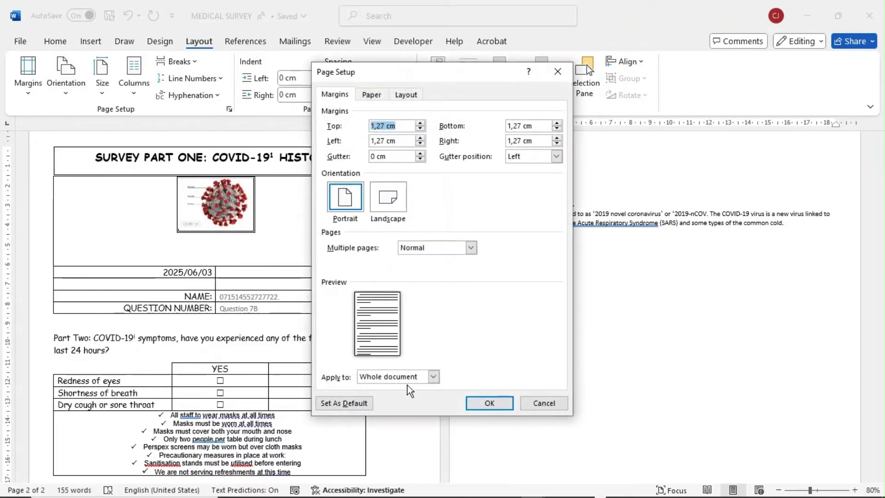
pyautogui.click(434, 377)
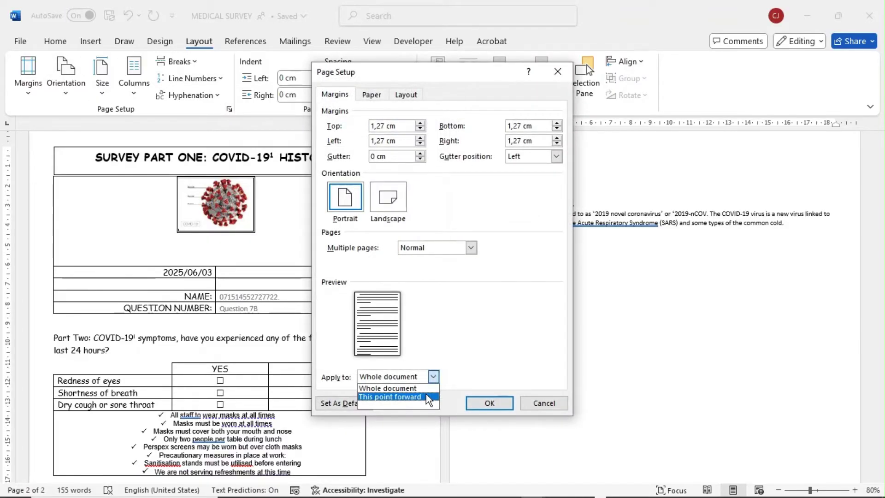
pyautogui.click(390, 399)
pyautogui.click(388, 198)
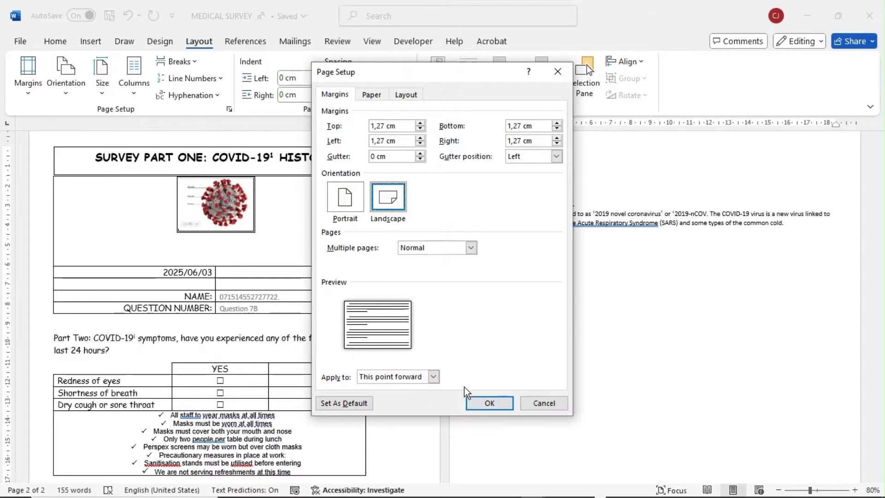
pyautogui.click(489, 403)
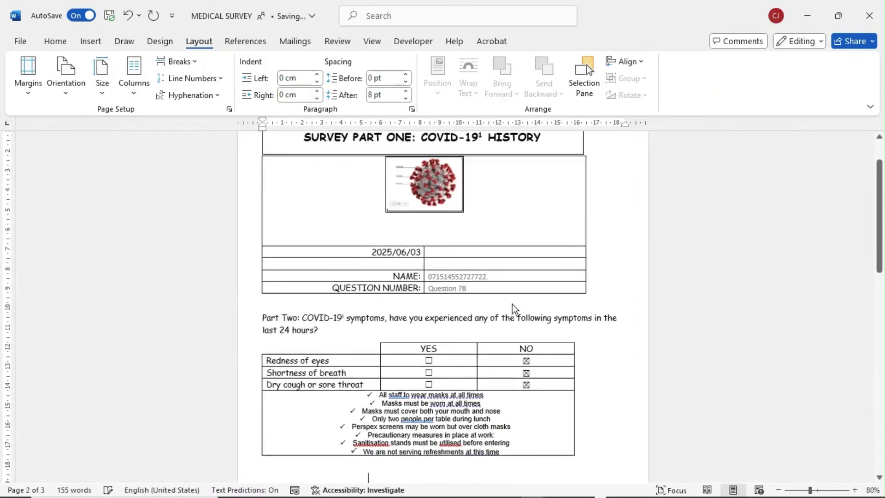
# - Place the insertion point at the top of the landscape page and snap Word to the right
pyautogui.scroll(-16, 515, 310)
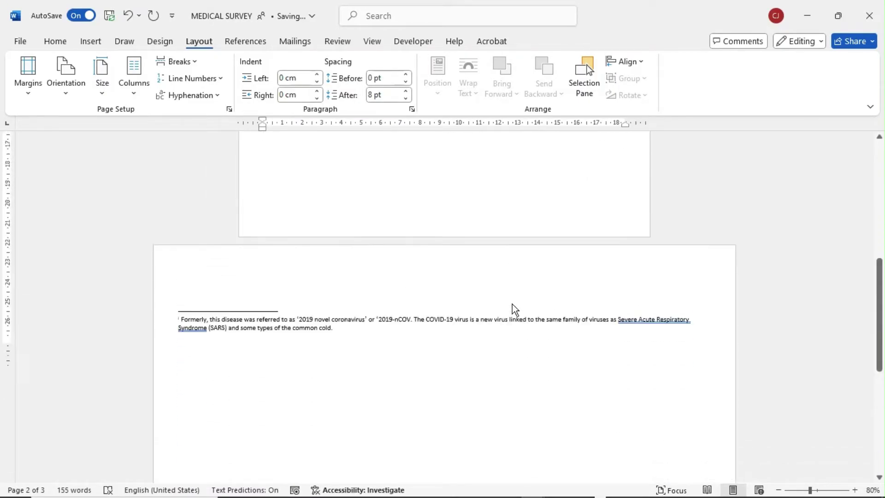
pyautogui.scroll(17, 514, 310)
pyautogui.scroll(-15, 514, 310)
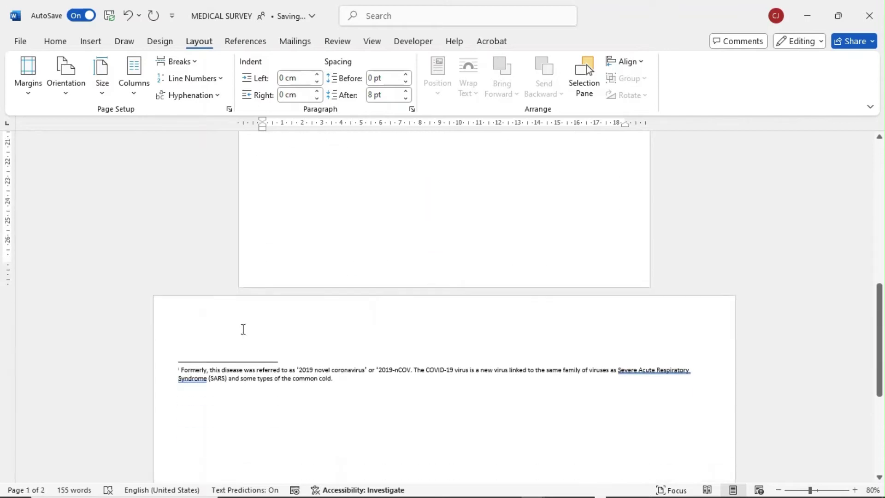
pyautogui.click(214, 327)
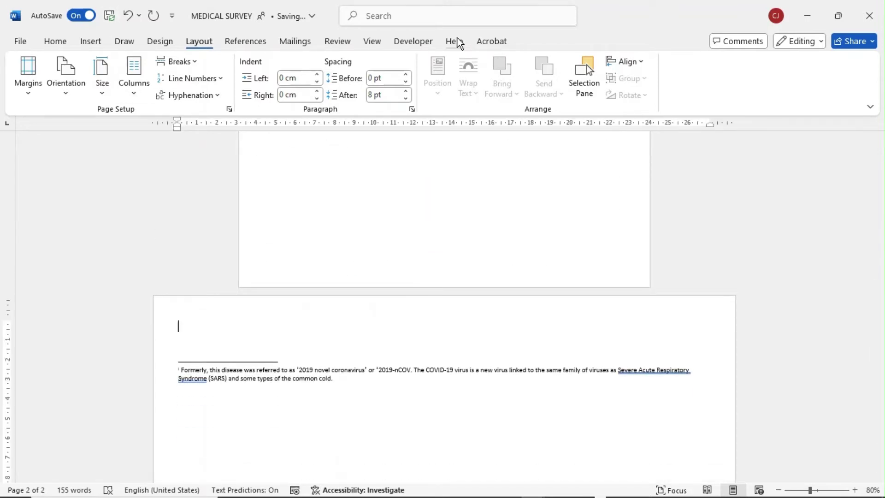
pyautogui.press('super+Right')
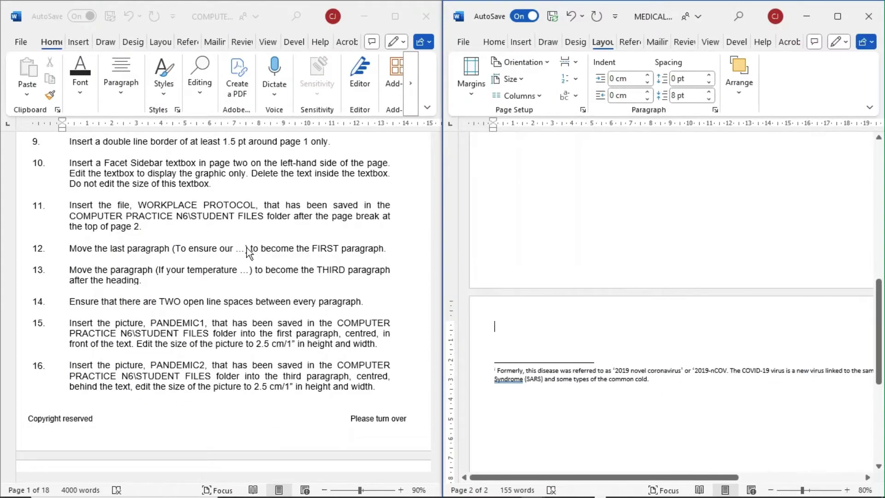
# - Scroll back up through the instructions document on the left
pyautogui.scroll(-5, 247, 247)
pyautogui.scroll(5, 234, 352)
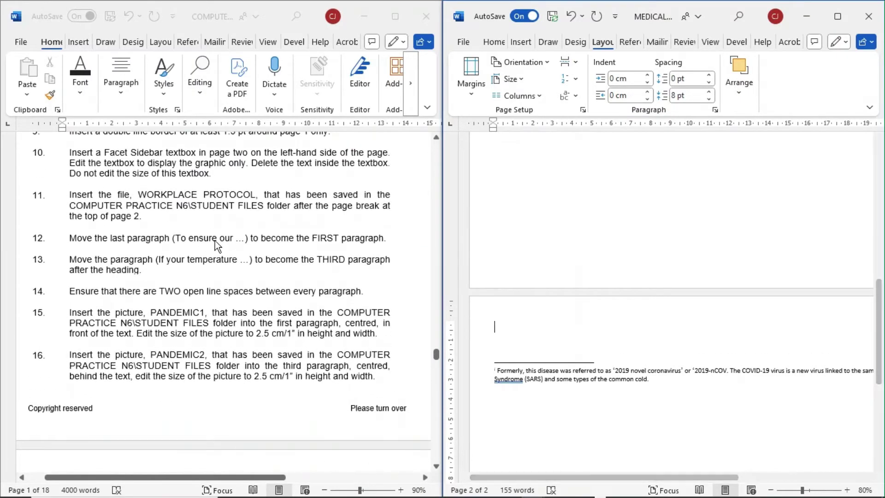
pyautogui.scroll(3, 215, 241)
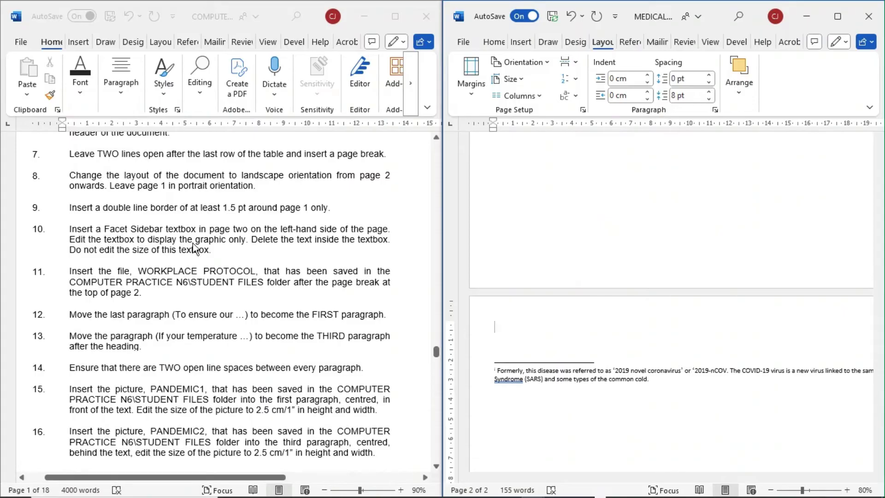
pyautogui.scroll(5, 175, 241)
pyautogui.scroll(1, 176, 240)
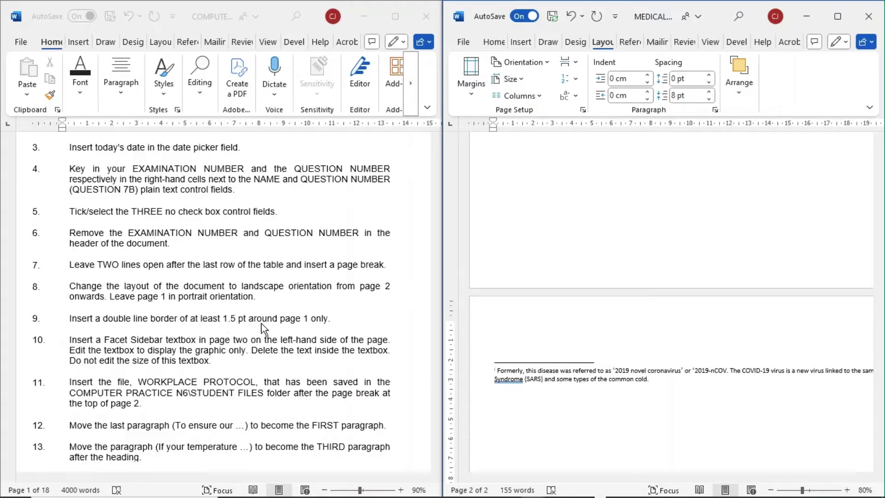
pyautogui.scroll(7, 352, 327)
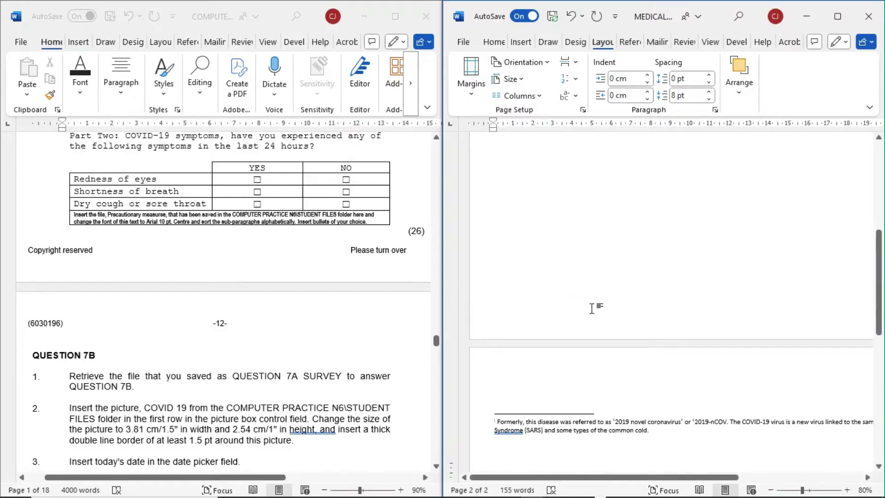
# - Select the survey content, maximize Word and open the Design tab's Page Borders settings
pyautogui.scroll(5, 593, 307)
pyautogui.moveTo(593, 309); pyautogui.dragTo(725, 51)
pyautogui.click(838, 19)
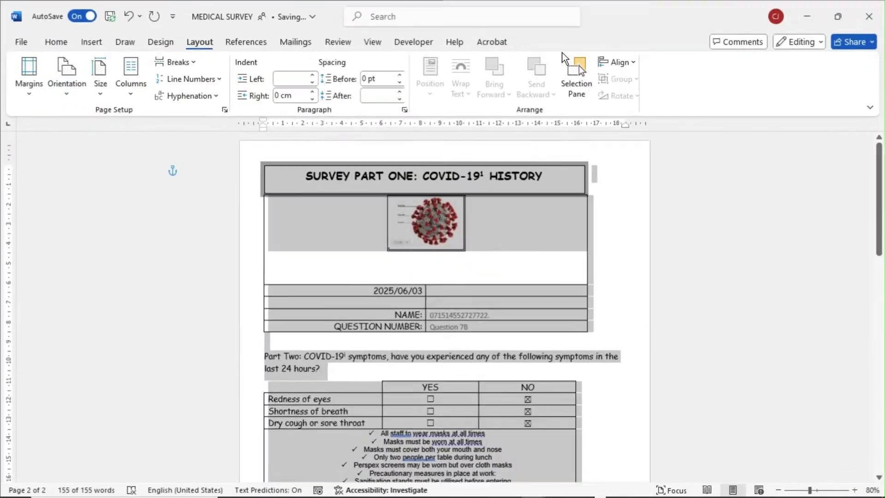
pyautogui.click(100, 43)
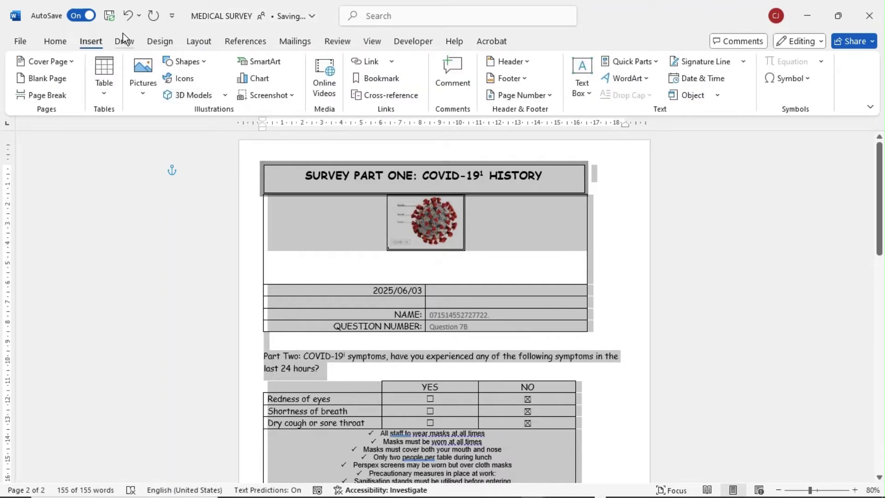
pyautogui.click(127, 45)
pyautogui.click(148, 43)
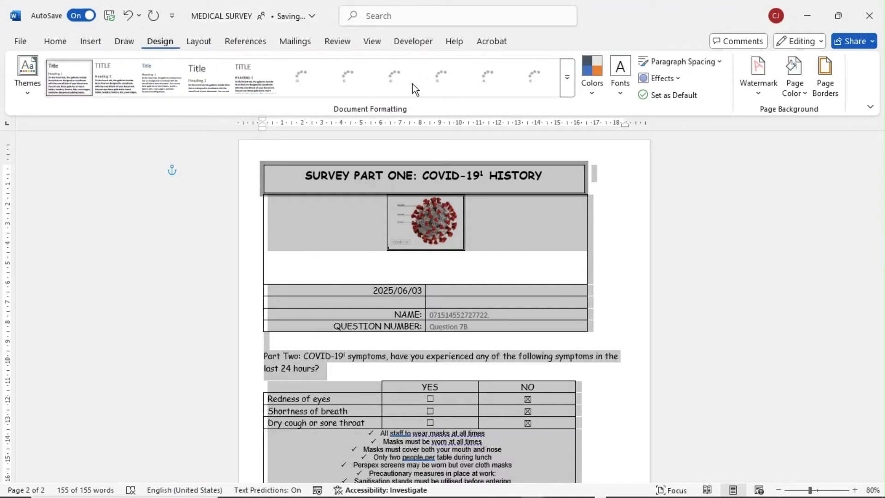
pyautogui.click(824, 98)
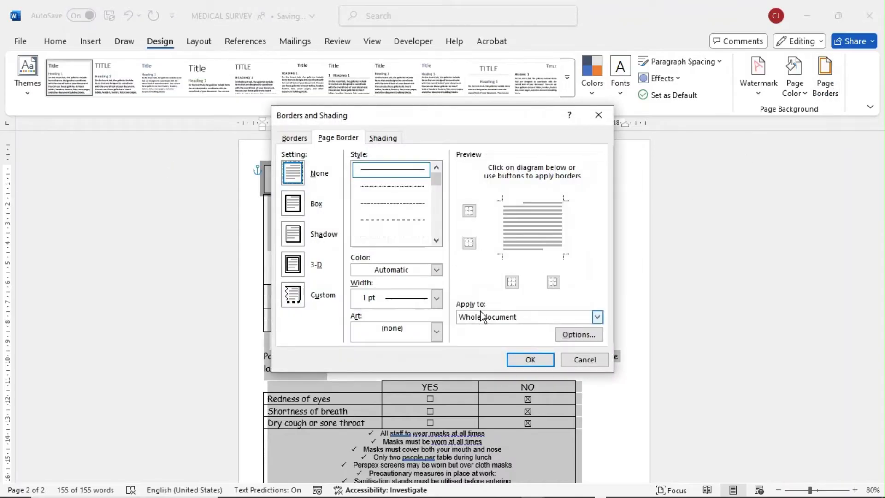
# - Give the first page only a 1½ pt double-line box border, then snap Word right
pyautogui.click(597, 318)
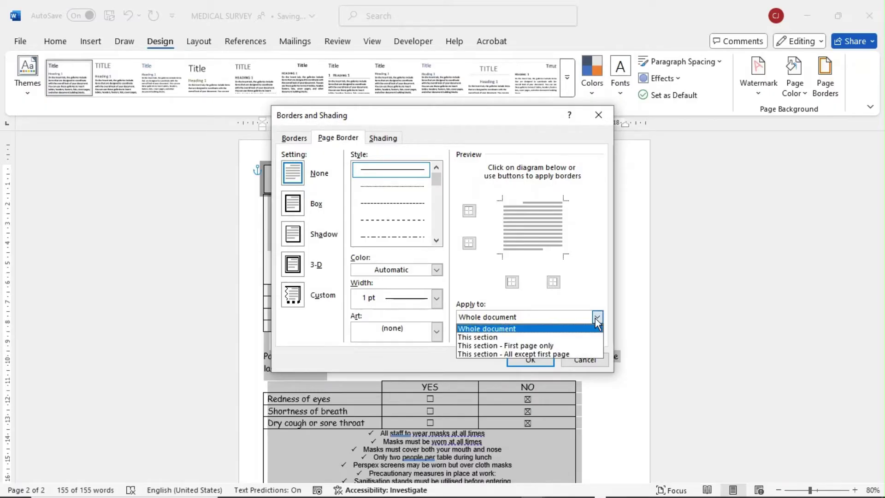
pyautogui.click(544, 346)
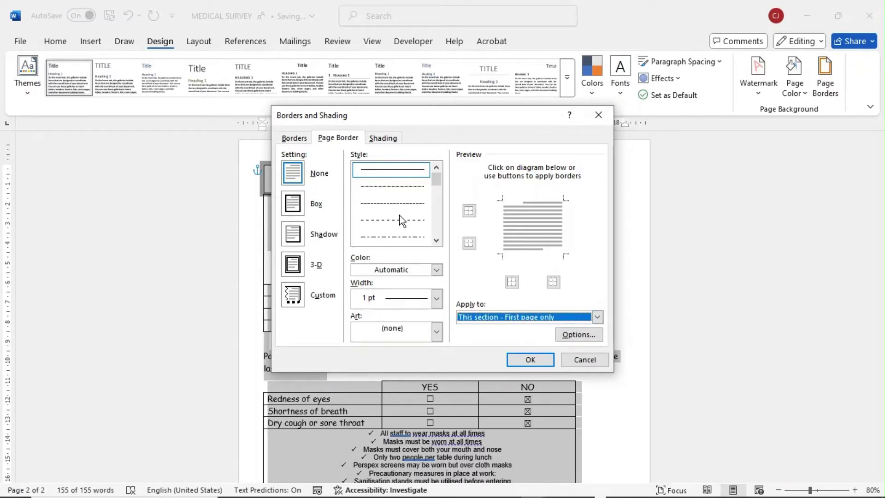
pyautogui.click(437, 238)
pyautogui.click(437, 238)
pyautogui.click(421, 238)
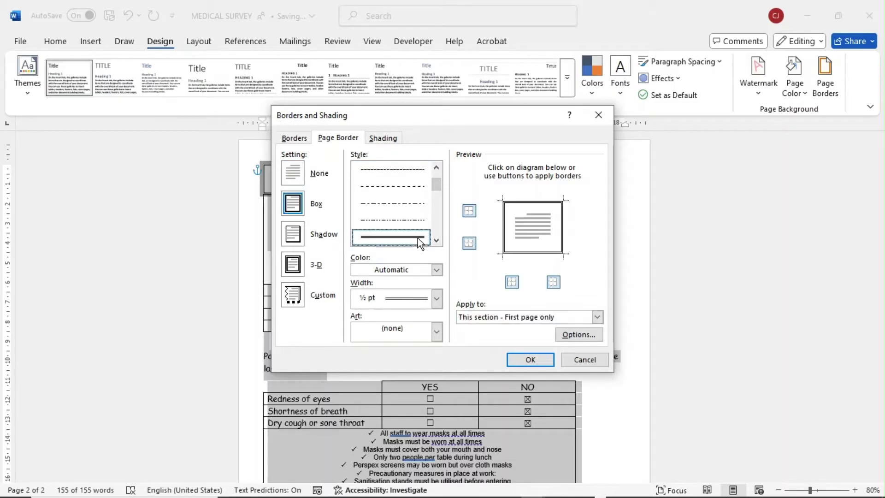
pyautogui.click(437, 299)
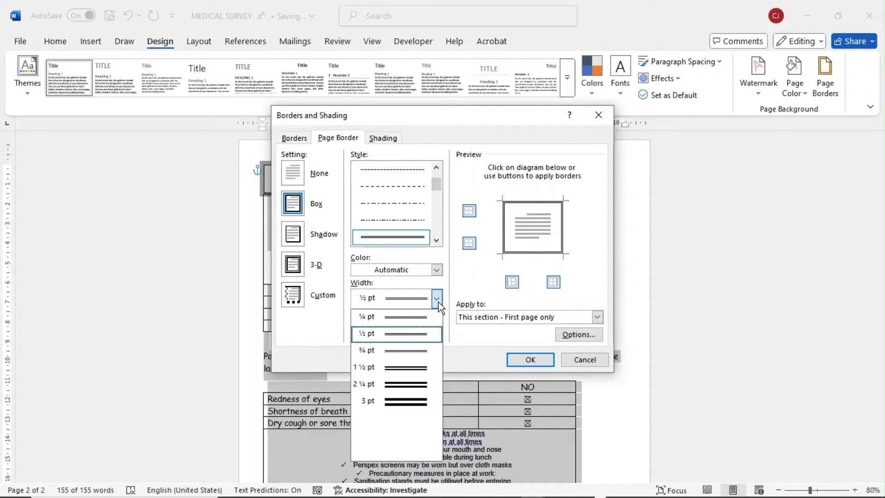
pyautogui.click(411, 367)
pyautogui.click(530, 359)
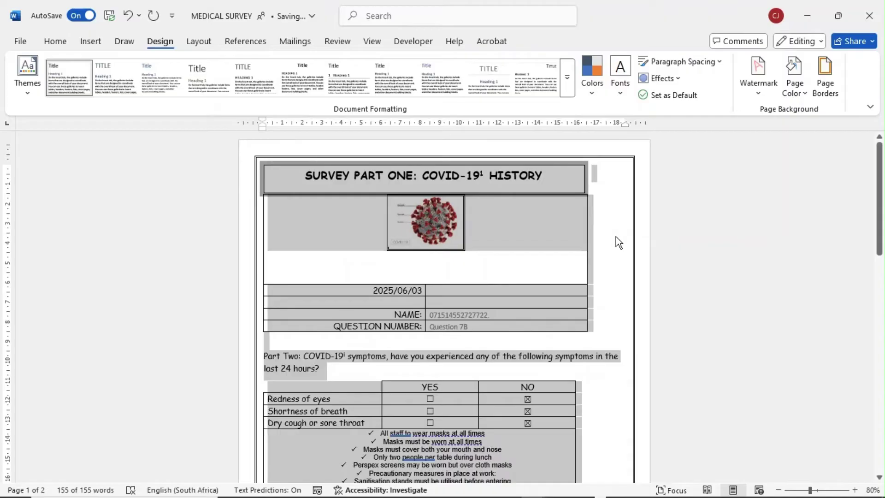
pyautogui.press('super+Right')
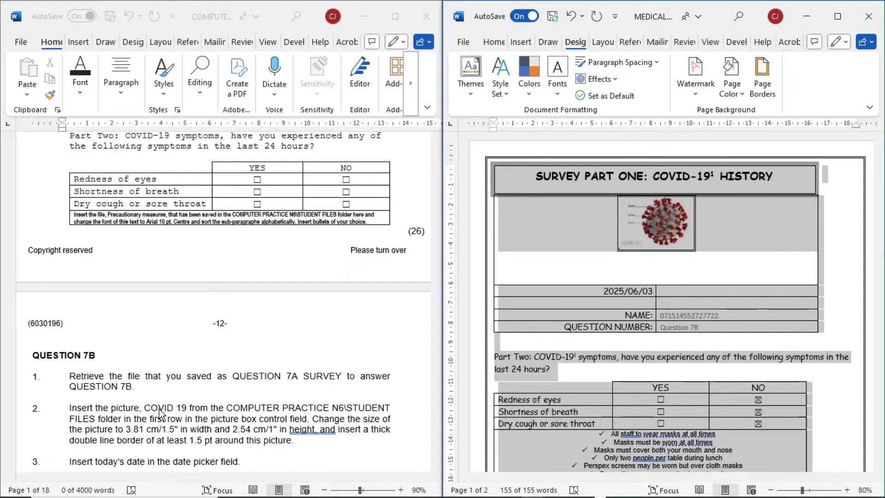
# - Change the first-page double-line box border width from 1½ pt to ½ pt
pyautogui.scroll(-8, 160, 410)
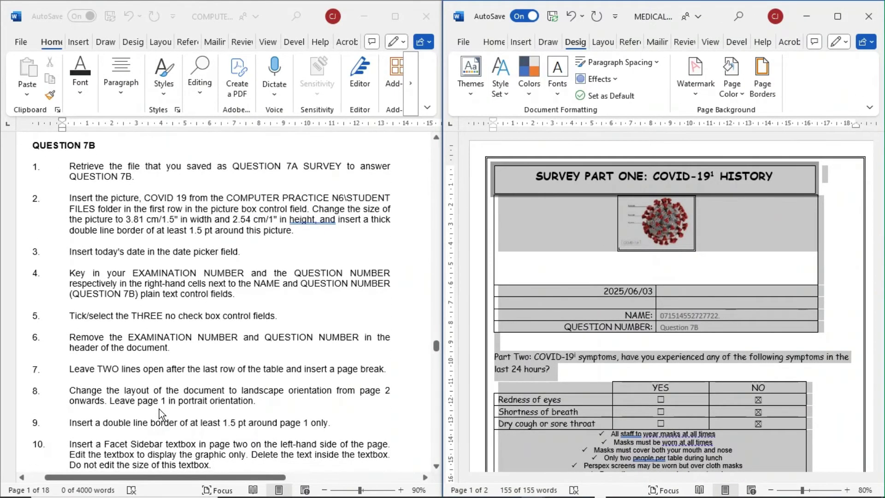
pyautogui.scroll(-2, 159, 408)
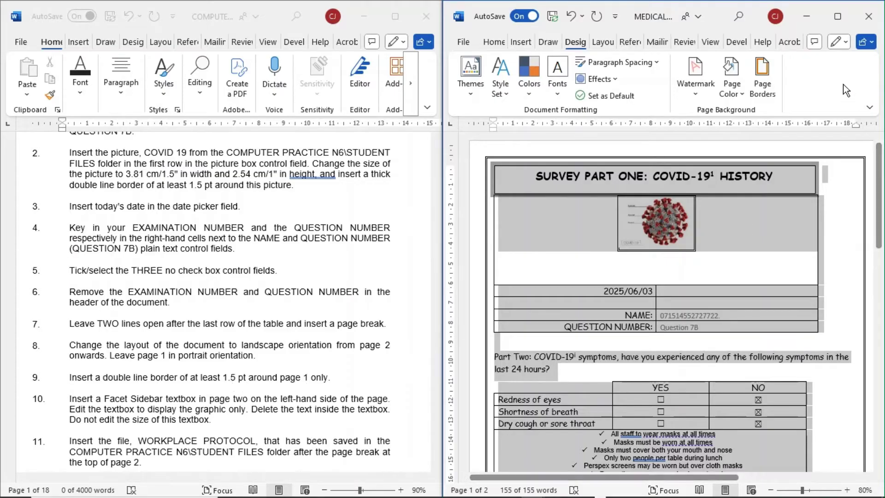
pyautogui.click(767, 83)
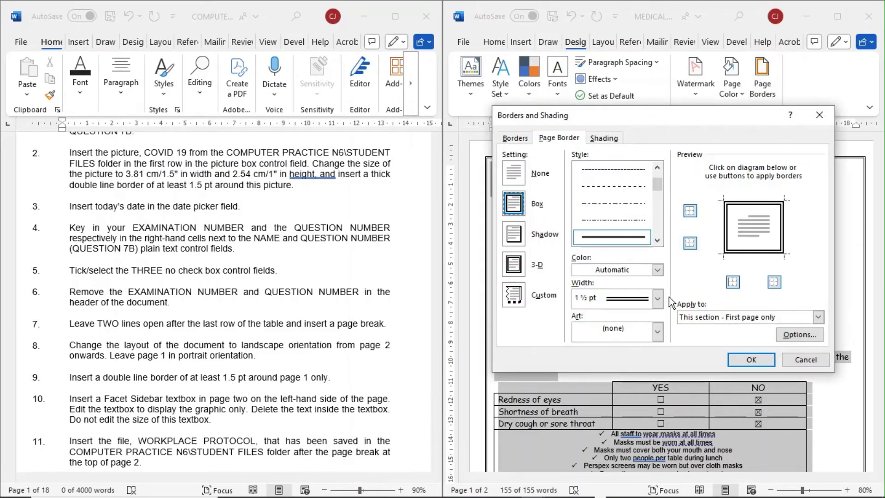
pyautogui.click(658, 298)
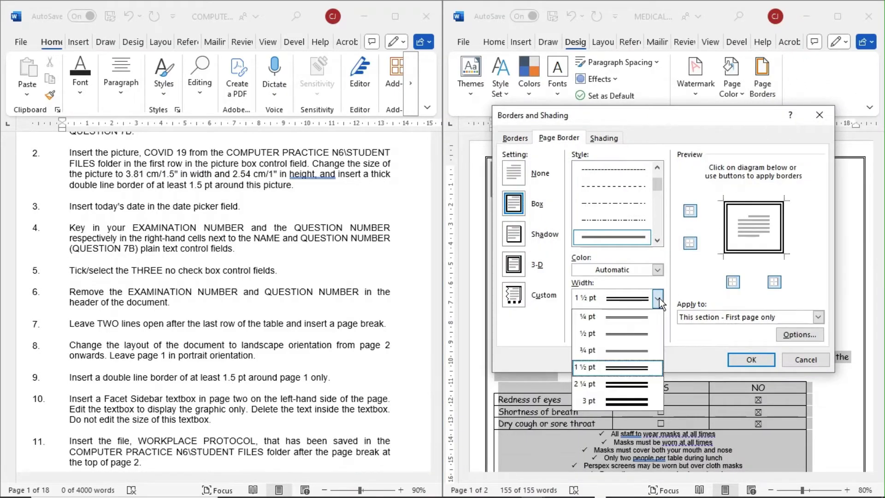
pyautogui.click(639, 338)
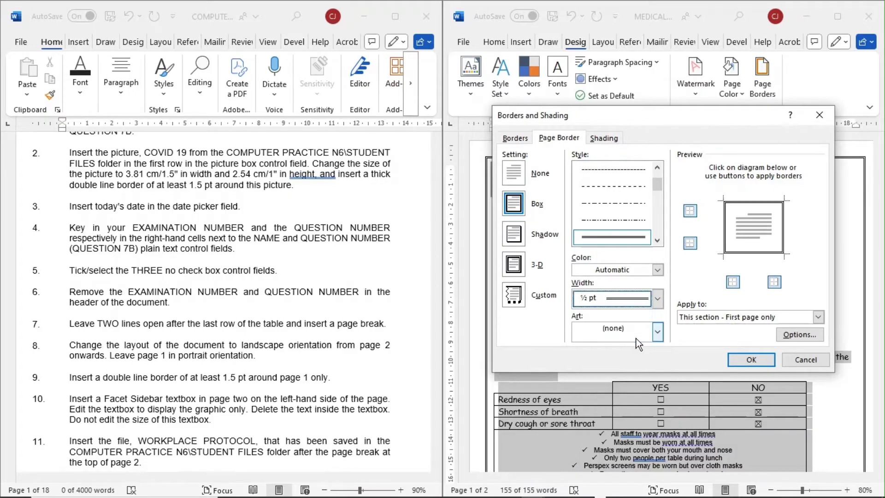
pyautogui.click(751, 359)
pyautogui.scroll(-10, 827, 344)
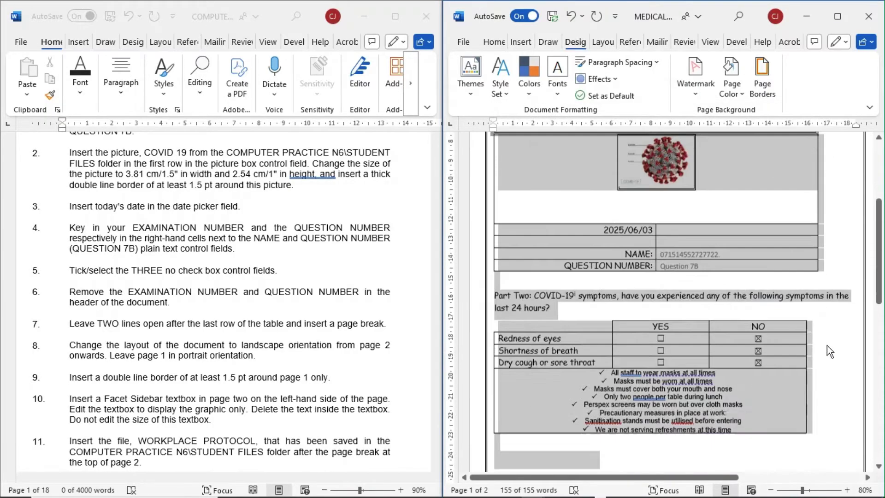
pyautogui.scroll(10, 827, 345)
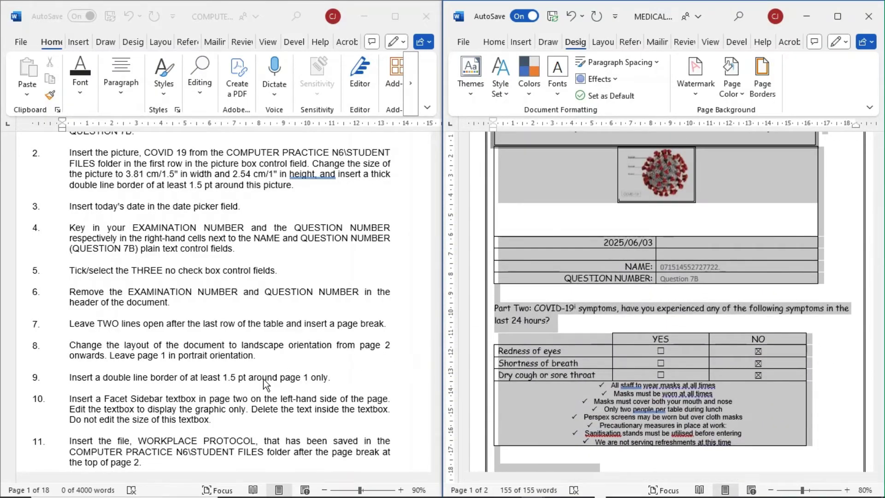
# - Bring instructions items 5–15 into view and place the cursor at the top of survey page 2
pyautogui.scroll(-1, 264, 379)
pyautogui.scroll(-1, 264, 379)
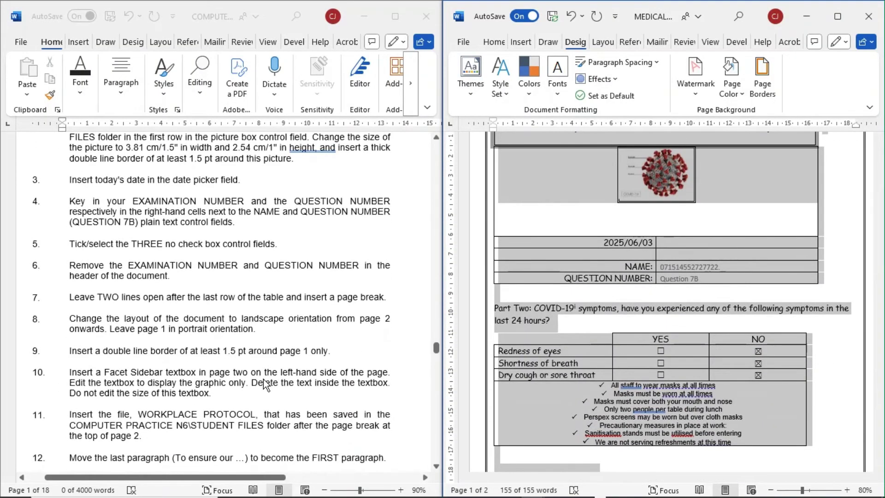
pyautogui.scroll(-1, 264, 379)
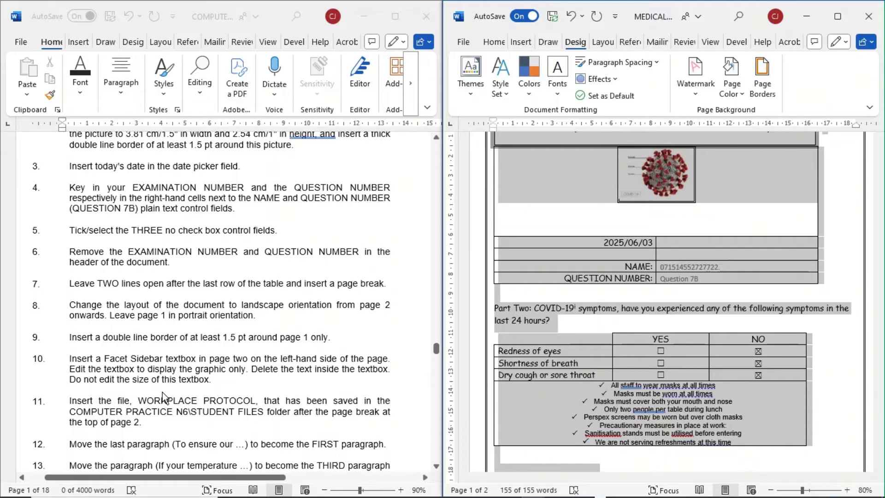
pyautogui.scroll(-3, 162, 392)
pyautogui.scroll(-2, 162, 392)
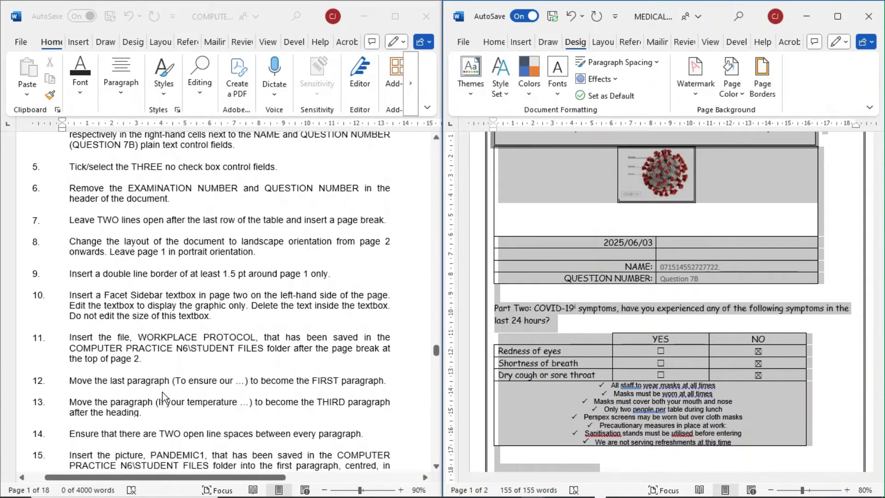
pyautogui.scroll(-2, 162, 392)
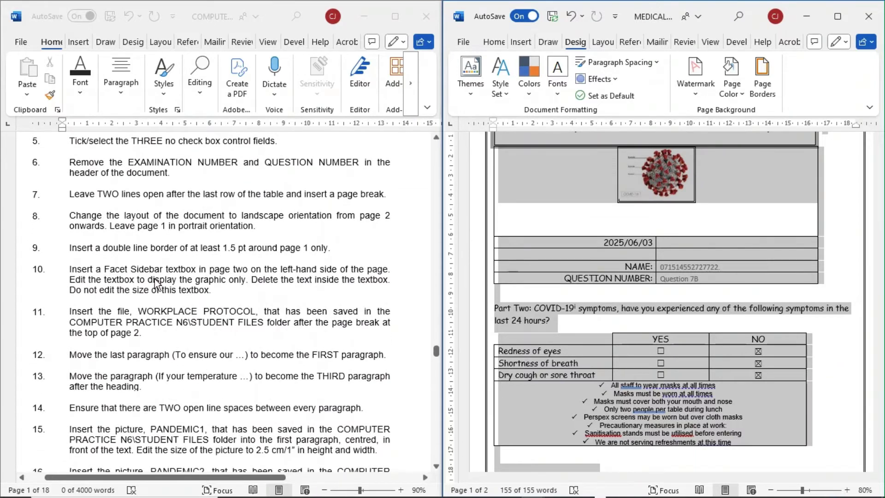
pyautogui.scroll(-12, 491, 285)
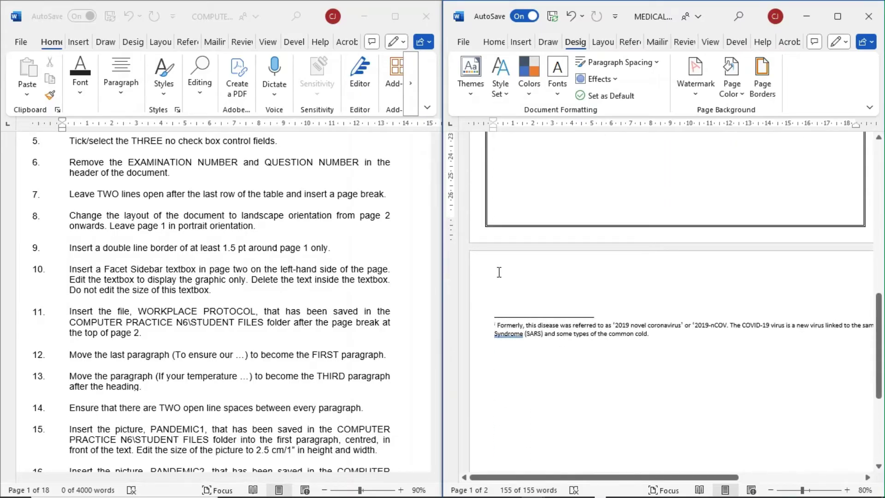
pyautogui.click(504, 283)
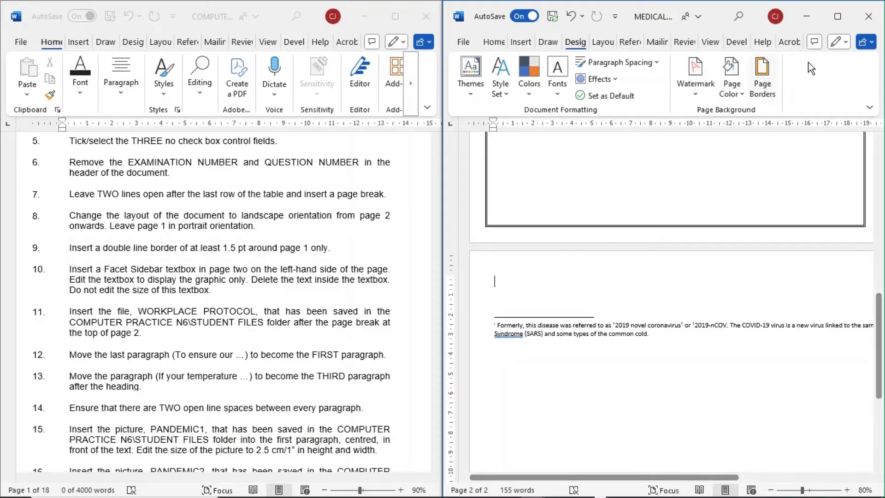
# - Add a built-in Facet Sidebar (Left) text box to page 2 of the survey
pyautogui.click(837, 17)
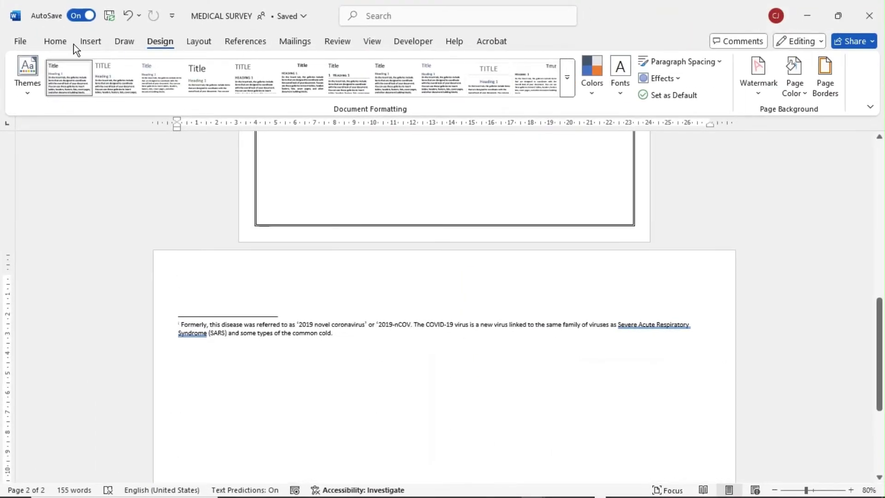
pyautogui.click(85, 44)
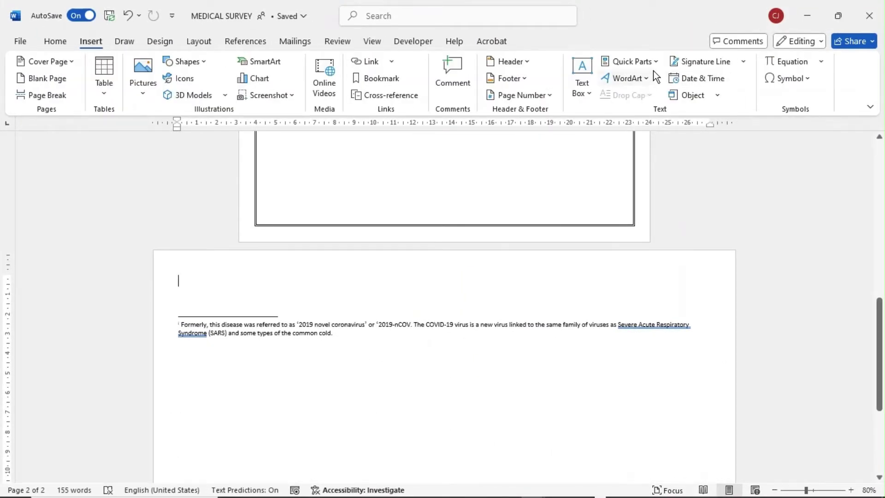
pyautogui.click(585, 96)
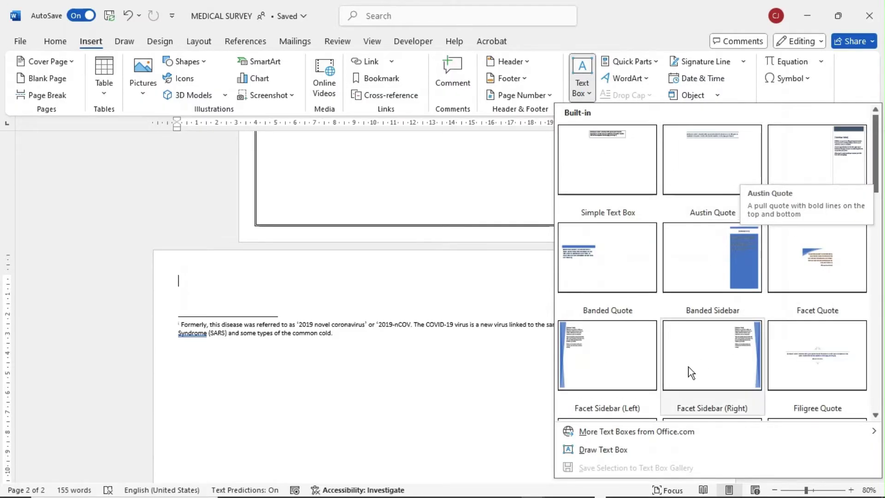
pyautogui.click(618, 372)
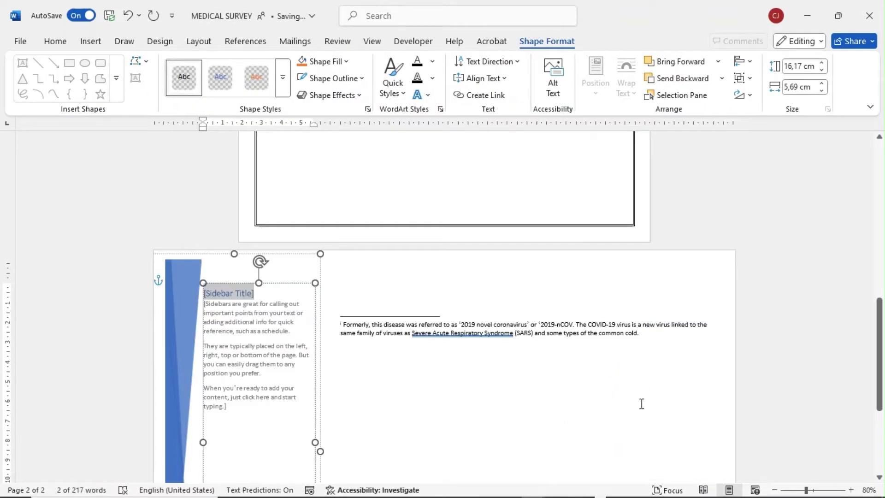
pyautogui.press('super+Right')
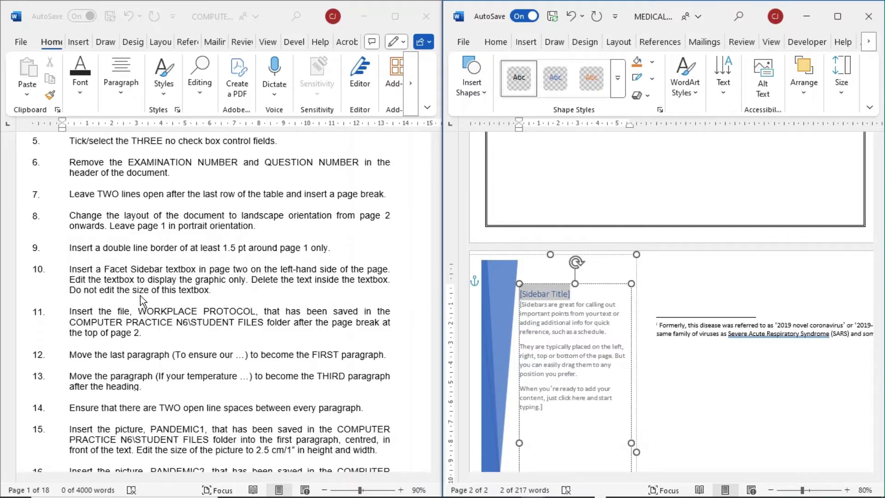
# - Delete the sidebar's placeholder title and body text, leaving only its blue graphic
pyautogui.click(608, 325)
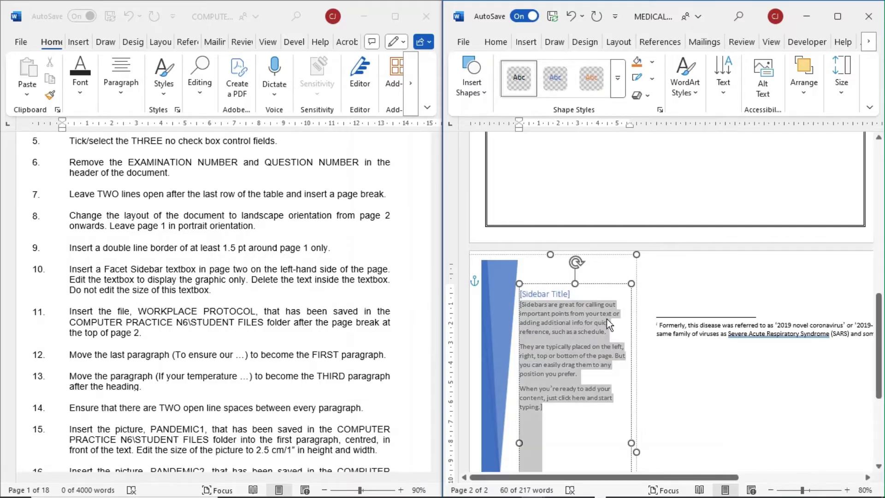
pyautogui.press('BackSpace')
pyautogui.press('BackSpace')
pyautogui.press('BackSpace')
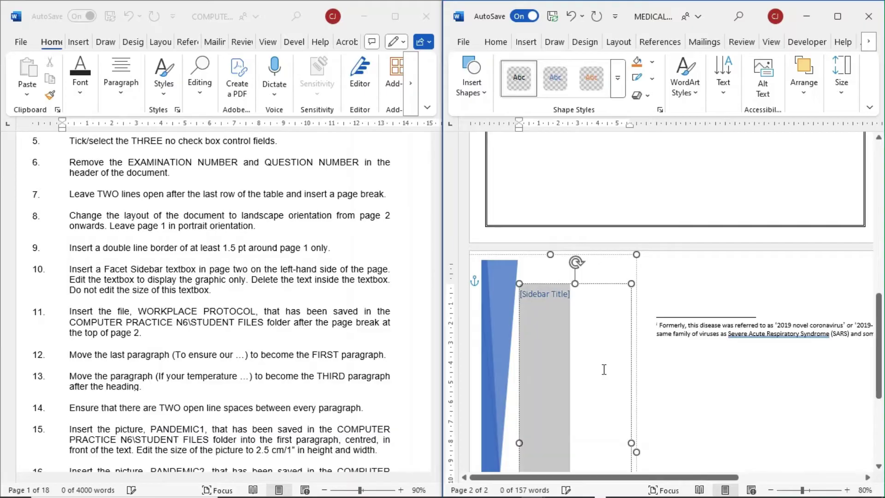
pyautogui.click(717, 390)
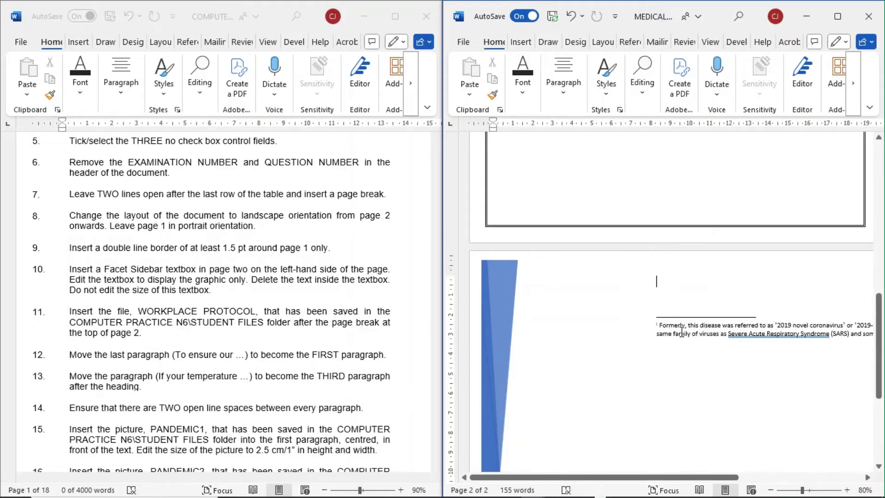
# - Open the WORKPLACE PROTOCOL document from the STUDENT FILES > QUESTION 7B folder
pyautogui.press('super+Left')
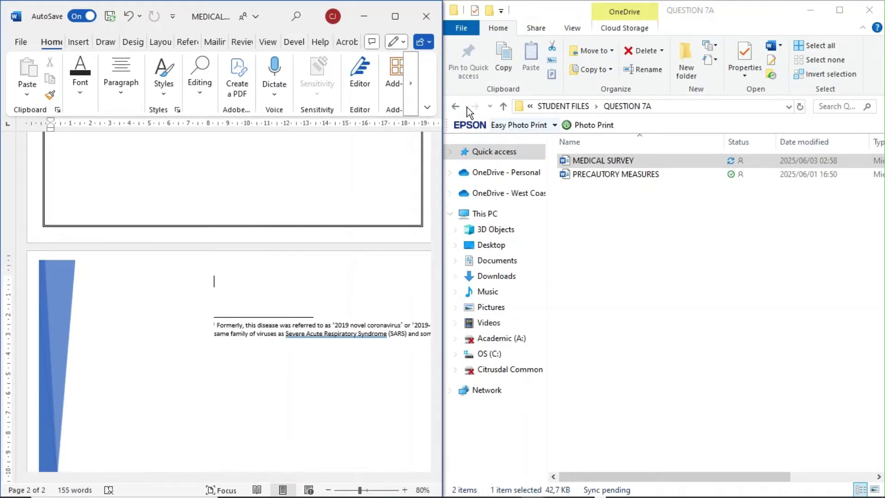
pyautogui.click(455, 106)
pyautogui.doubleClick(597, 186)
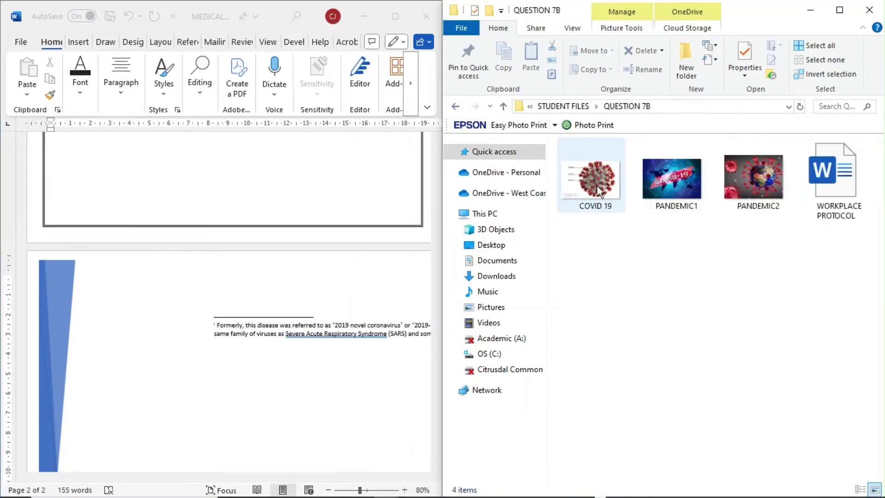
pyautogui.doubleClick(824, 171)
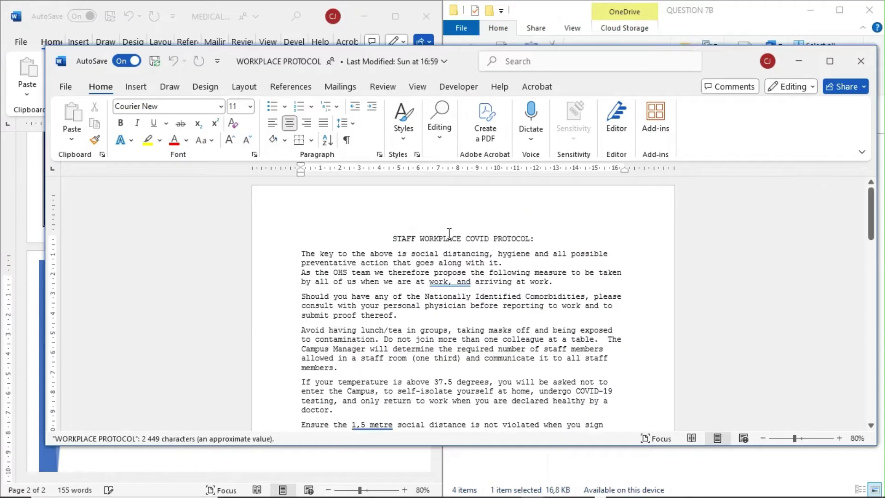
# - Copy all the WORKPLACE PROTOCOL text, close that document, and return to survey page 2
pyautogui.hotkey('ctrl', 'a')
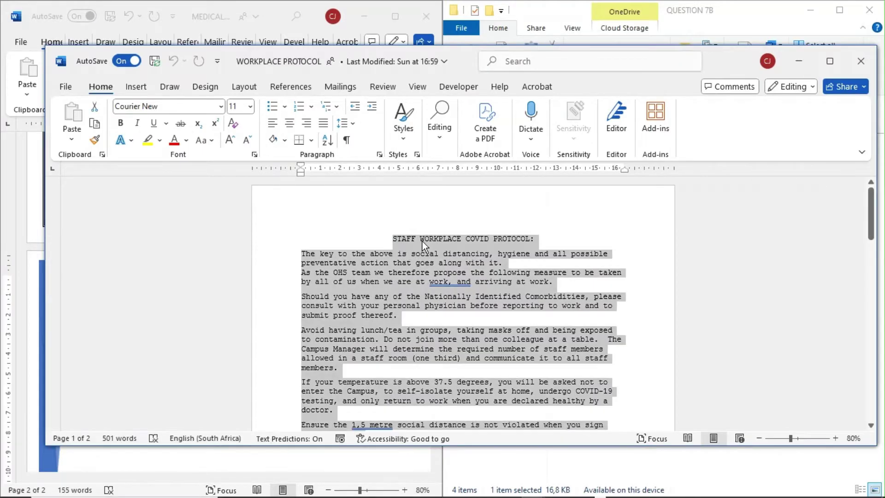
pyautogui.rightClick(422, 242)
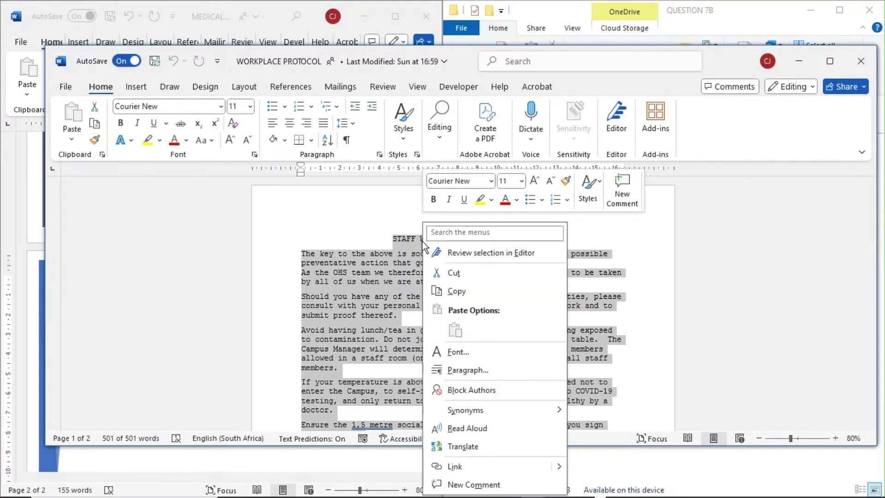
pyautogui.click(466, 292)
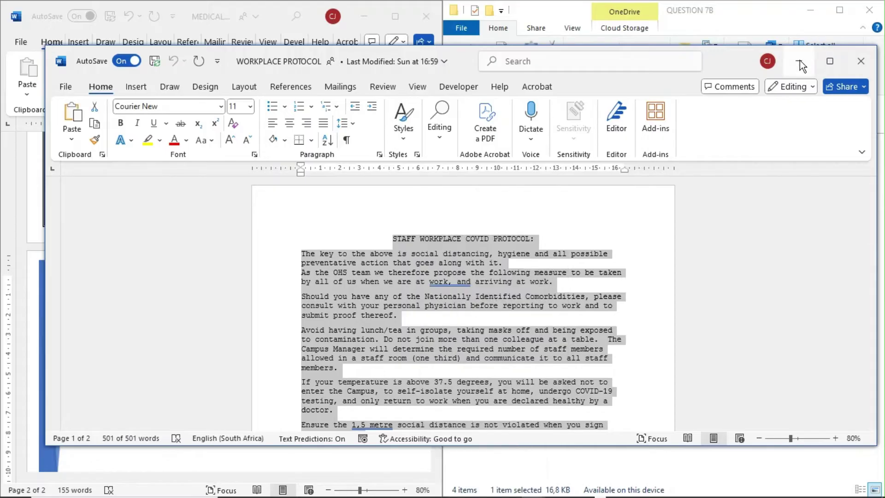
pyautogui.click(799, 61)
pyautogui.click(217, 280)
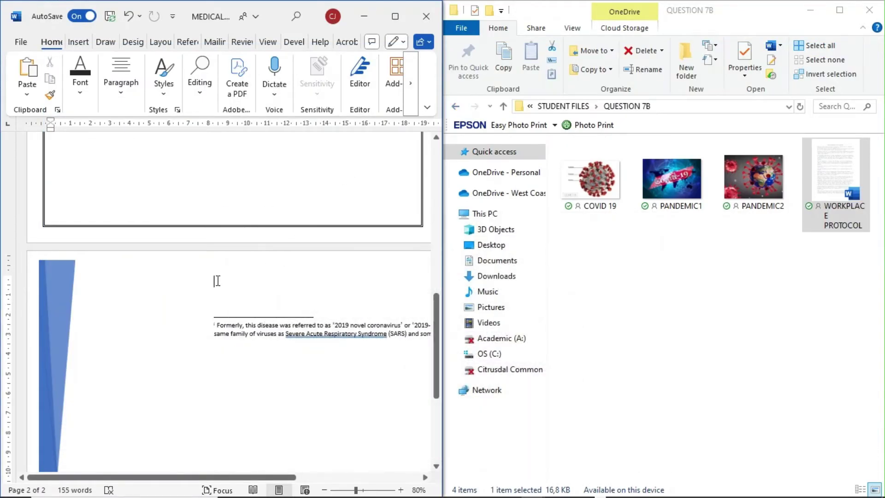
# - Paste the copied protocol onto page 2 with Keep Text Only formatting
pyautogui.rightClick(216, 281)
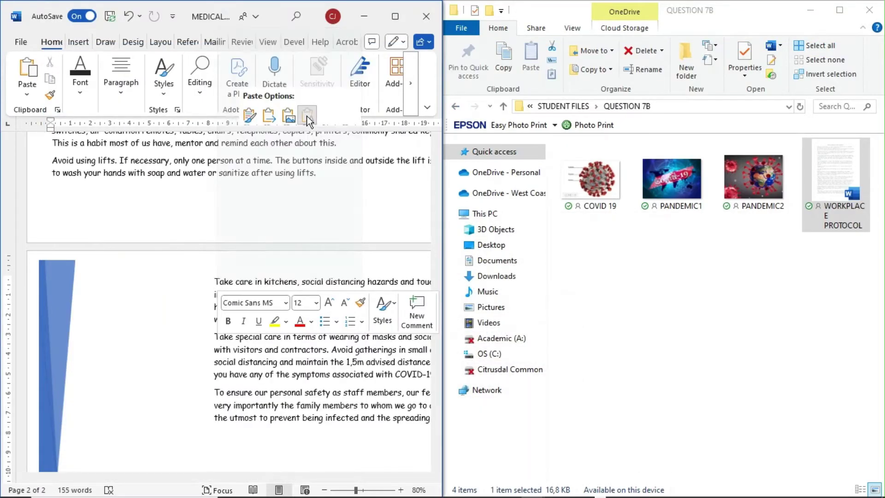
pyautogui.click(307, 118)
pyautogui.scroll(10, 282, 277)
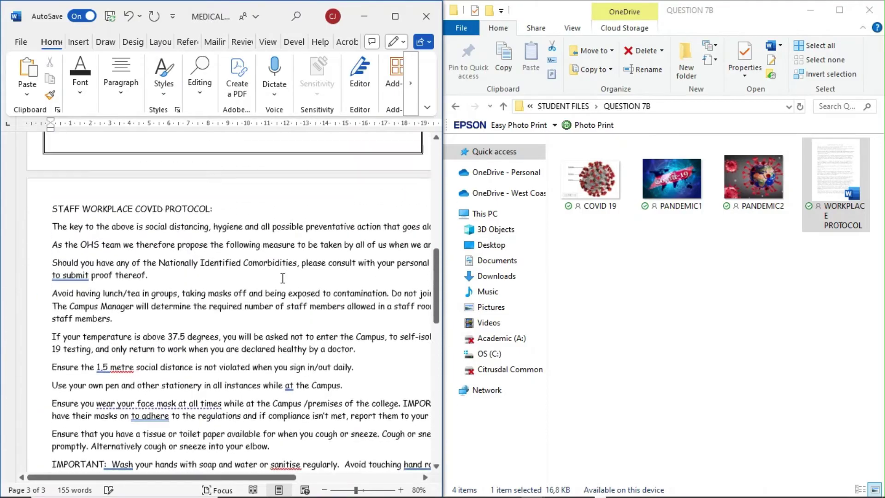
pyautogui.scroll(5, 283, 278)
pyautogui.scroll(-7, 282, 278)
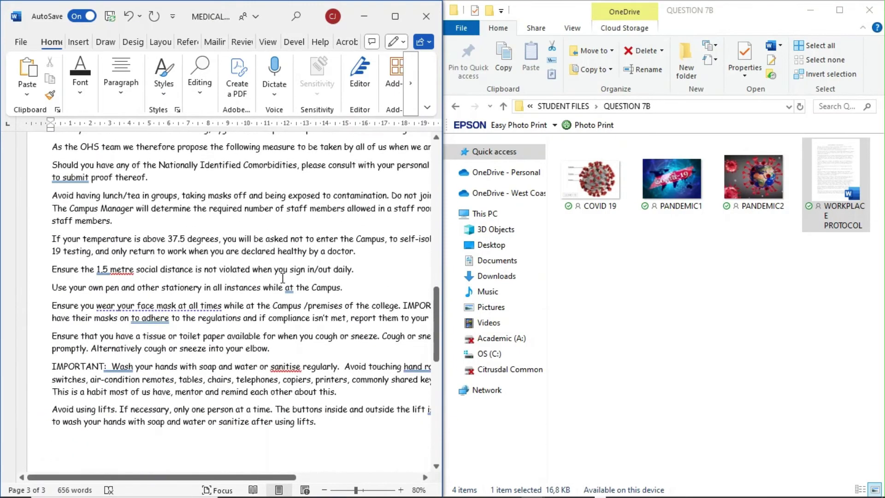
pyautogui.scroll(-8, 282, 278)
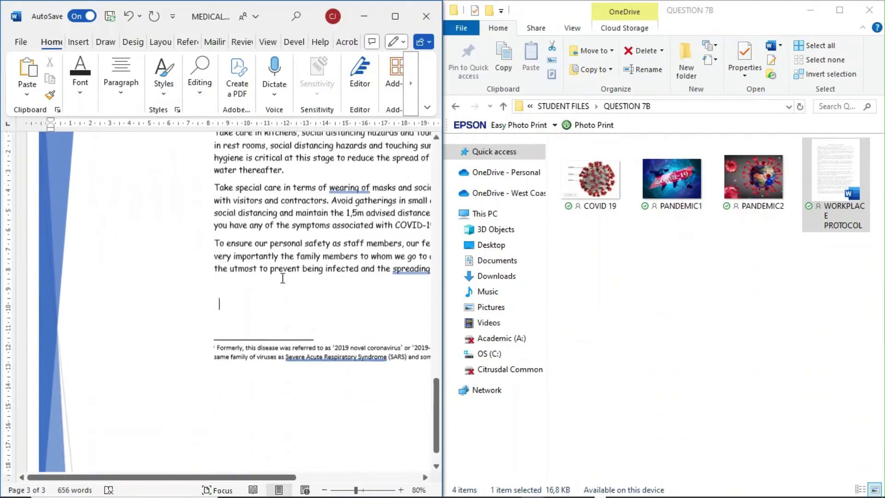
pyautogui.scroll(10, 283, 278)
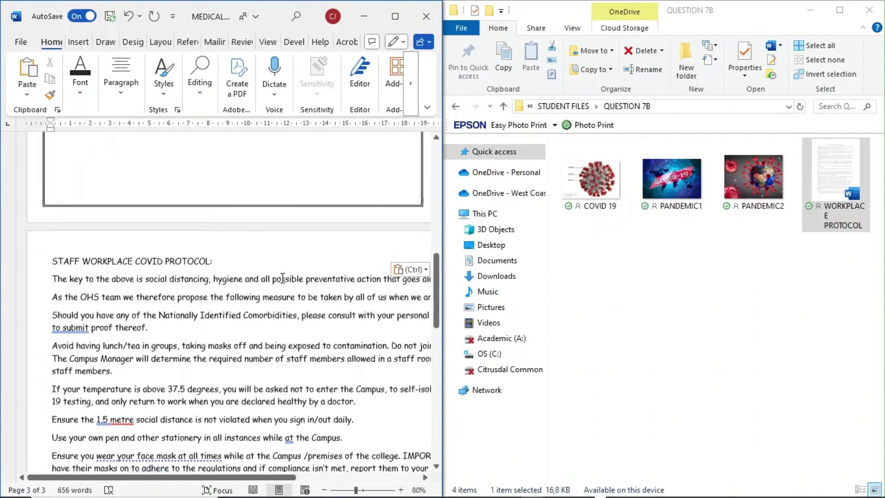
pyautogui.hscroll(5, 282, 278)
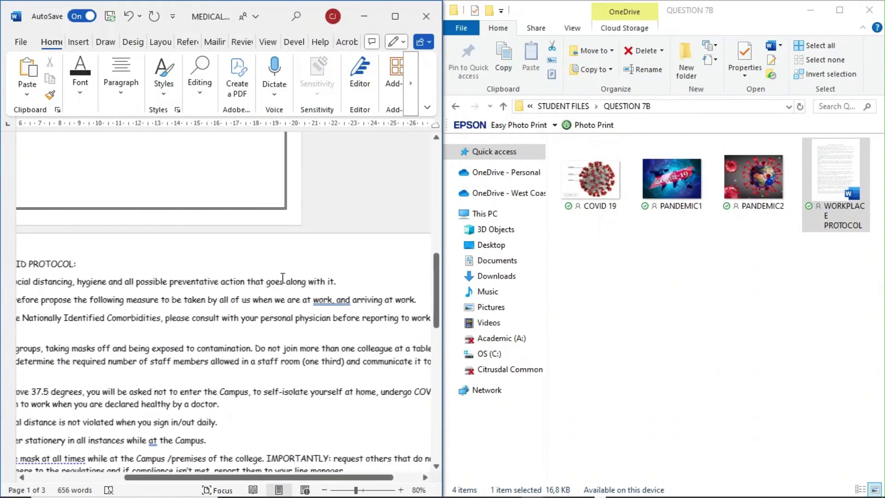
pyautogui.hscroll(-5, 283, 278)
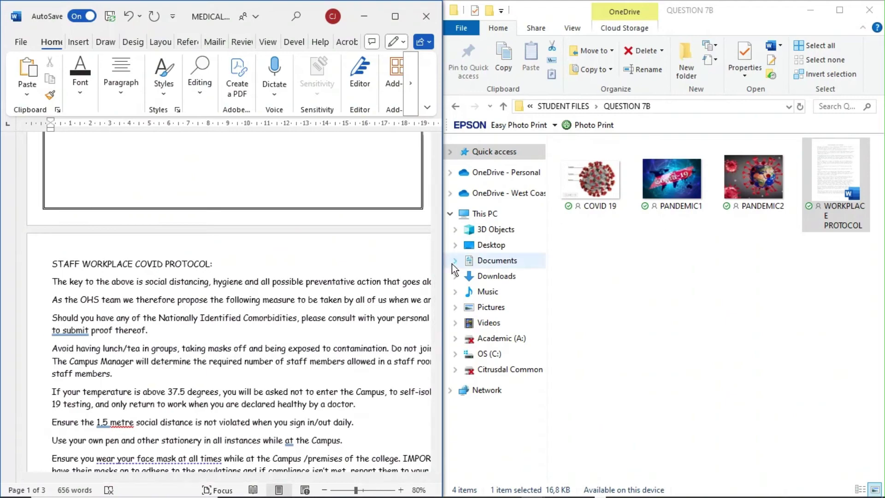
pyautogui.press('super+Right')
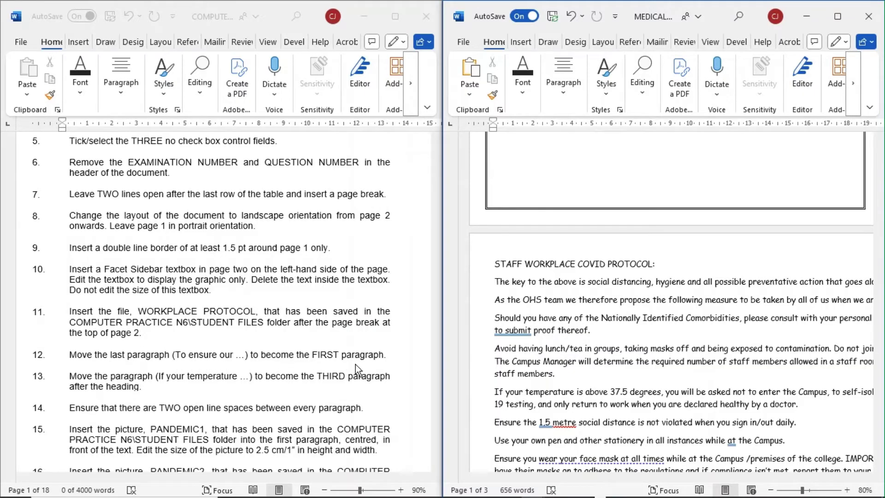
# - Remove the protocol's last paragraph, 'To ensure our personal safety…', from the end
pyautogui.scroll(-4, 355, 364)
pyautogui.scroll(-10, 561, 369)
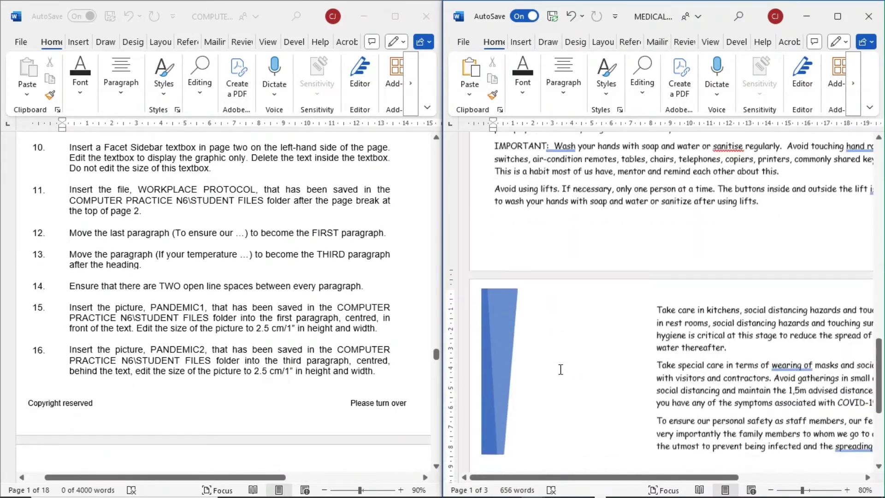
pyautogui.scroll(-4, 560, 370)
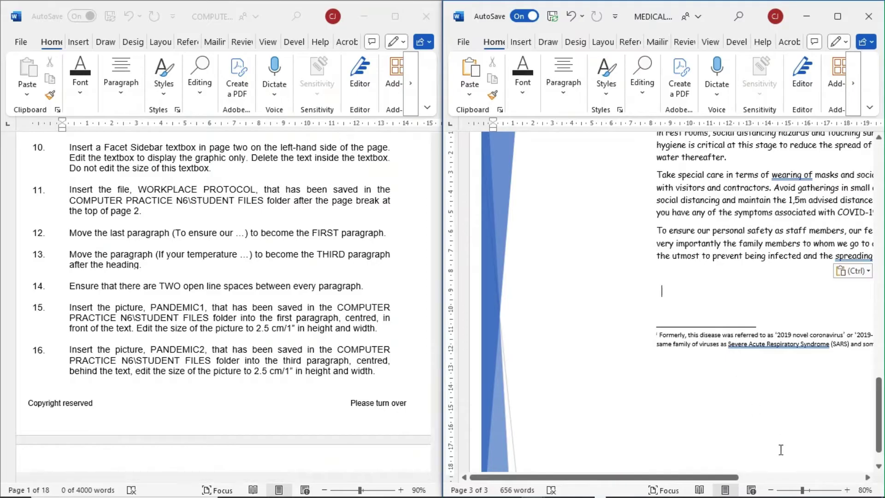
pyautogui.click(771, 490)
pyautogui.click(771, 490)
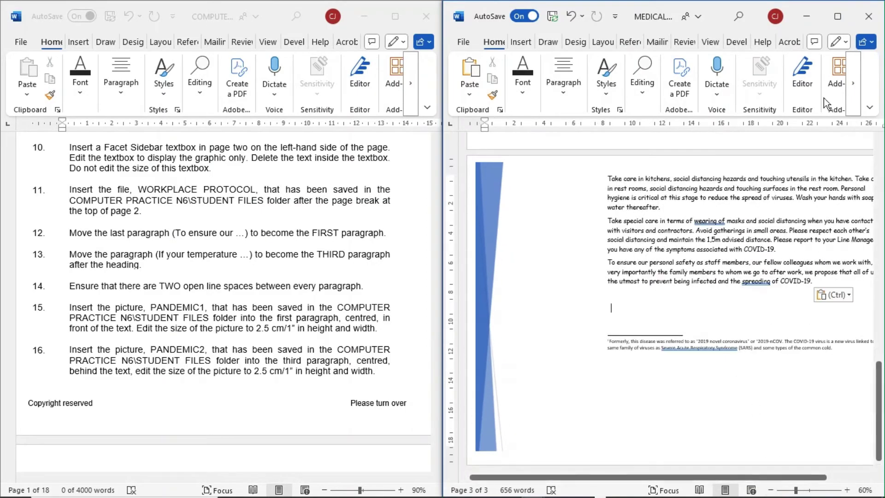
pyautogui.click(842, 14)
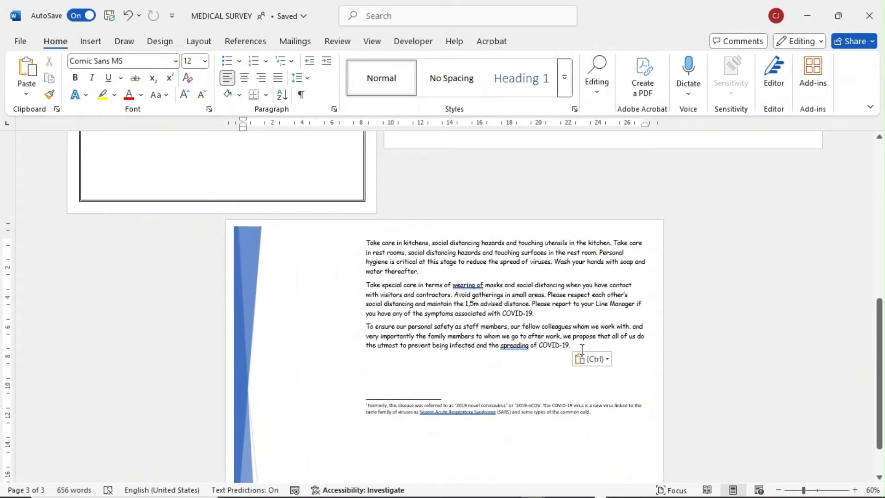
pyautogui.moveTo(574, 347); pyautogui.dragTo(366, 327)
pyautogui.hotkey('ctrl', 'c')
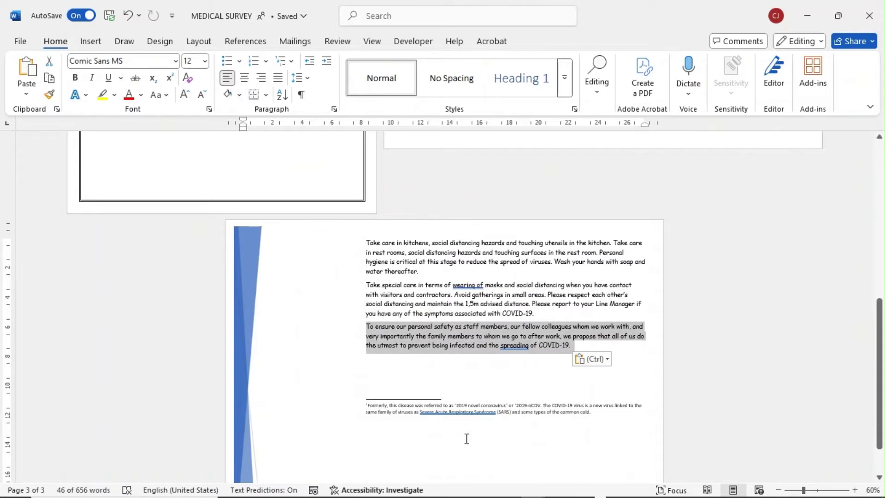
pyautogui.press('Delete')
# - Paste that paragraph directly under the heading, before 'The key to the above'
pyautogui.scroll(5, 466, 438)
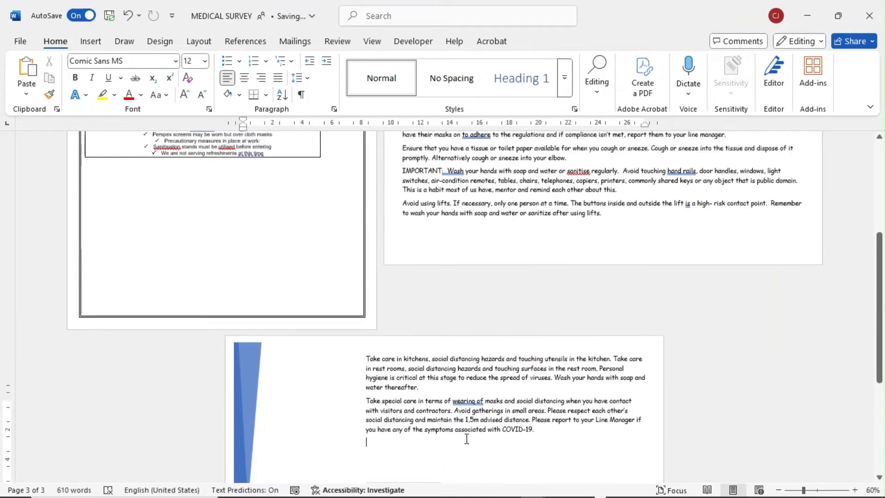
pyautogui.scroll(3, 465, 438)
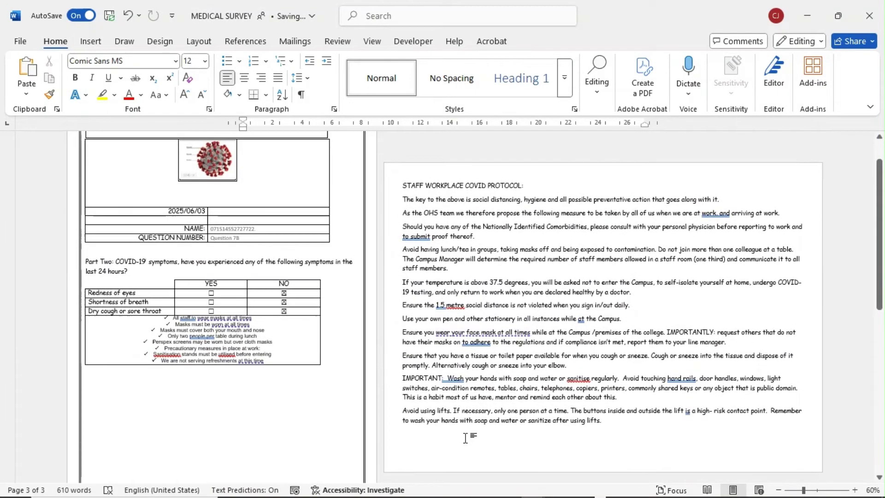
pyautogui.click(405, 201)
pyautogui.hotkey('ctrl', 'v')
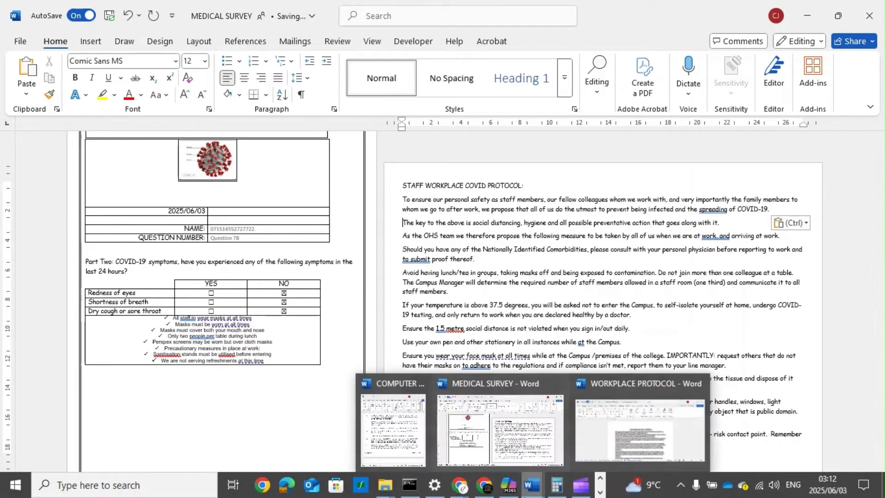
pyautogui.press('super+Right')
pyautogui.click(276, 381)
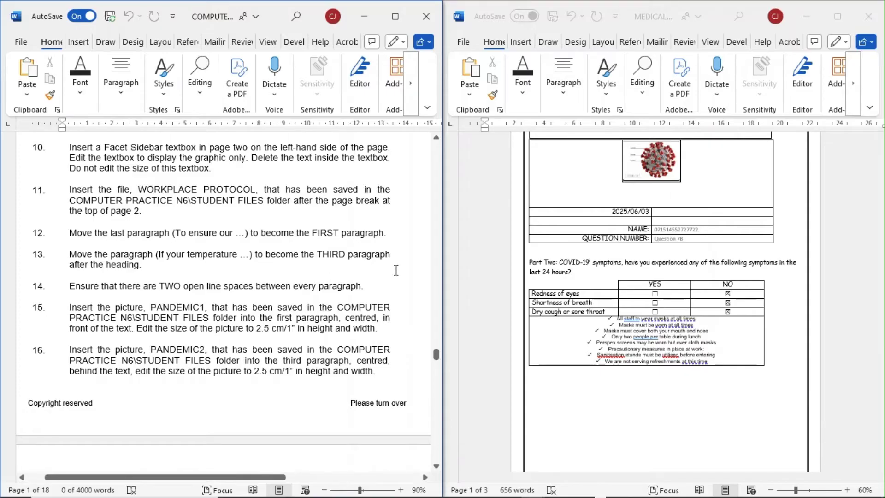
# - Cut the 'If your temperature…' paragraph out of the protocol text
pyautogui.scroll(-1, 593, 386)
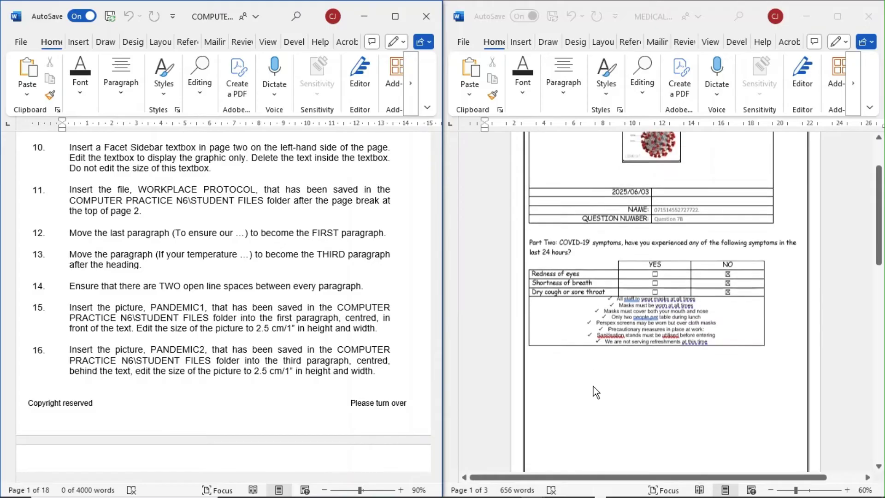
pyautogui.scroll(-5, 593, 386)
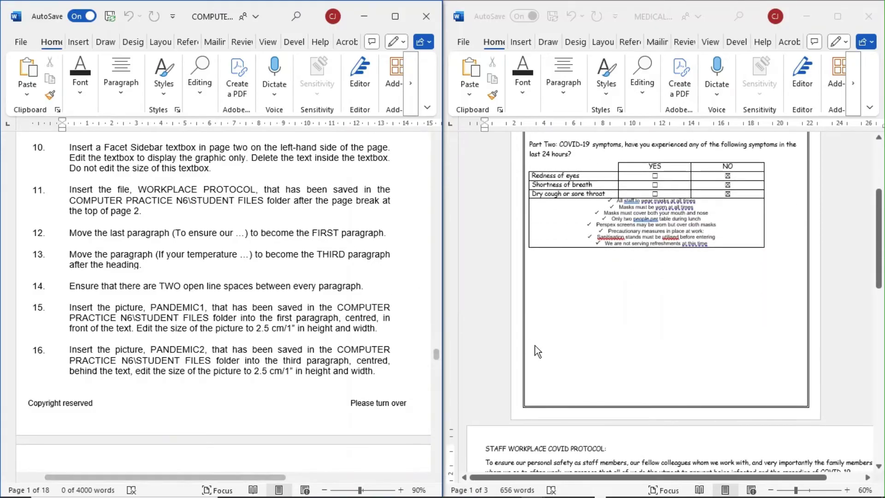
pyautogui.scroll(-9, 706, 370)
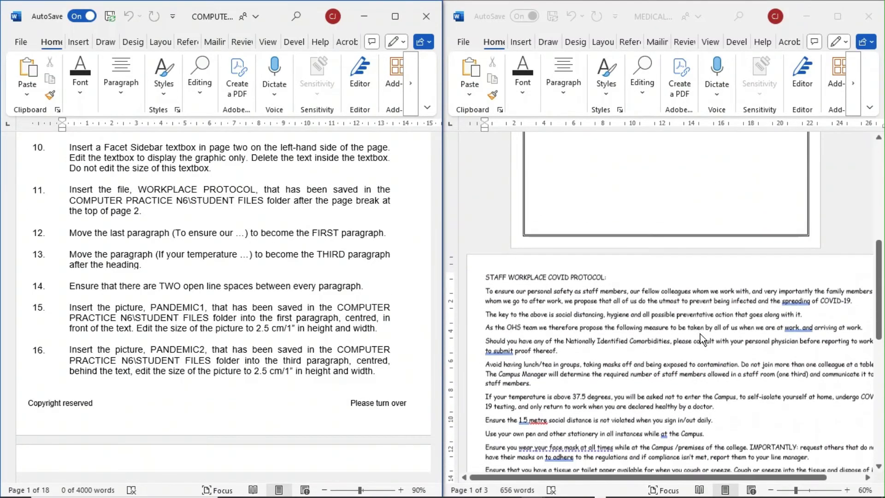
pyautogui.scroll(-5, 700, 334)
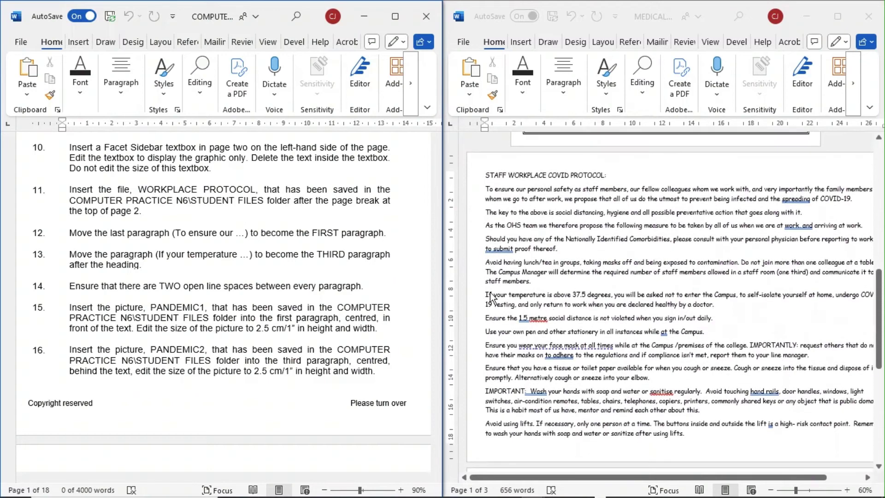
pyautogui.moveTo(490, 297); pyautogui.dragTo(721, 304)
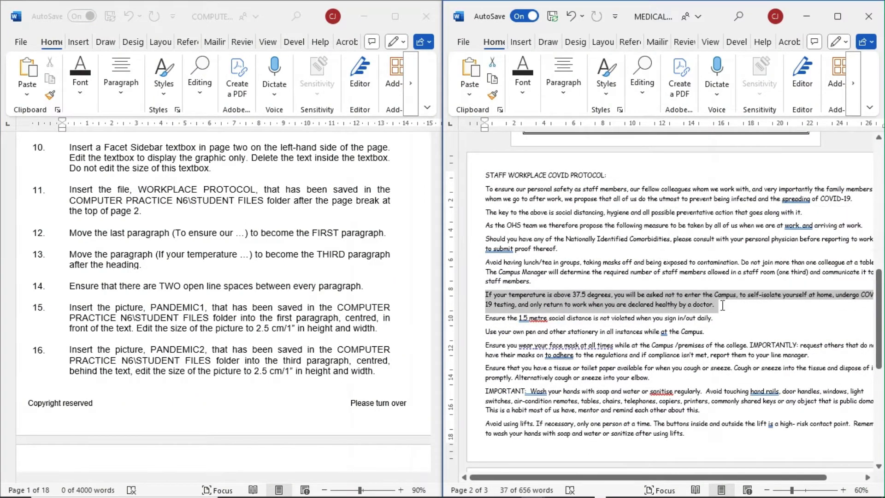
pyautogui.hotkey('ctrl', 'x')
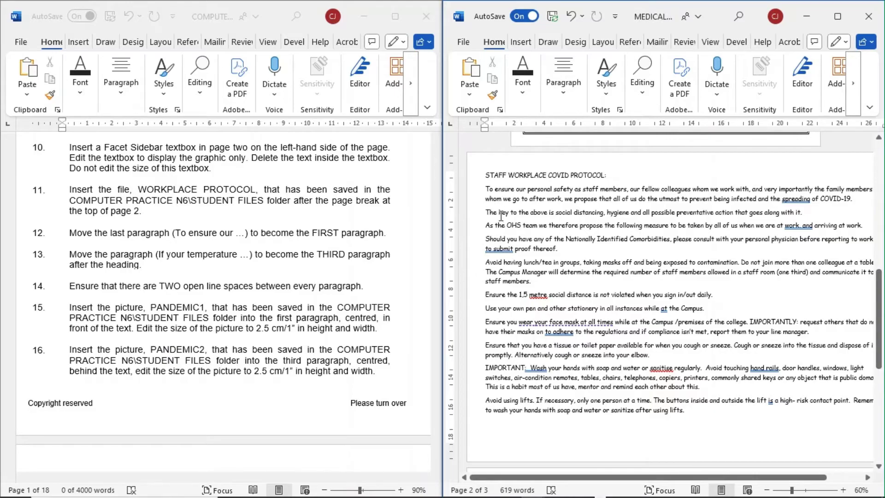
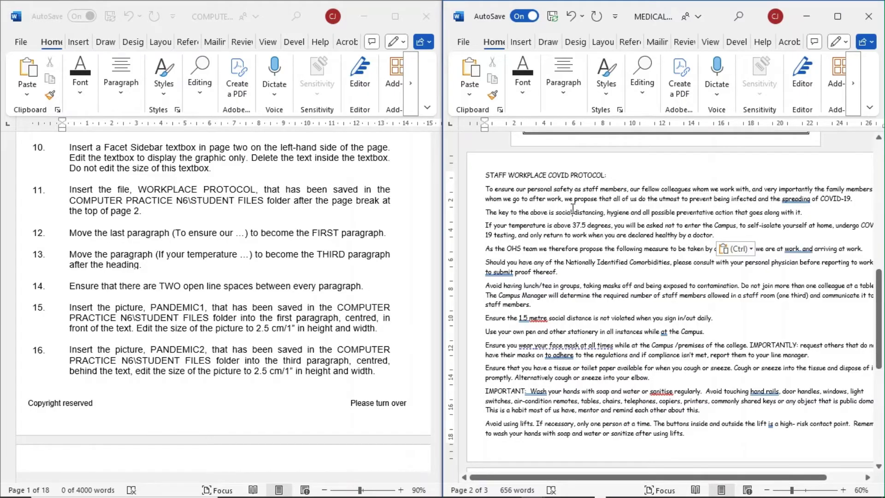
# - Place the cursor in the first protocol paragraph, now shown without any paragraph spacing
pyautogui.click(487, 207)
pyautogui.scroll(-2, 677, 309)
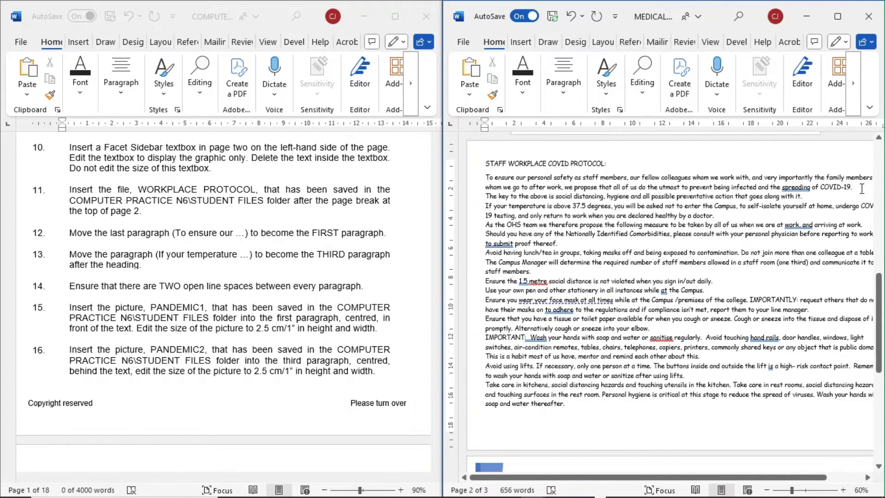
# - Insert blank lines after the first, 'The key to the above', temperature, proof thereof and staff members paragraphs
pyautogui.click(860, 188)
pyautogui.press('Return')
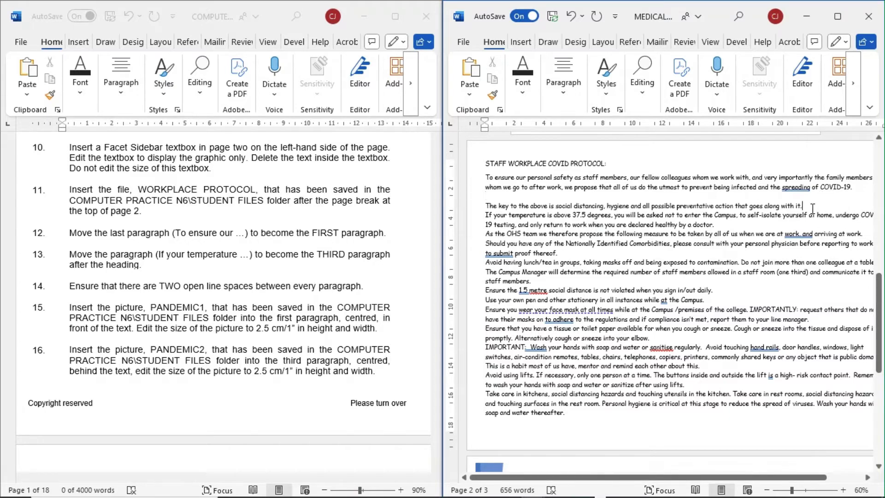
pyautogui.click(812, 209)
pyautogui.press('Return')
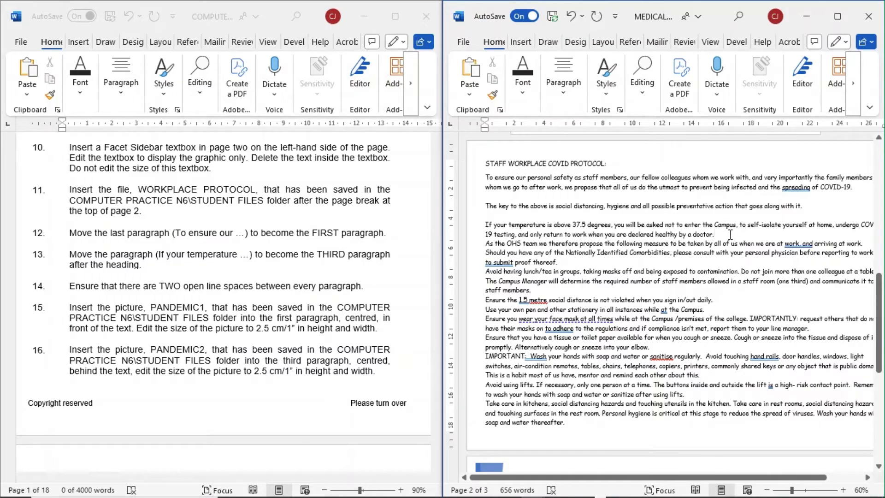
pyautogui.press('Return')
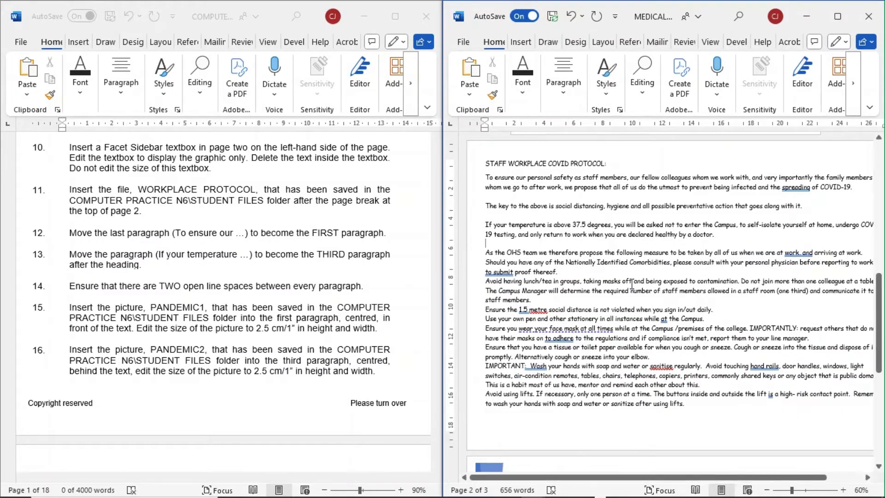
pyautogui.click(568, 273)
pyautogui.press('Return')
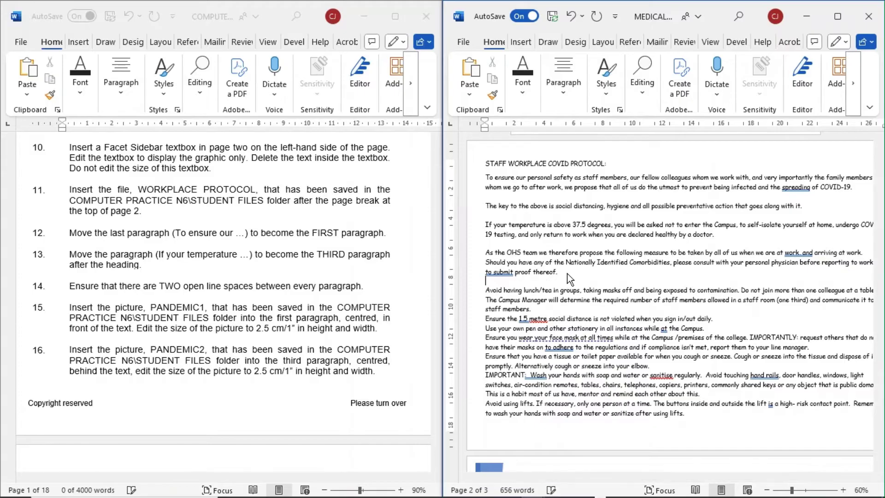
pyautogui.click(544, 310)
pyautogui.press('Return')
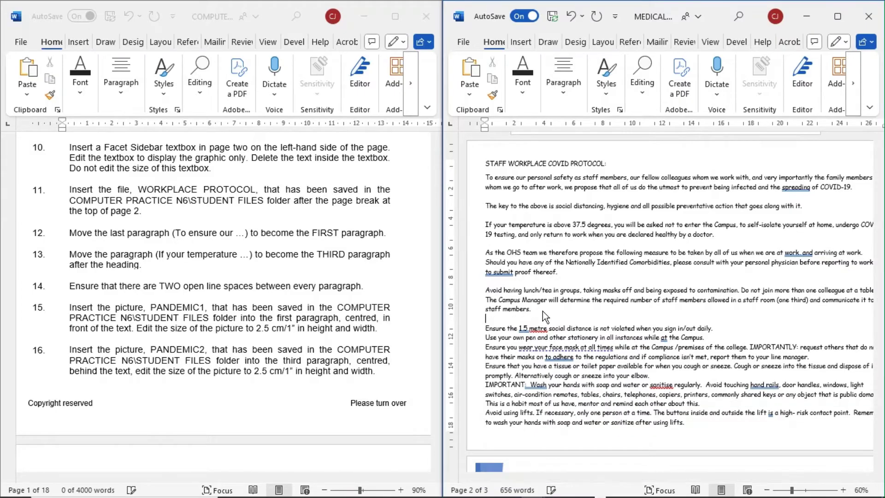
pyautogui.scroll(-3, 544, 313)
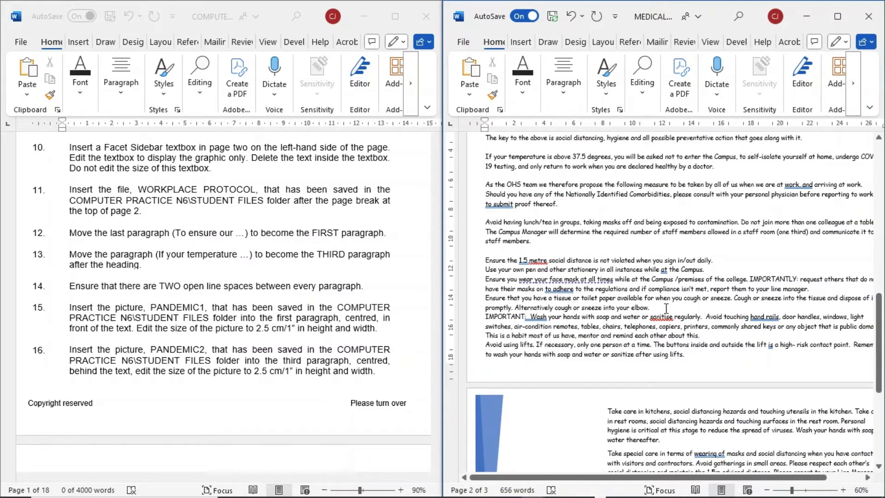
# - Undo those blank lines to restore the original paragraph layout
pyautogui.hotkey('ctrl', 'z')
pyautogui.hotkey('ctrl', 'z')
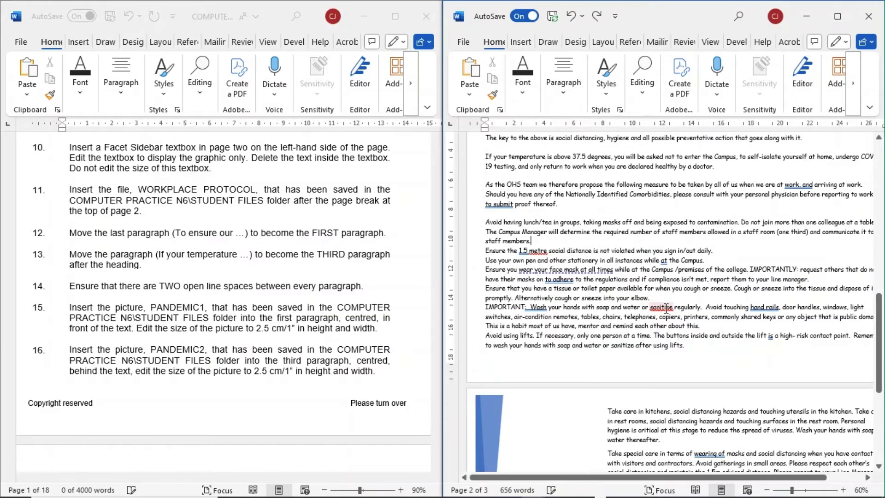
pyautogui.hotkey('ctrl', 'z')
pyautogui.hotkey('ctrl', 'z')
pyautogui.hotkey('ctrl', 'z')
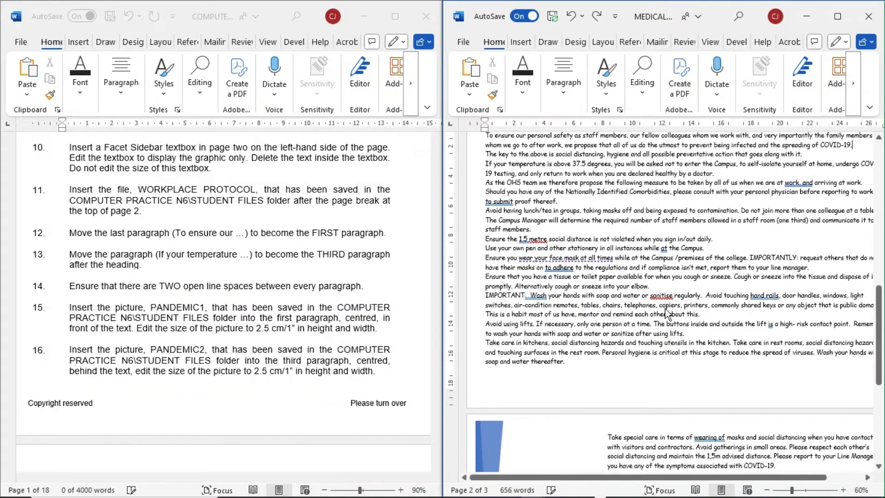
pyautogui.hotkey('ctrl', 'z')
pyautogui.scroll(1, 732, 262)
pyautogui.scroll(1, 732, 261)
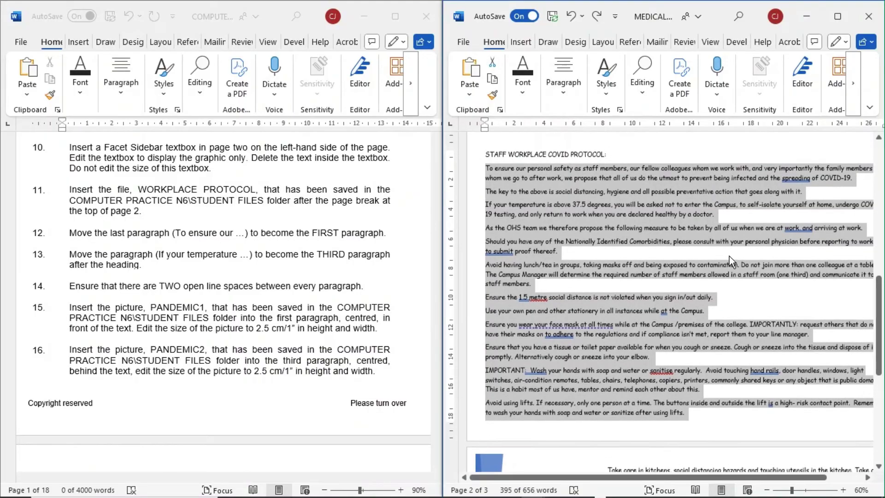
# - Add empty lines after the first, 'The key to the above', temperature, OHS team, proof thereof and staff members paragraphs
pyautogui.click(779, 227)
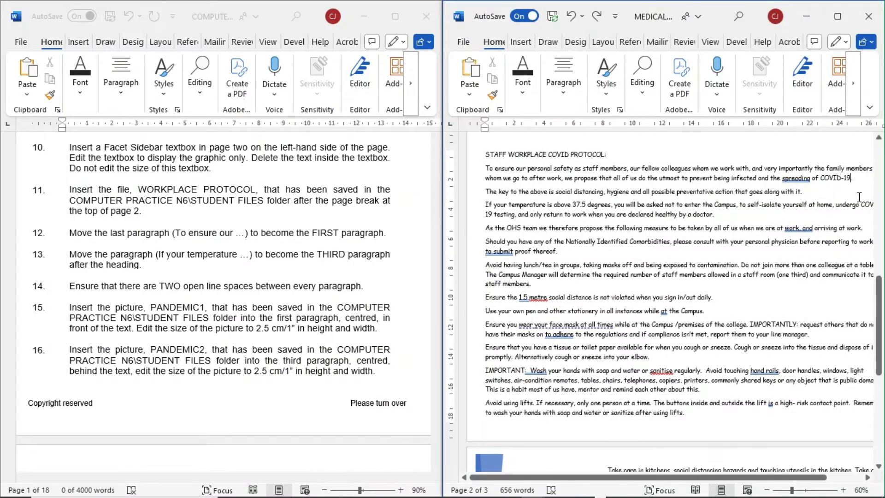
pyautogui.hotkey('ctrl', 'y')
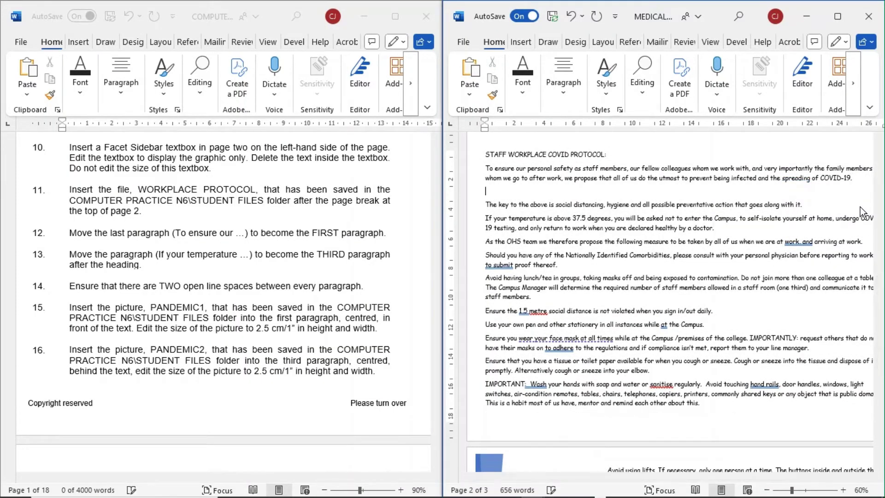
pyautogui.press('Return')
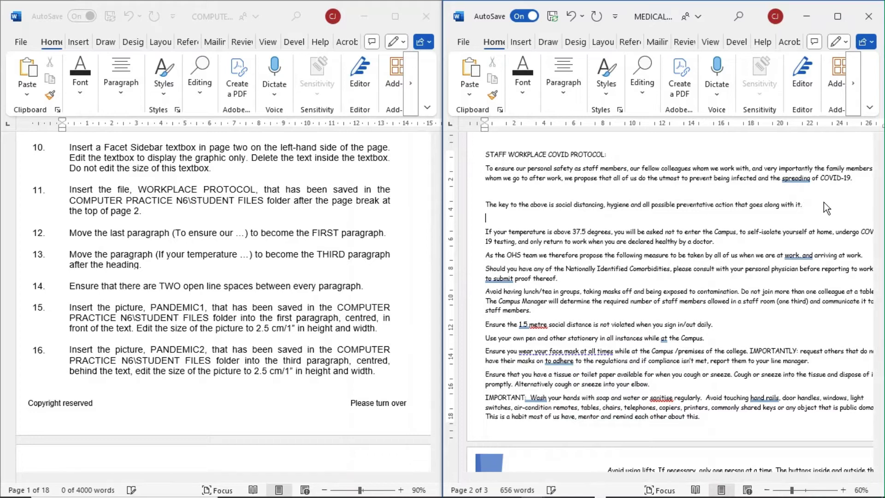
pyautogui.press('Return')
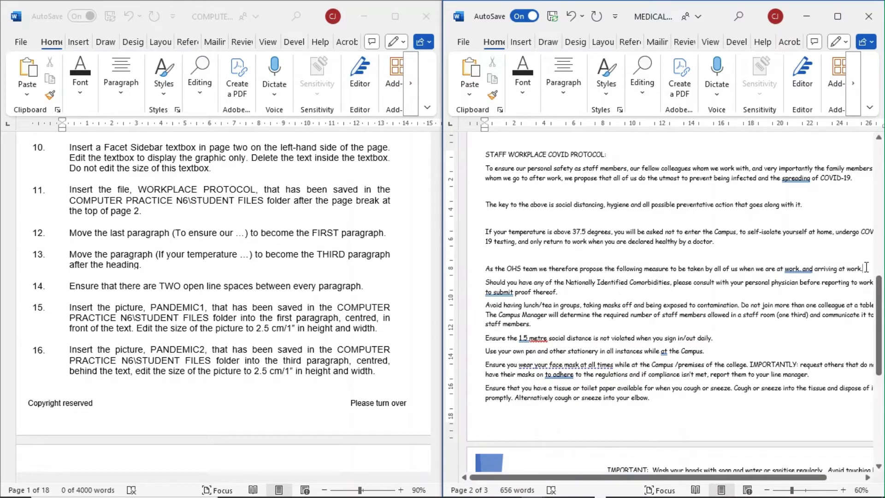
pyautogui.press('Return')
pyautogui.scroll(-1, 630, 300)
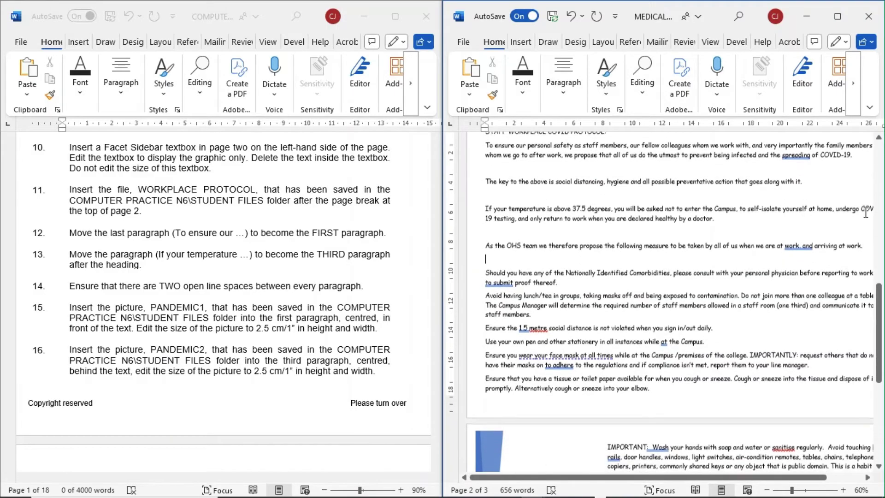
pyautogui.click(597, 283)
pyautogui.press('Return')
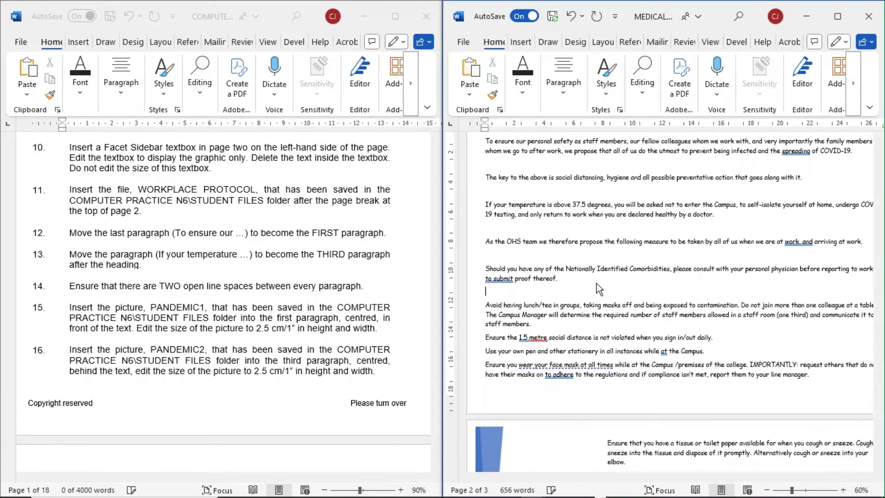
pyautogui.scroll(-1, 576, 288)
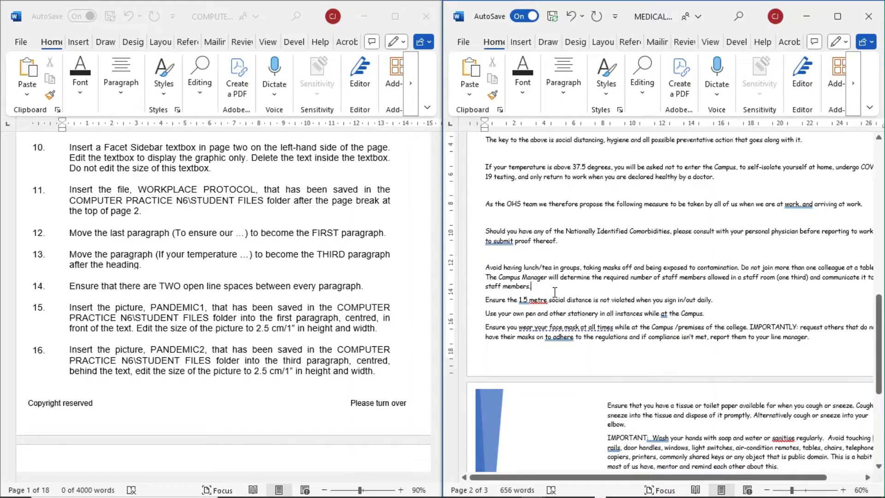
pyautogui.press('Return')
pyautogui.scroll(-2, 737, 272)
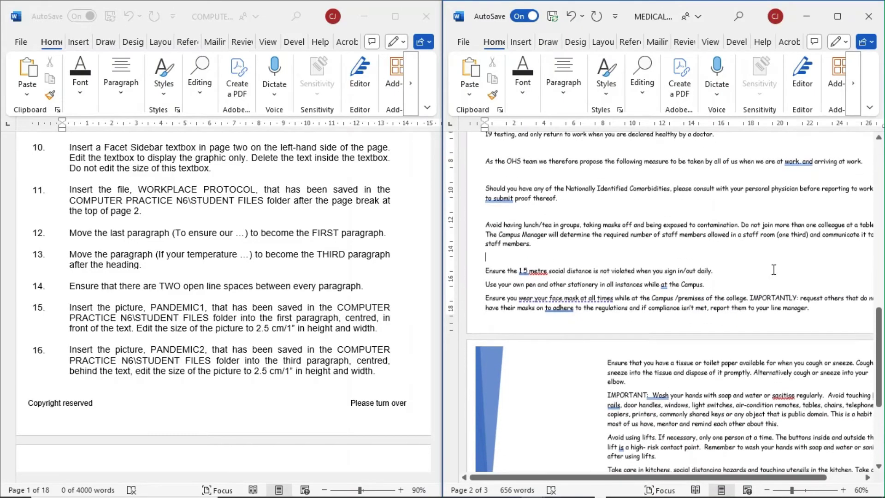
# - Add empty lines after the 1.5 metre, stationery, face mask, tissue, IMPORTANT, lifts and kitchens paragraphs
pyautogui.click(737, 272)
pyautogui.press('Return')
pyautogui.scroll(-2, 735, 272)
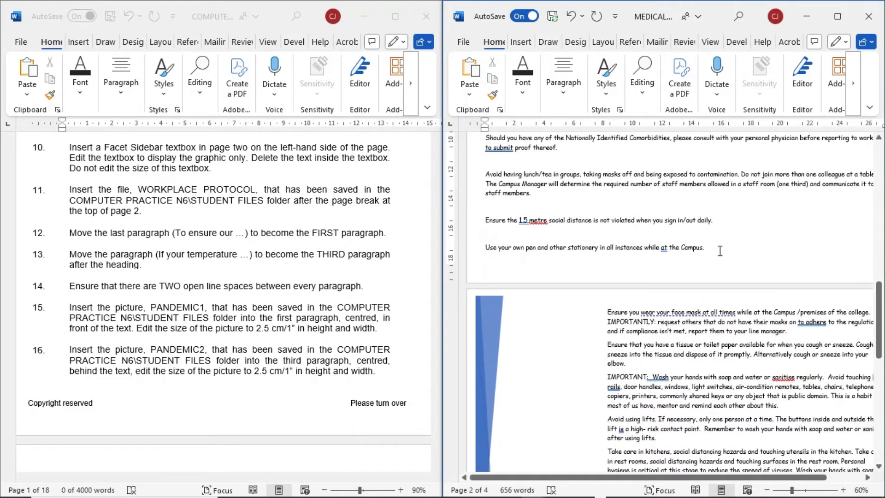
pyautogui.press('Return')
pyautogui.scroll(-2, 719, 251)
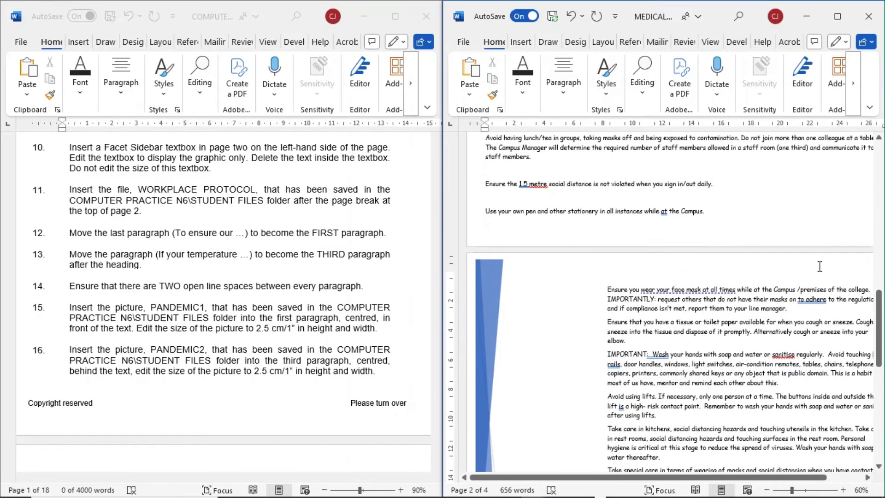
pyautogui.press('Return')
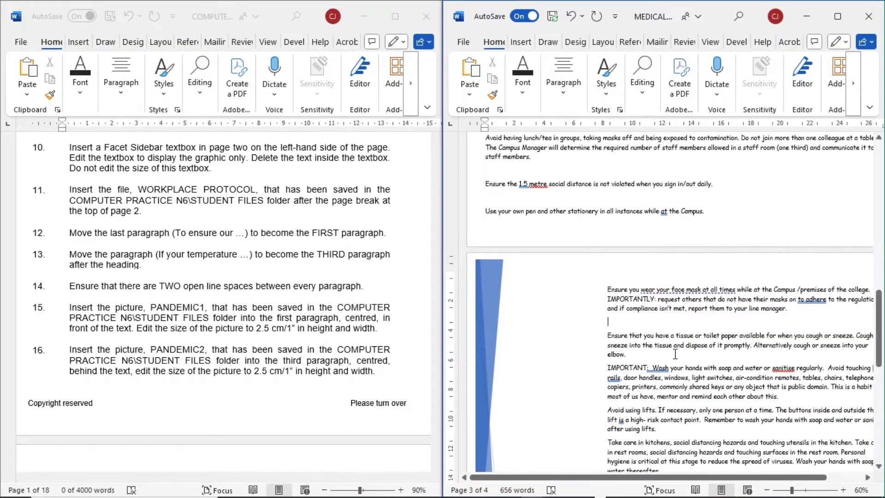
pyautogui.press('Return')
pyautogui.scroll(-3, 666, 358)
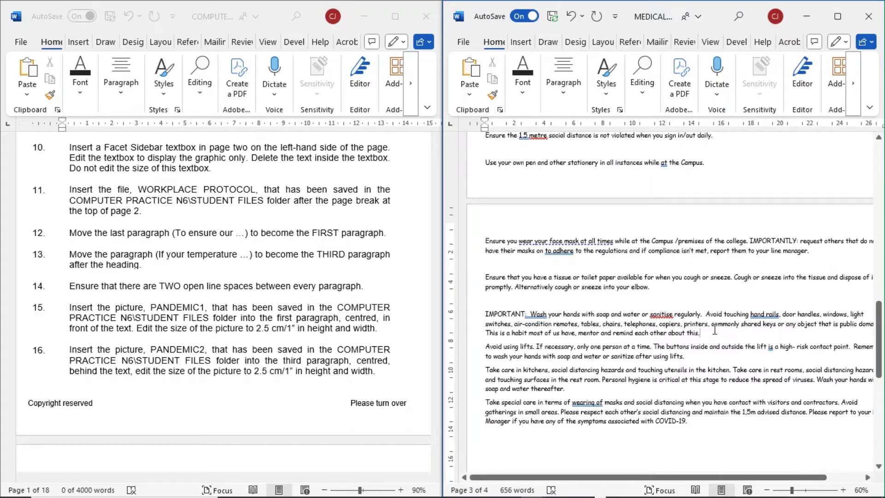
pyautogui.press('Return')
pyautogui.click(693, 374)
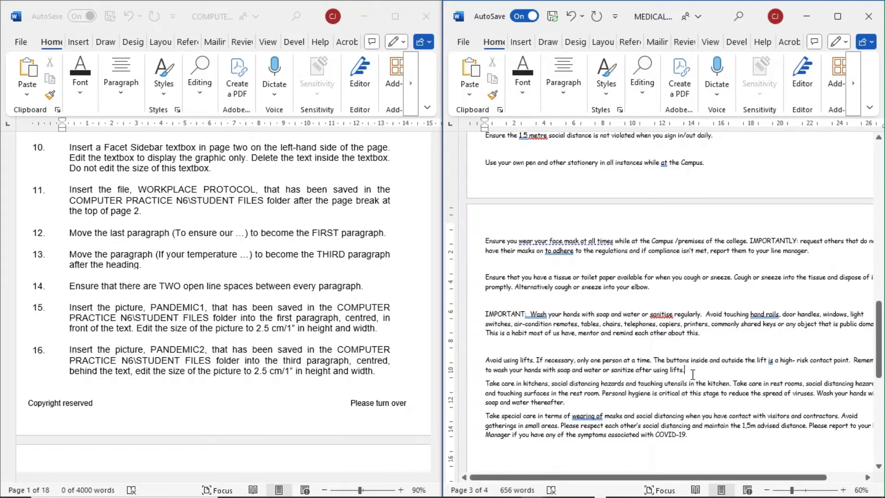
pyautogui.press('Return')
pyautogui.click(585, 423)
pyautogui.press('Return')
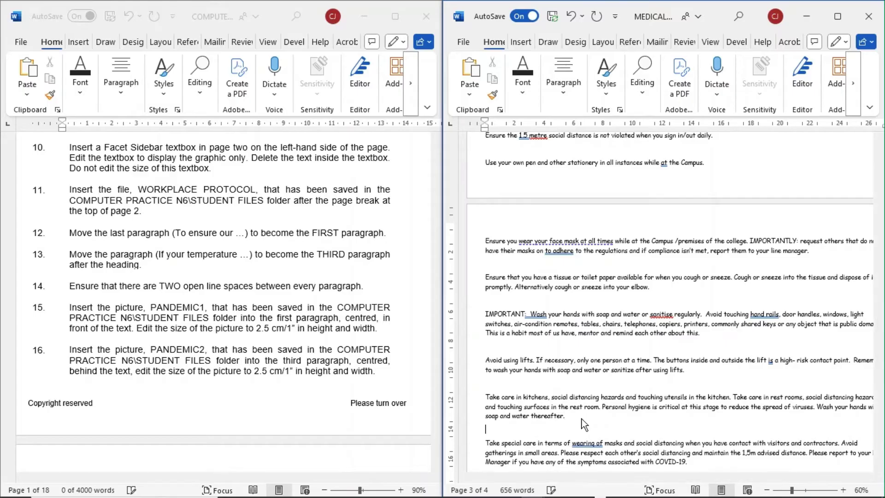
pyautogui.scroll(-3, 585, 424)
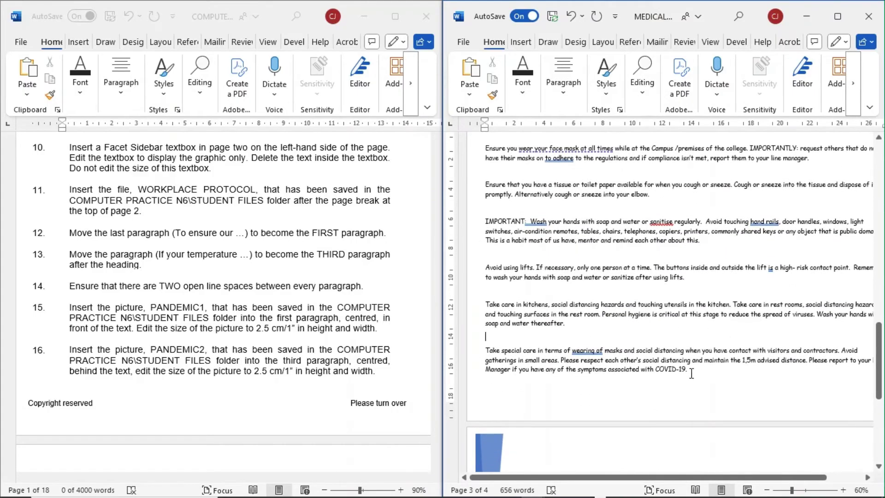
pyautogui.scroll(-4, 689, 375)
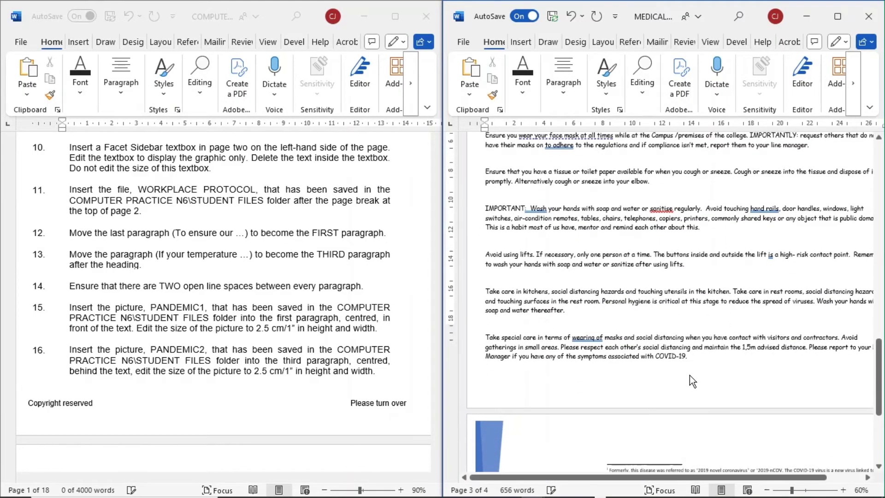
# - Select the protocol text and give it single line spacing with 0 pt after paragraphs in the Paragraph dialog
pyautogui.scroll(1, 689, 376)
pyautogui.moveTo(694, 289); pyautogui.dragTo(484, 261)
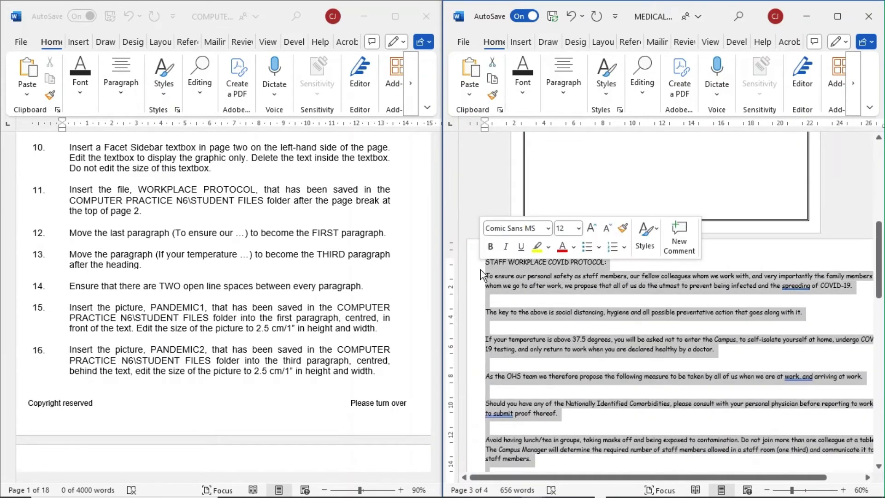
pyautogui.click(560, 103)
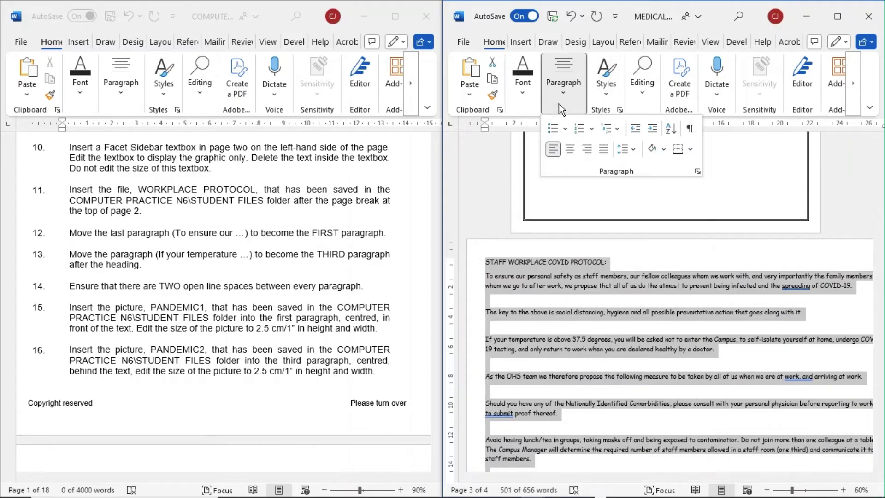
pyautogui.click(697, 169)
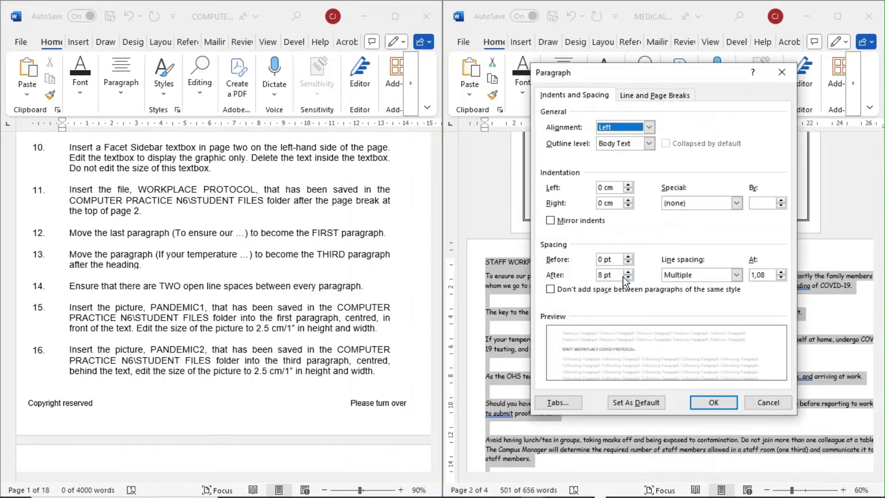
pyautogui.click(628, 277)
pyautogui.click(628, 276)
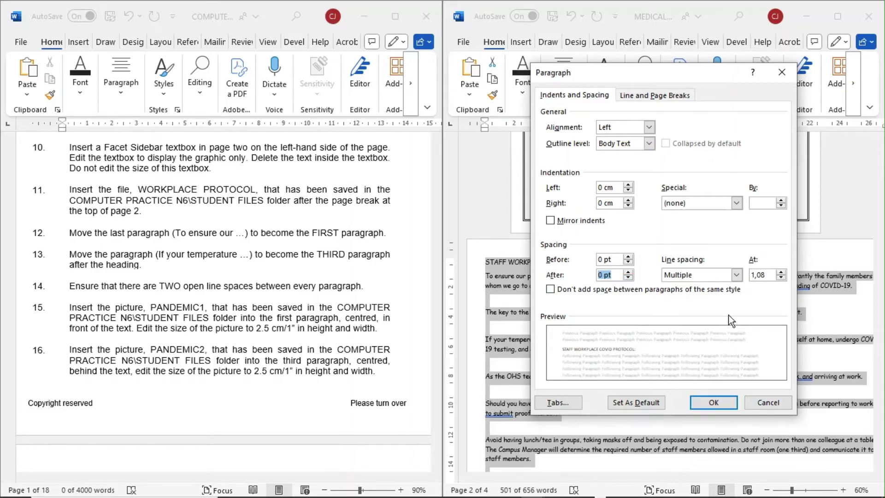
pyautogui.click(737, 275)
pyautogui.click(709, 287)
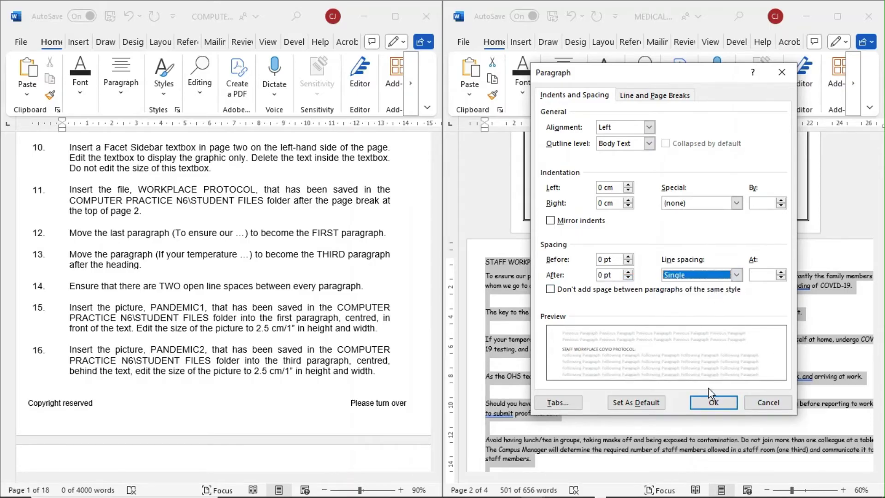
pyautogui.click(708, 408)
pyautogui.scroll(-8, 742, 375)
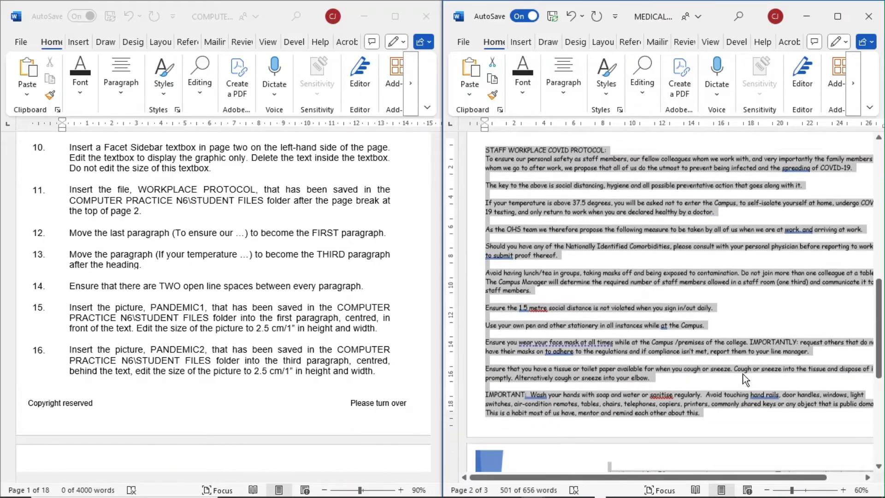
# - Insert a blank line after the STAFF WORKPLACE COVID PROTOCOL: heading, then place the cursor in the first paragraph
pyautogui.scroll(-3, 743, 374)
pyautogui.click(733, 339)
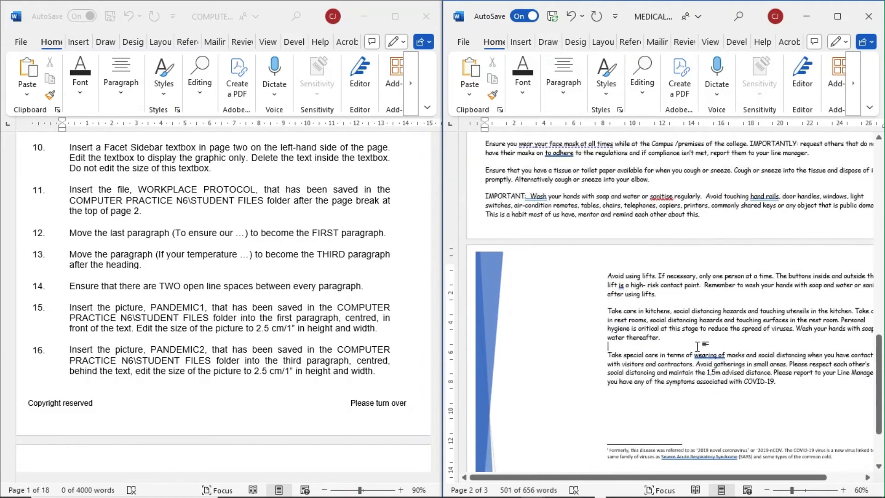
pyautogui.scroll(8, 732, 339)
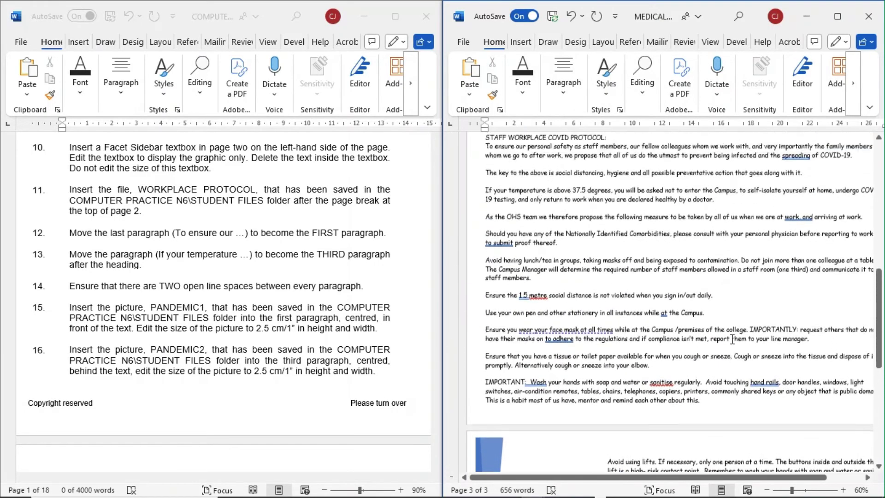
pyautogui.click(615, 213)
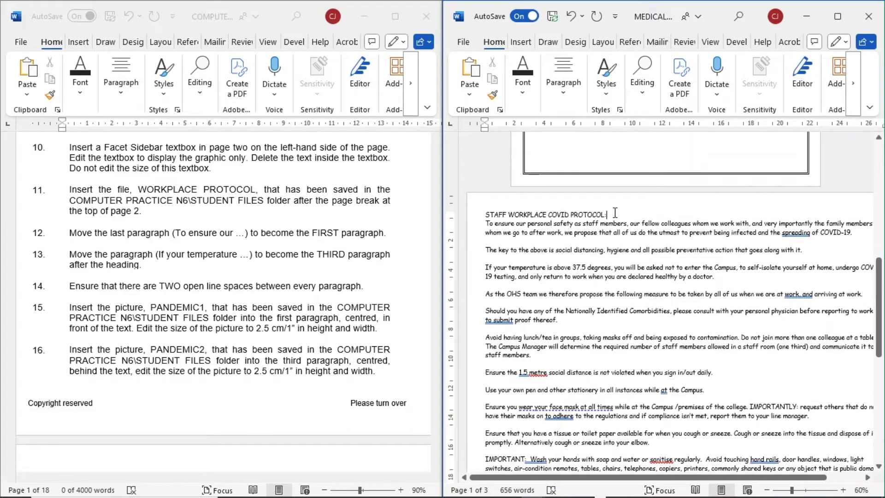
pyautogui.press('Return')
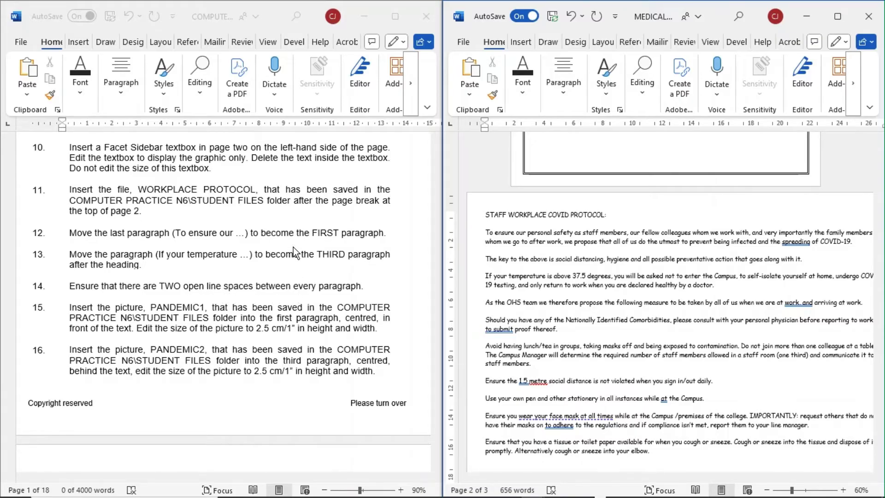
pyautogui.scroll(-3, 293, 247)
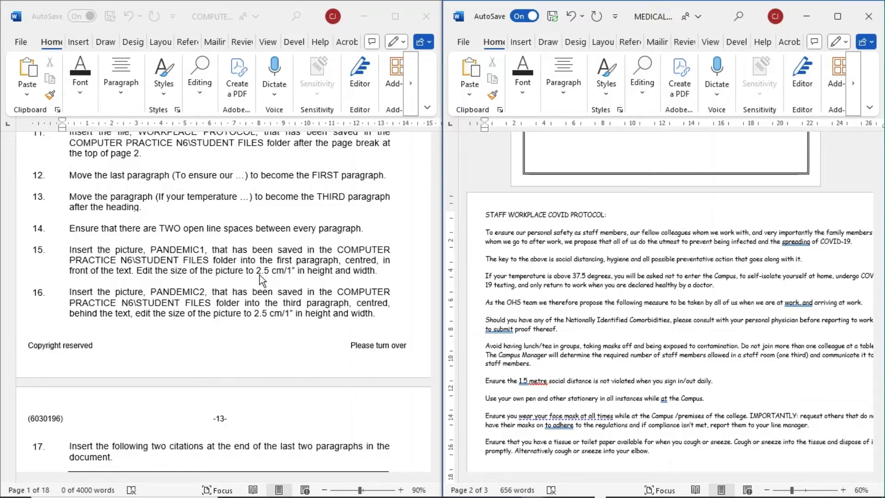
pyautogui.click(654, 241)
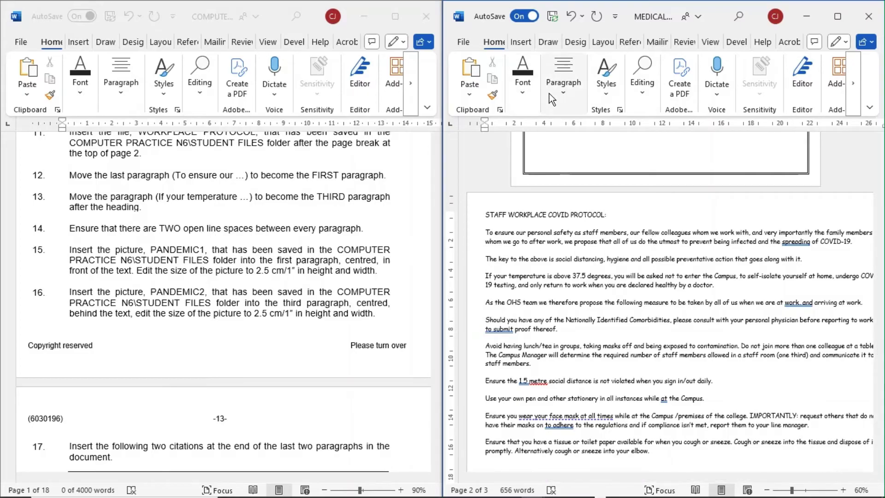
# - Maximize the window, insert PANDEMIC1 from this device, set it In Front of Text and drag it up
pyautogui.click(837, 16)
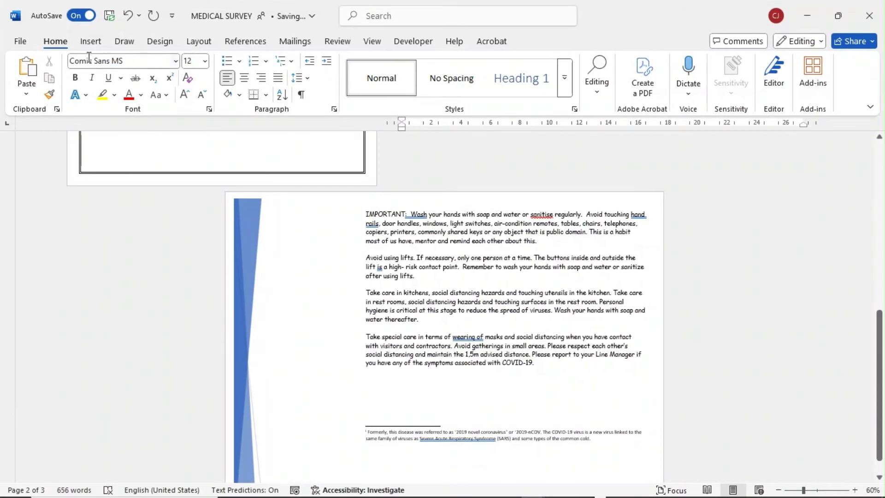
pyautogui.click(90, 43)
pyautogui.click(143, 105)
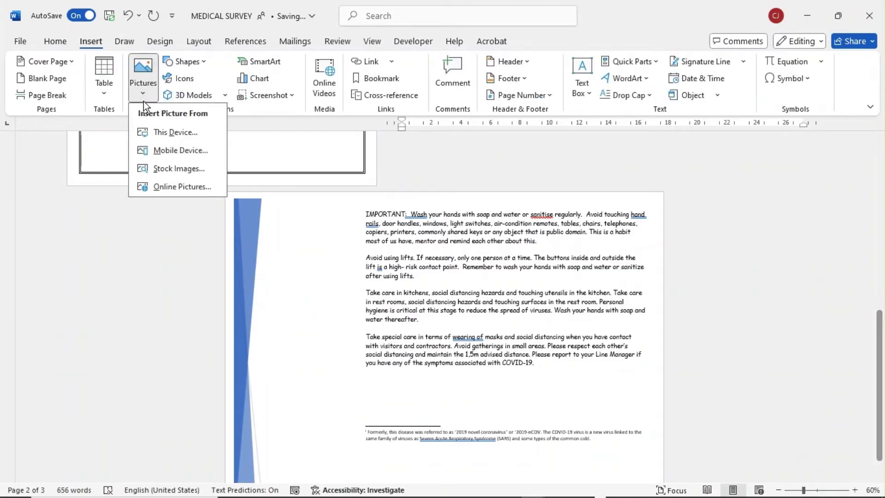
pyautogui.click(154, 131)
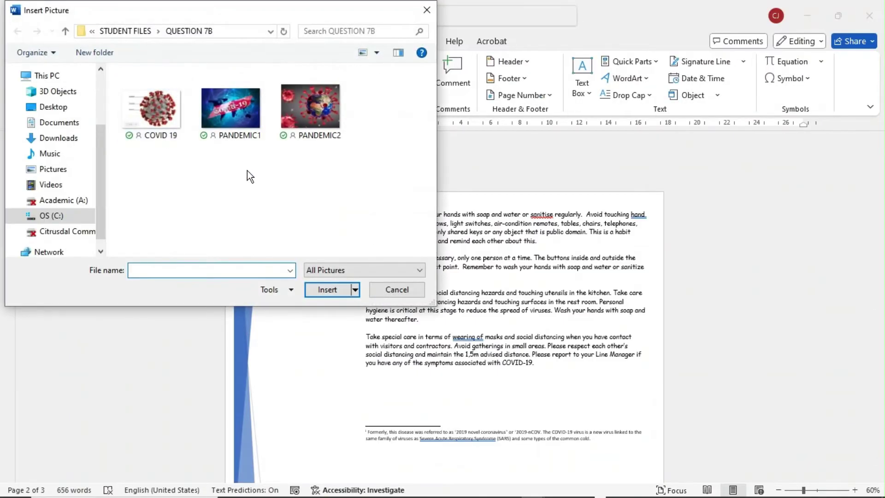
pyautogui.click(240, 123)
pyautogui.click(319, 289)
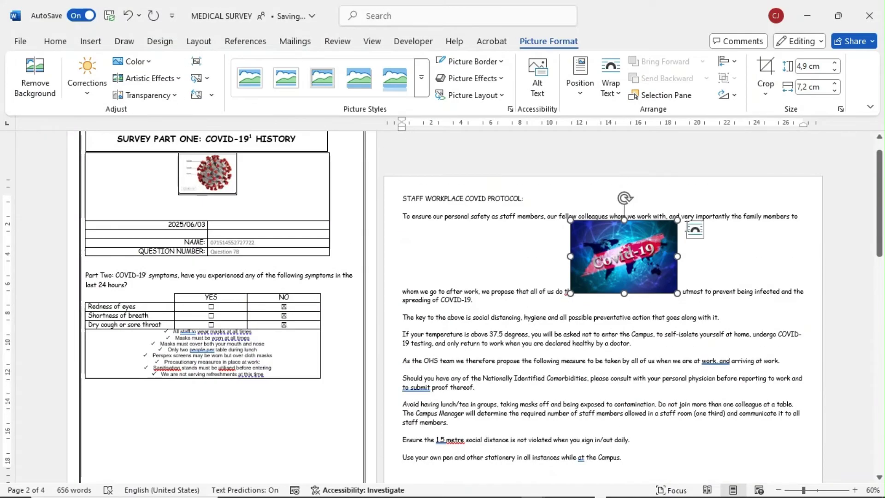
pyautogui.click(694, 229)
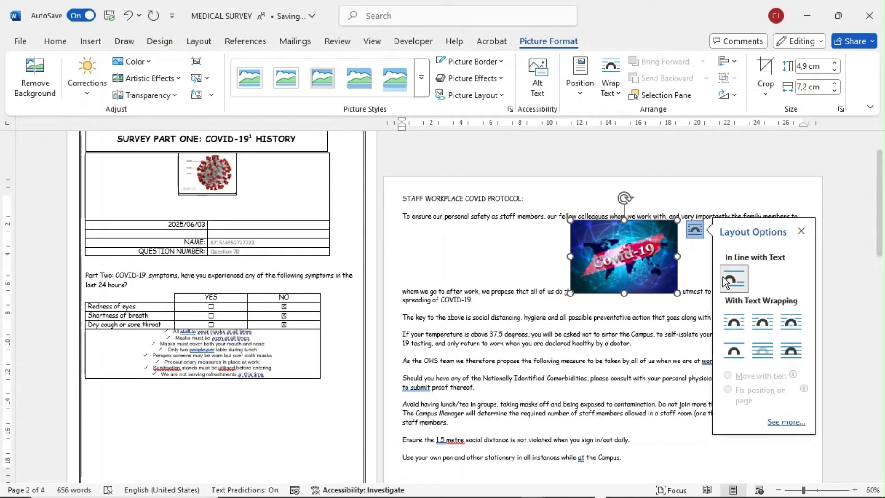
pyautogui.click(784, 349)
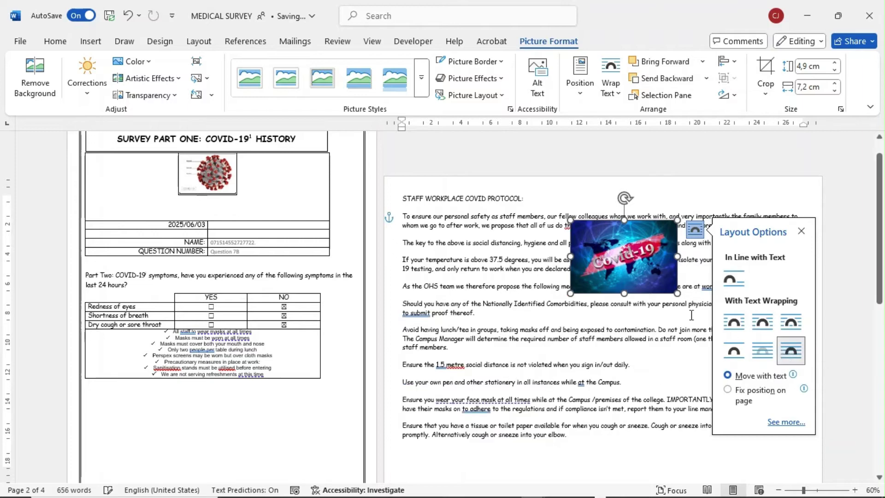
pyautogui.moveTo(636, 278); pyautogui.dragTo(605, 240)
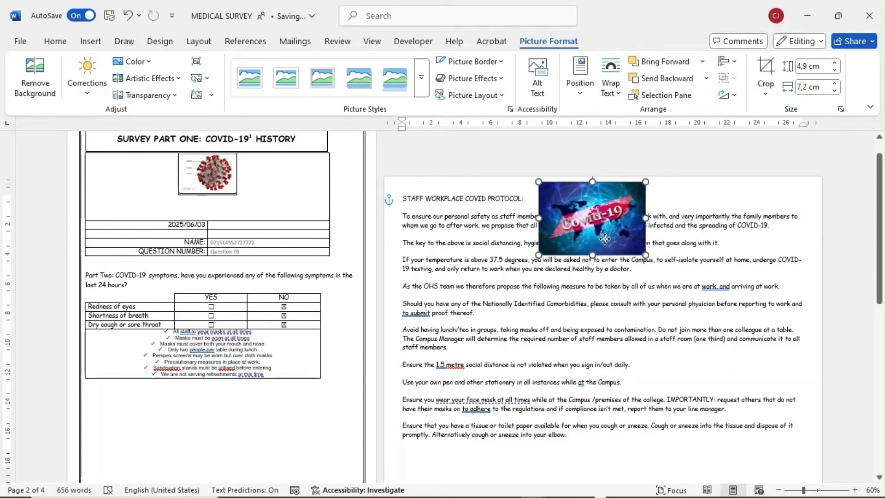
# - Open the picture's Size settings, untick Lock aspect ratio, cancel, and snap the window beside the instructions
pyautogui.click(841, 109)
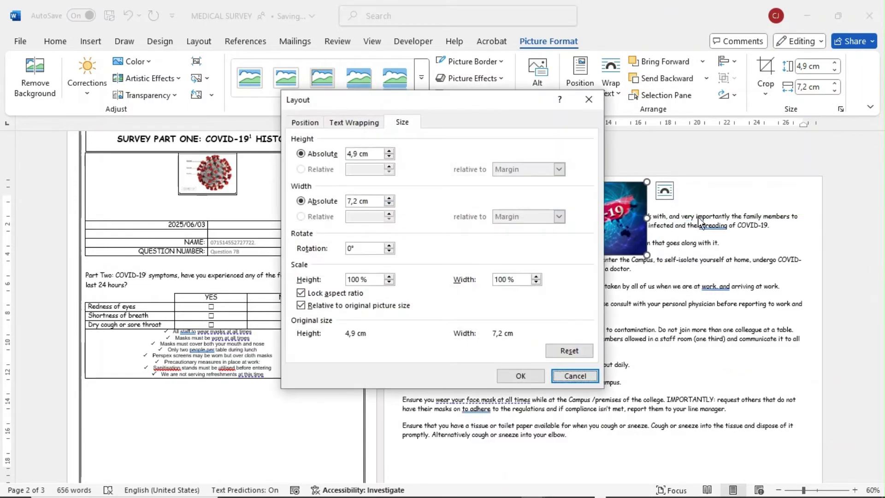
pyautogui.click(302, 305)
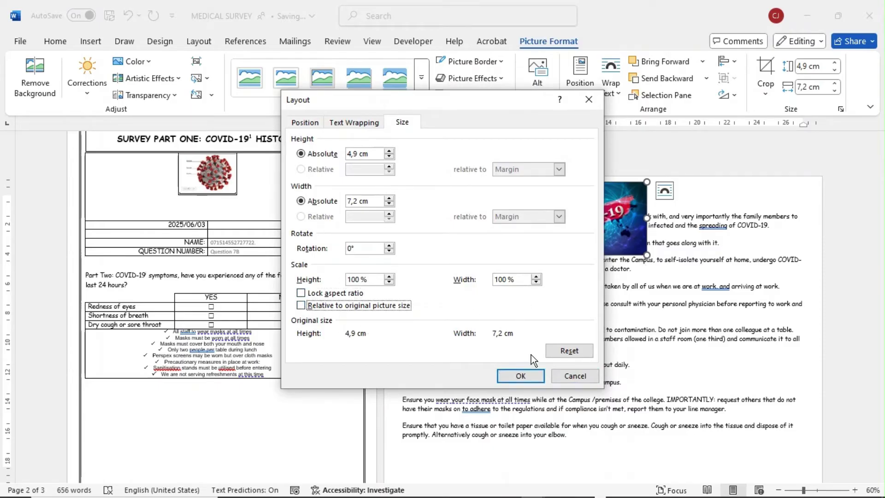
pyautogui.click(562, 376)
pyautogui.press('super+Right')
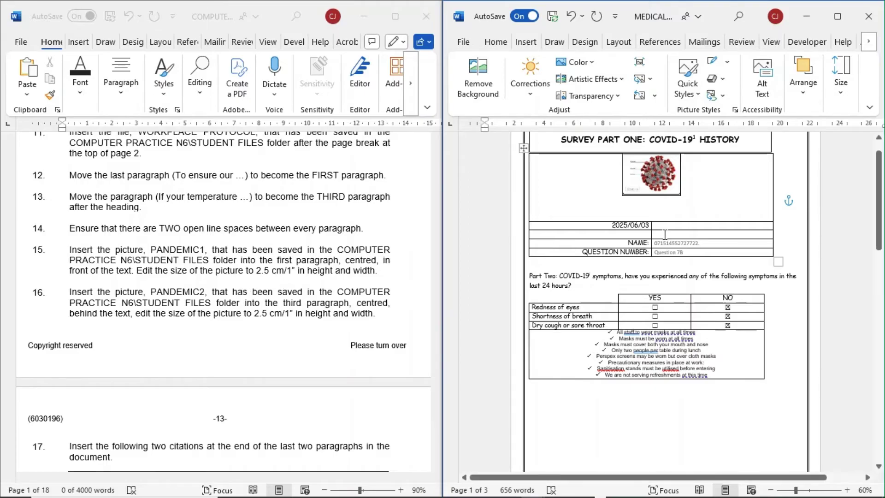
# - Unlock aspect ratio and relative sizing, then set PANDEMIC1's height and width to 2,5 cm
pyautogui.click(837, 16)
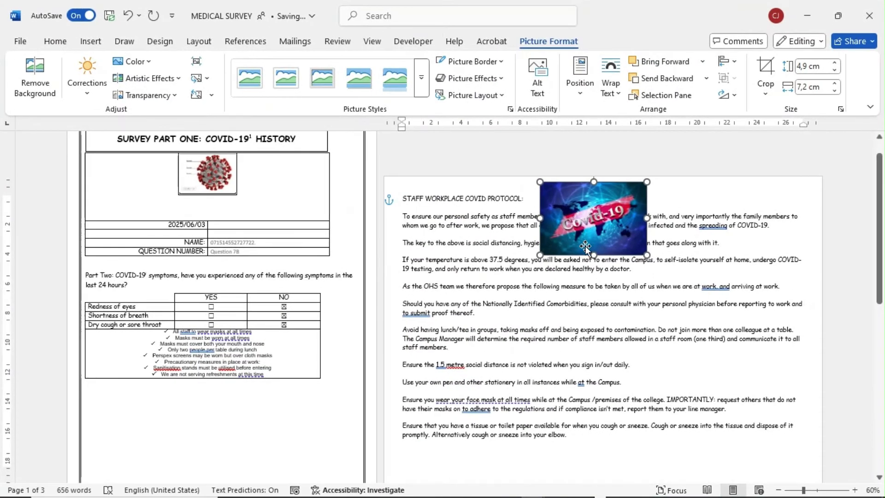
pyautogui.click(841, 109)
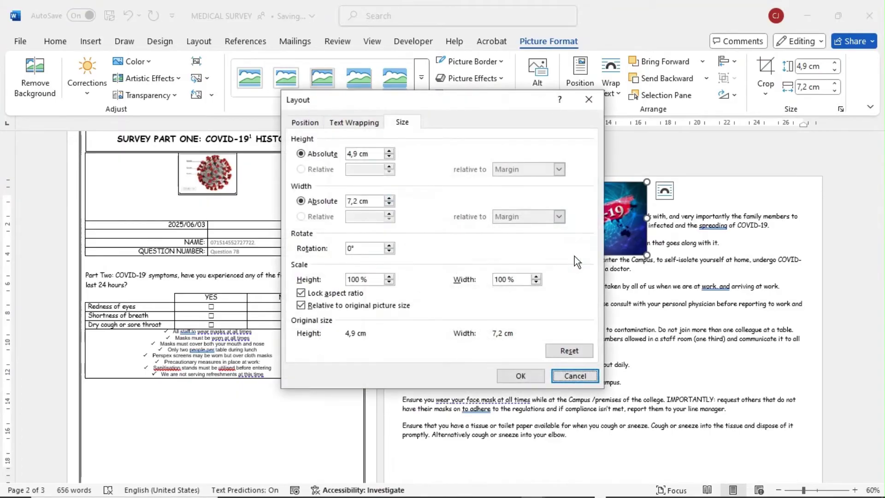
pyautogui.click(318, 296)
pyautogui.click(299, 307)
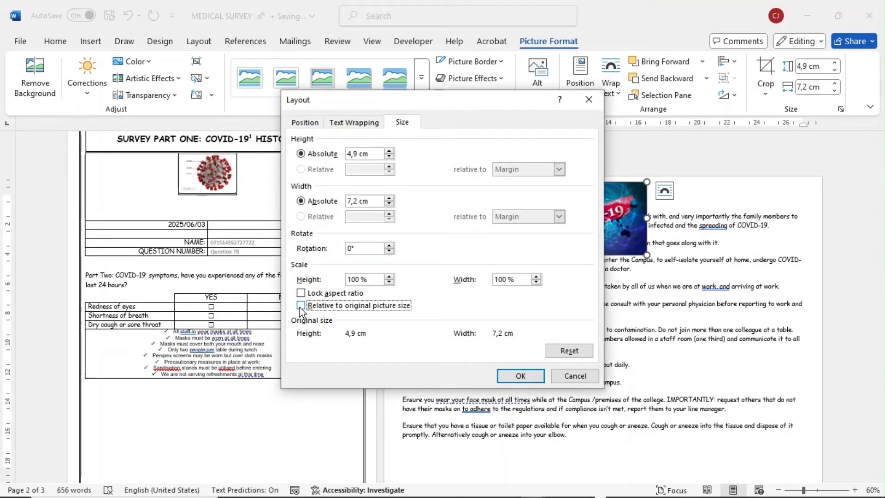
pyautogui.click(389, 158)
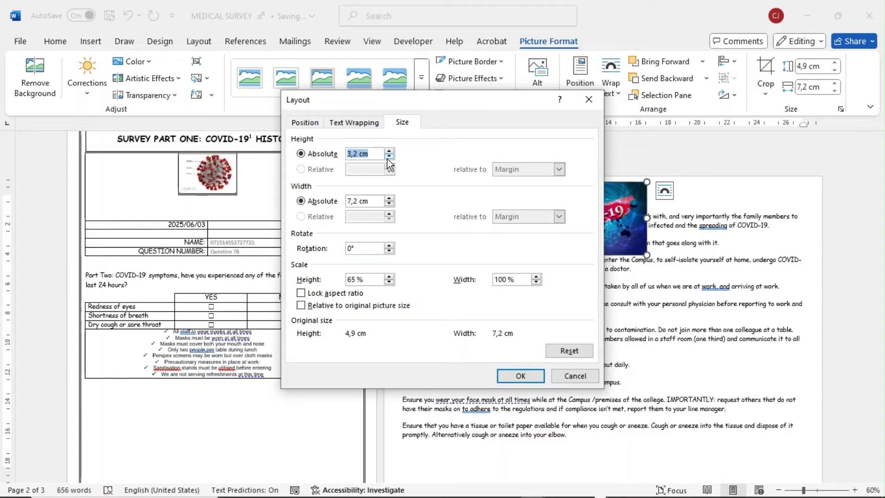
pyautogui.click(389, 158)
pyautogui.click(389, 158)
pyautogui.click(389, 204)
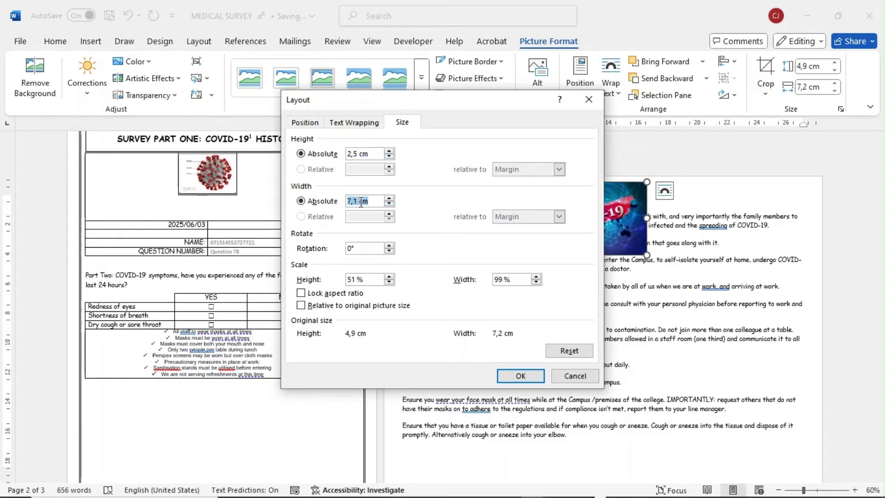
pyautogui.write('2,5')
pyautogui.click(521, 376)
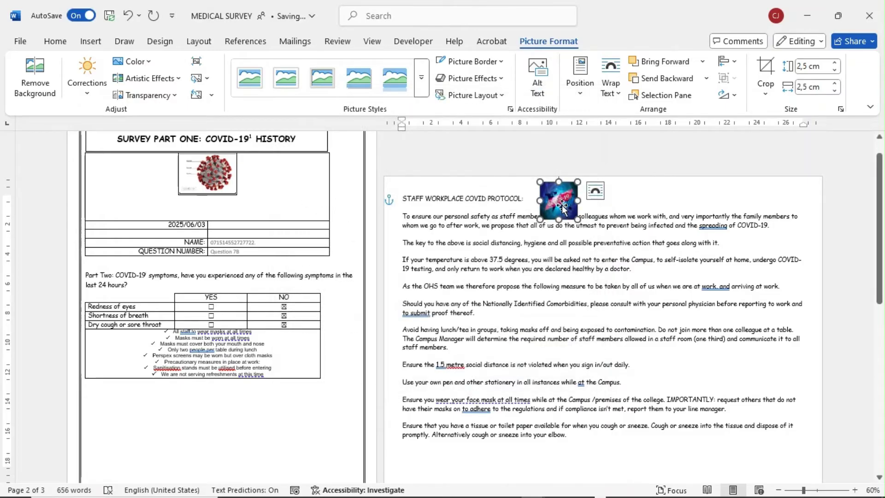
# - Centre the small picture over the first paragraph, keep In Front of Text, and snap the window right
pyautogui.moveTo(561, 210); pyautogui.dragTo(597, 233)
pyautogui.click(632, 206)
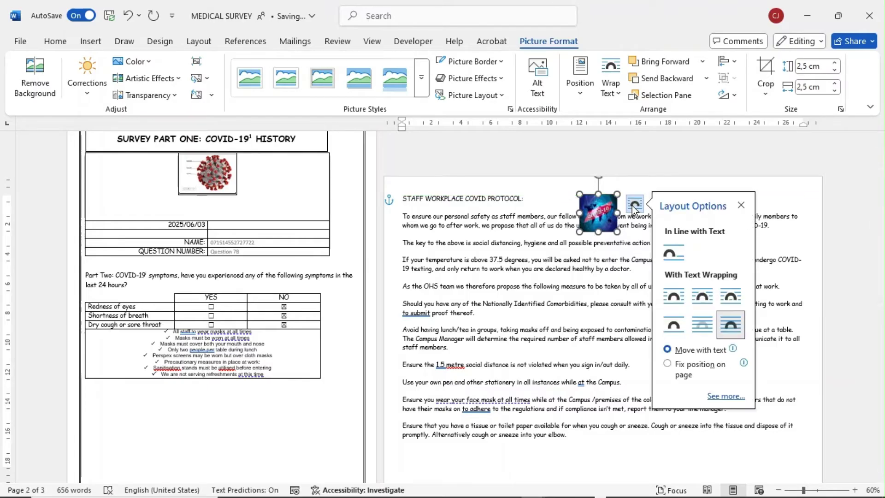
pyautogui.click(733, 323)
pyautogui.moveTo(600, 216); pyautogui.dragTo(583, 230)
pyautogui.moveTo(580, 219); pyautogui.dragTo(595, 220)
pyautogui.press('super+Right')
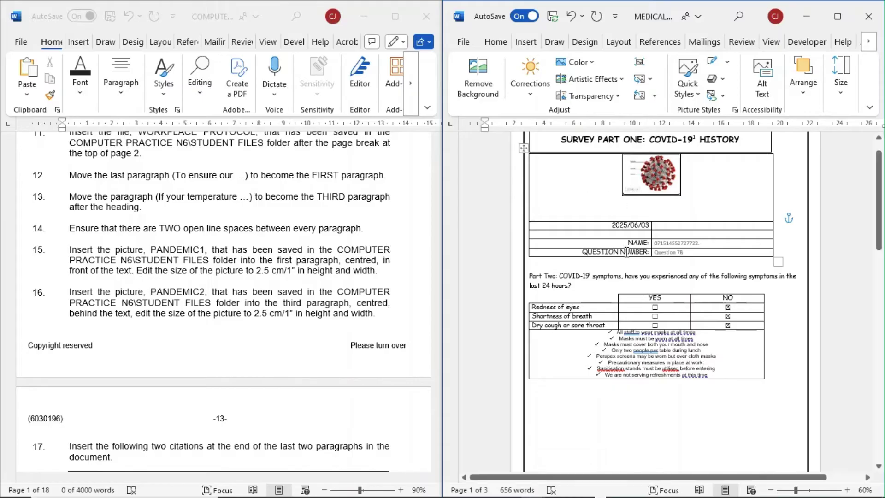
# - Open and close the Home paragraph options and the picture's layout options, then deselect the picture
pyautogui.scroll(-8, 686, 290)
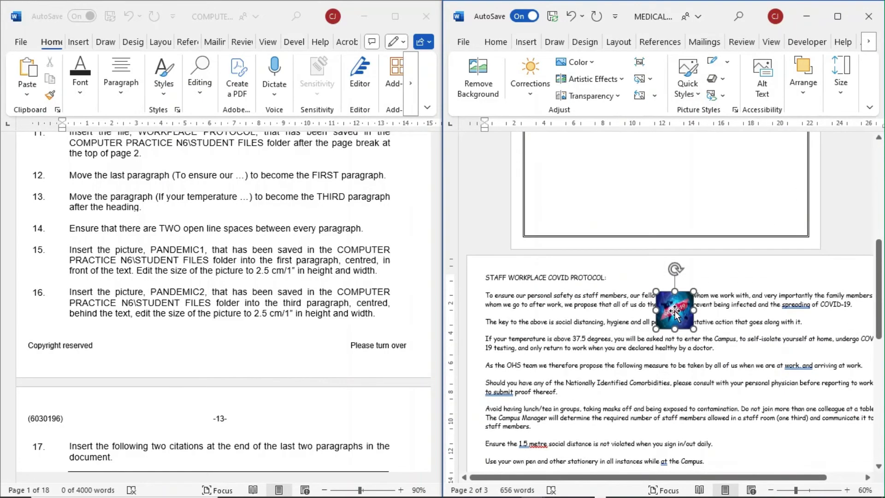
pyautogui.click(494, 42)
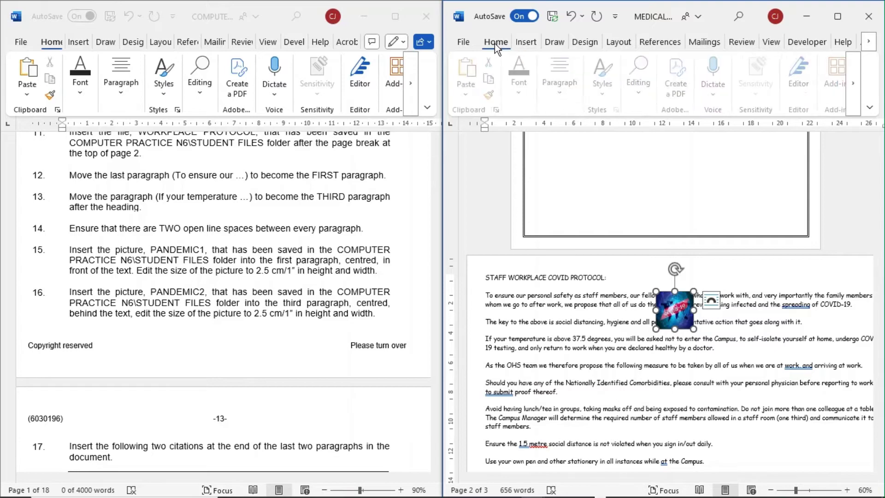
pyautogui.click(576, 102)
pyautogui.click(689, 312)
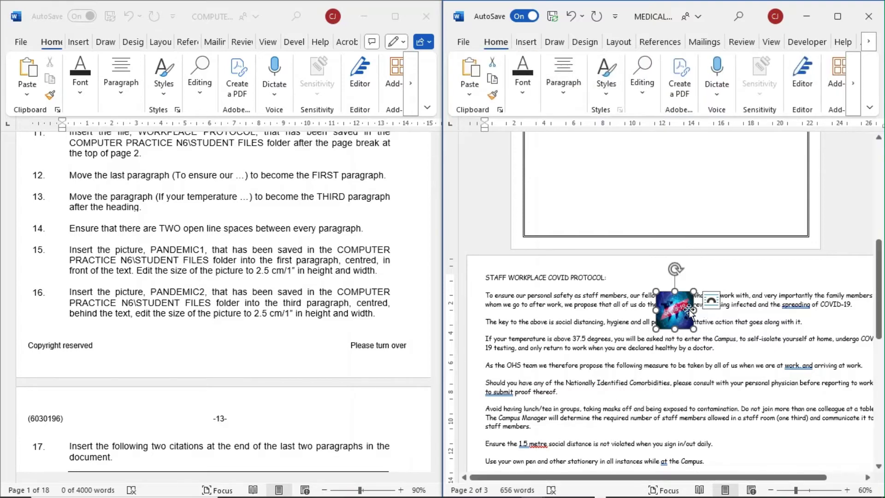
pyautogui.click(575, 103)
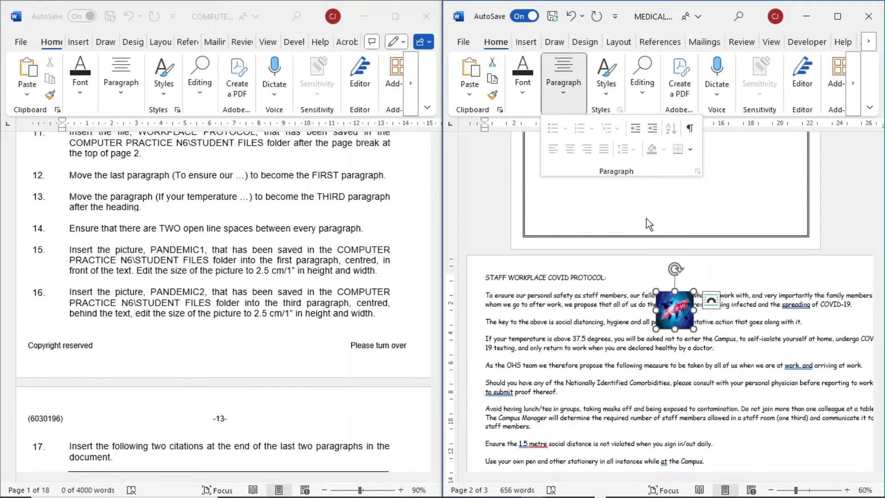
pyautogui.click(712, 300)
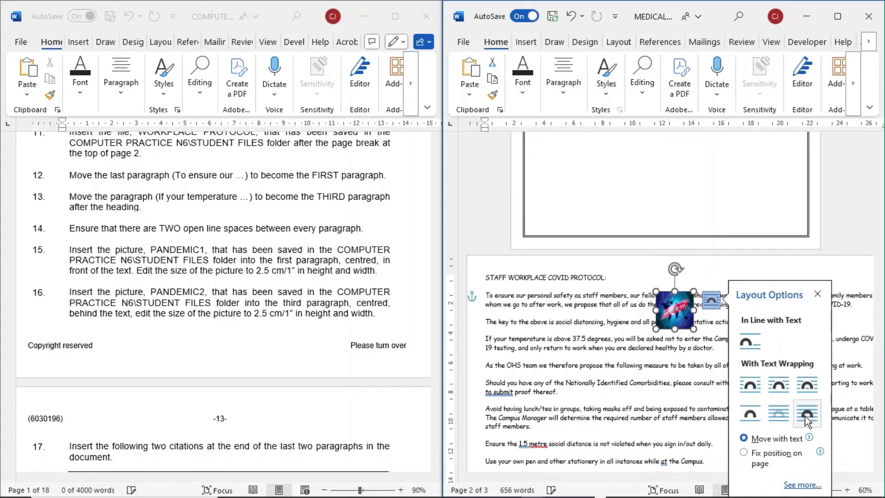
pyautogui.click(674, 374)
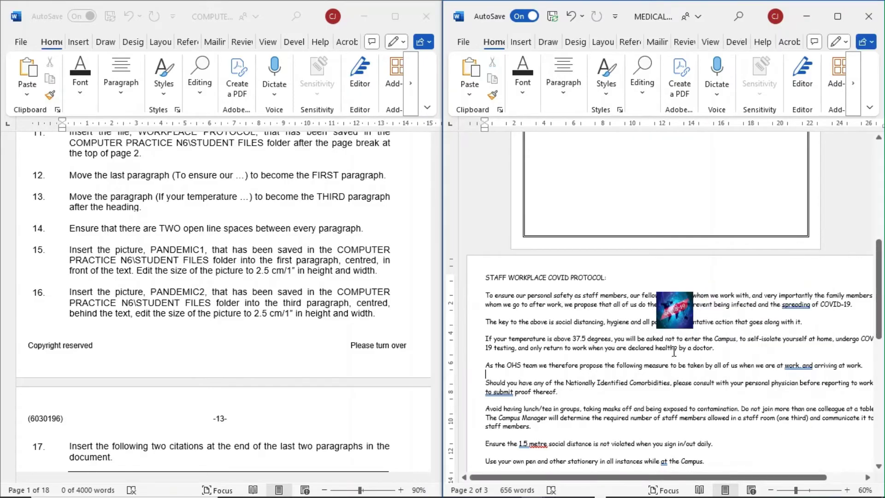
# - Drag PANDEMIC1 up and left until it is centred over the first paragraph
pyautogui.moveTo(671, 312); pyautogui.dragTo(712, 303)
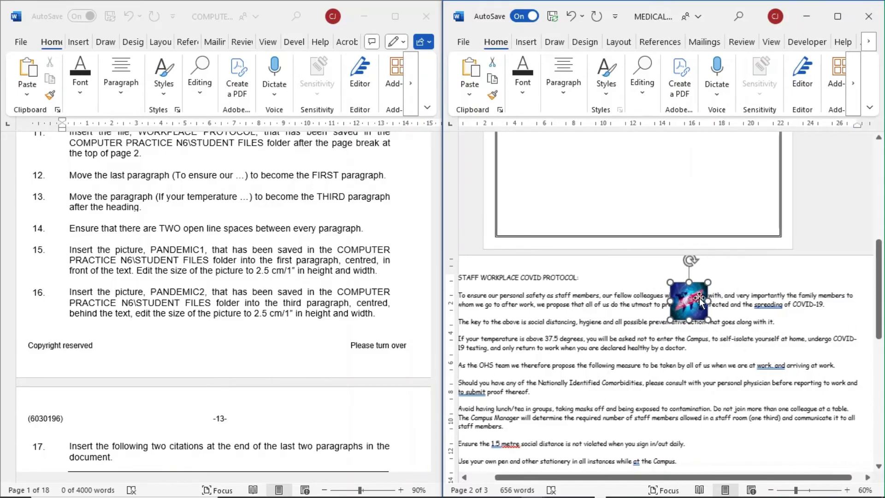
pyautogui.hscroll(1, 699, 299)
pyautogui.hscroll(-2, 699, 299)
pyautogui.moveTo(699, 300); pyautogui.dragTo(664, 300)
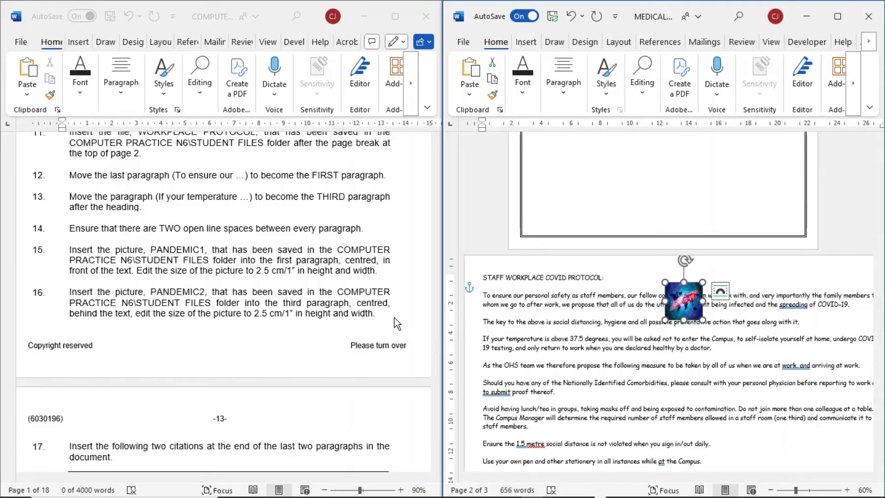
pyautogui.scroll(-3, 204, 286)
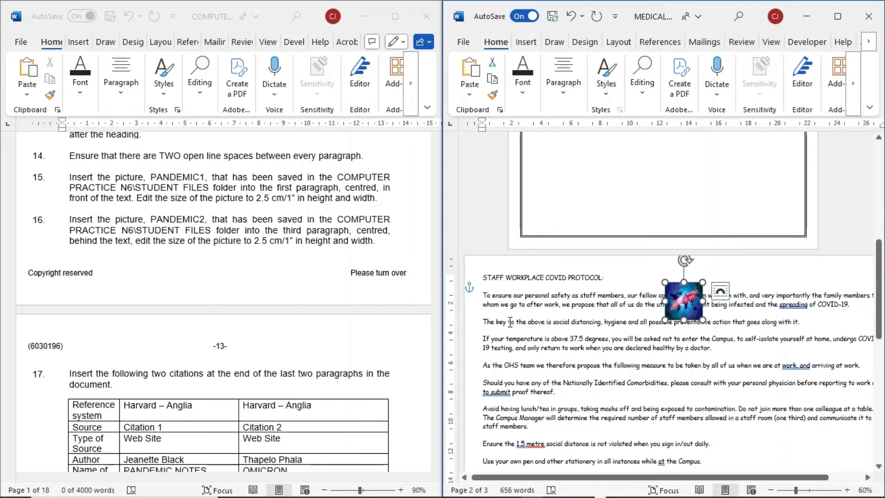
# - Insert the PANDEMIC2 picture from this device at the third paragraph
pyautogui.click(590, 348)
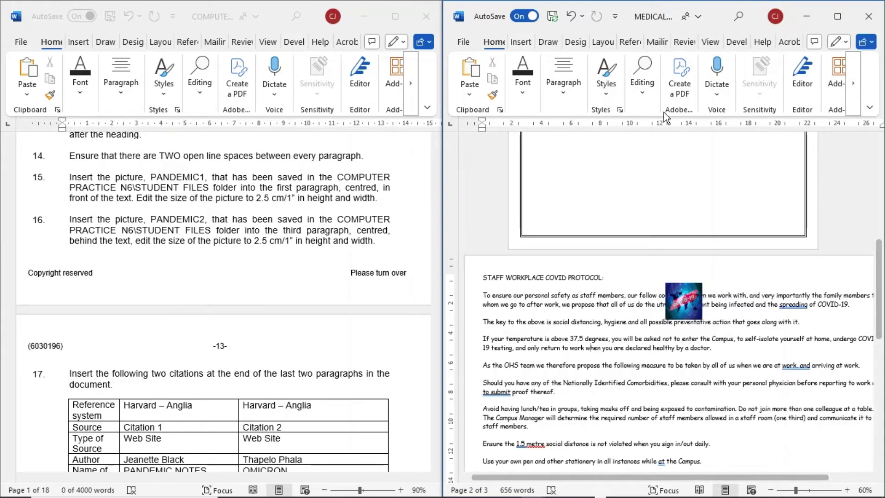
pyautogui.click(521, 42)
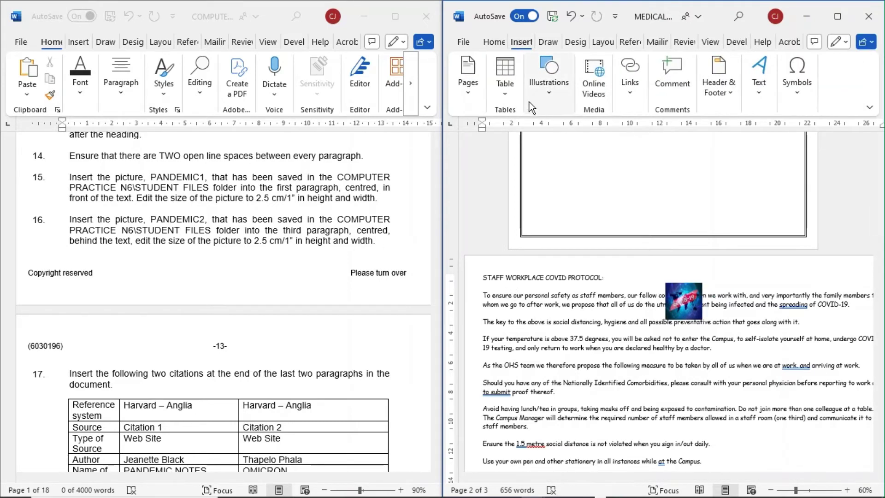
pyautogui.click(548, 93)
pyautogui.click(543, 148)
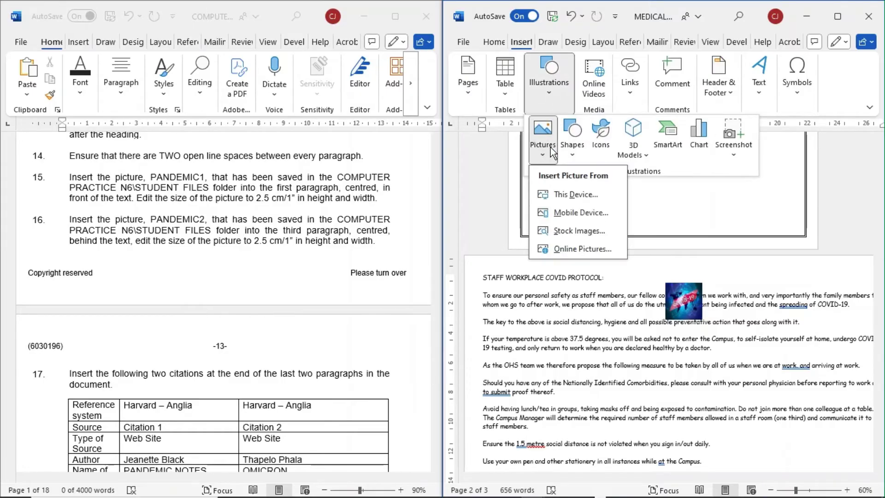
pyautogui.click(559, 192)
pyautogui.click(776, 121)
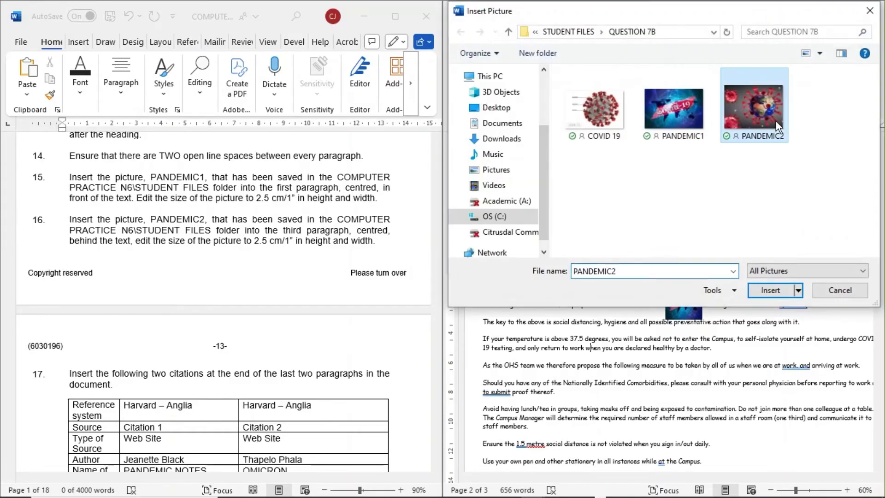
pyautogui.click(768, 291)
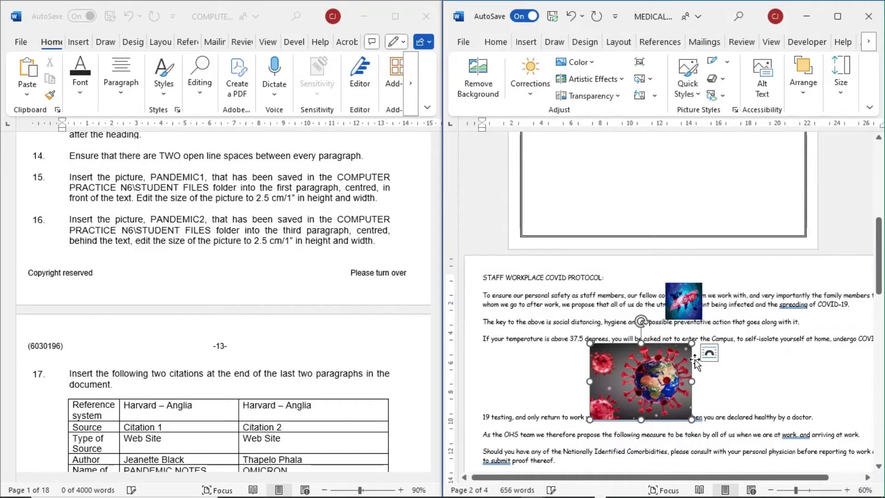
# - Set PANDEMIC2's text wrapping to Behind Text and reselect the picture
pyautogui.click(708, 354)
pyautogui.click(805, 413)
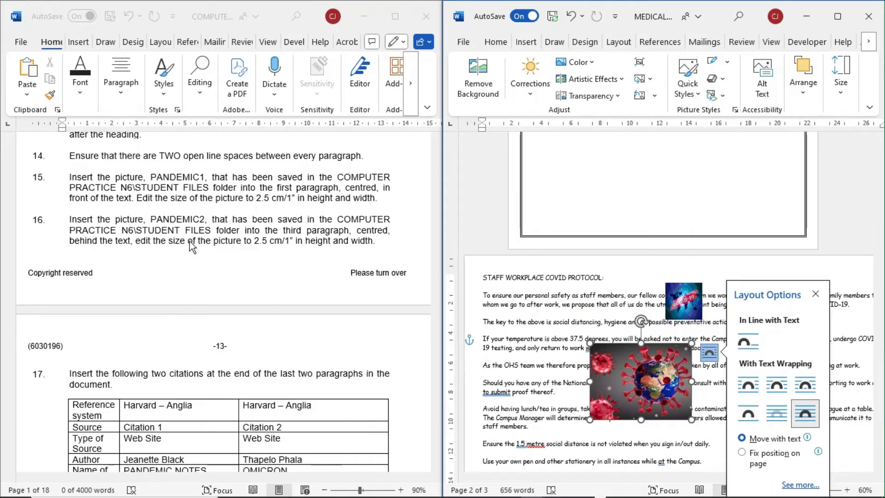
pyautogui.click(775, 414)
pyautogui.moveTo(666, 383); pyautogui.dragTo(669, 365)
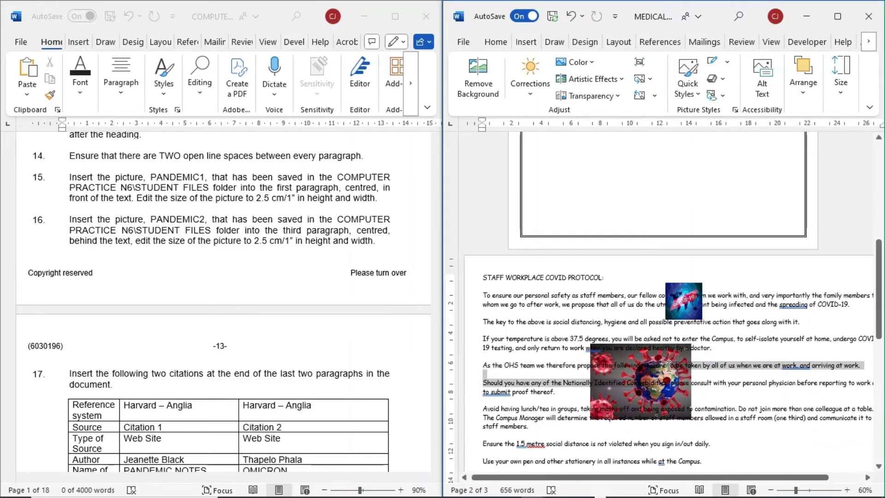
pyautogui.click(670, 366)
pyautogui.click(683, 401)
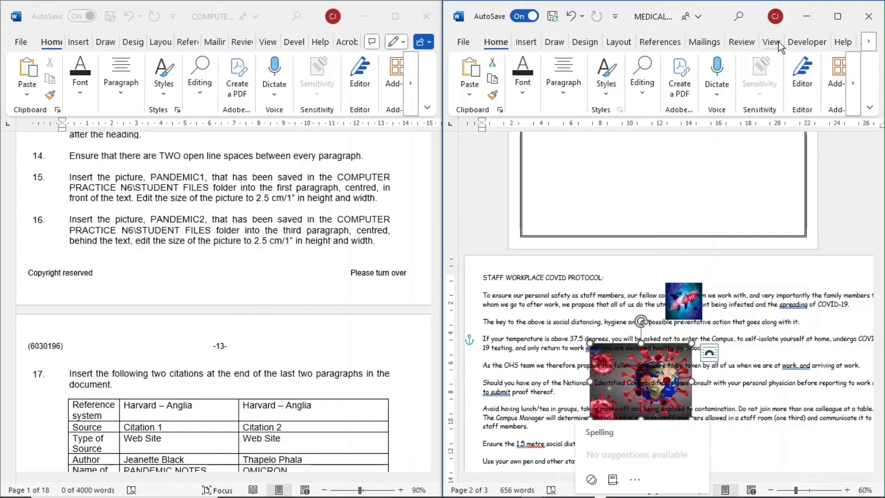
# - Open PANDEMIC2's full Layout size settings from Picture Format, showing 5,13 × 6,85 cm
pyautogui.click(870, 43)
pyautogui.click(871, 44)
pyautogui.click(871, 44)
pyautogui.click(870, 44)
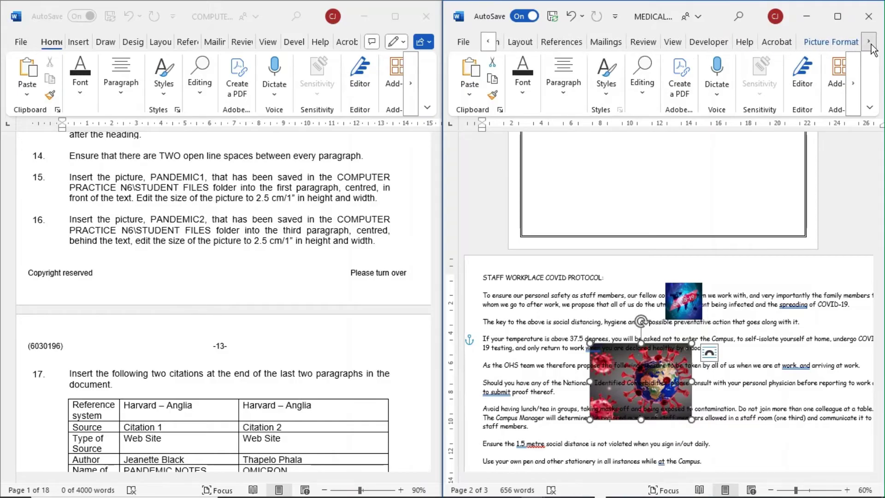
pyautogui.click(869, 43)
pyautogui.click(811, 42)
pyautogui.click(841, 80)
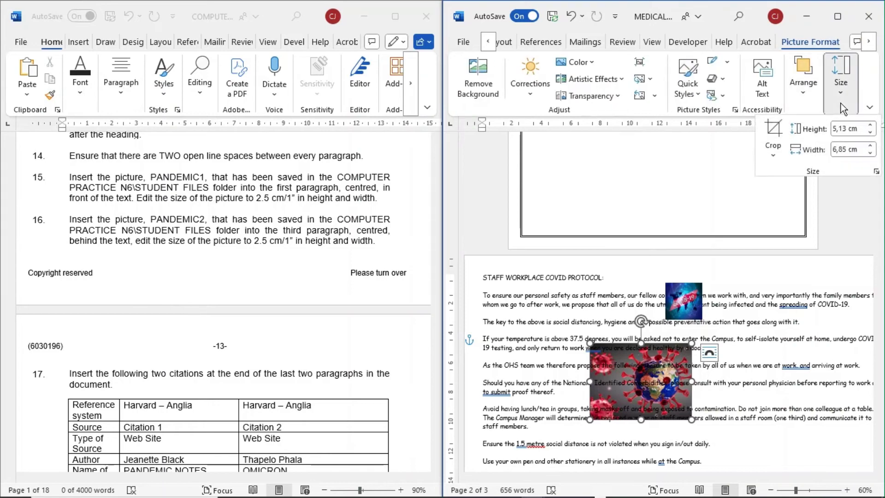
pyautogui.click(877, 171)
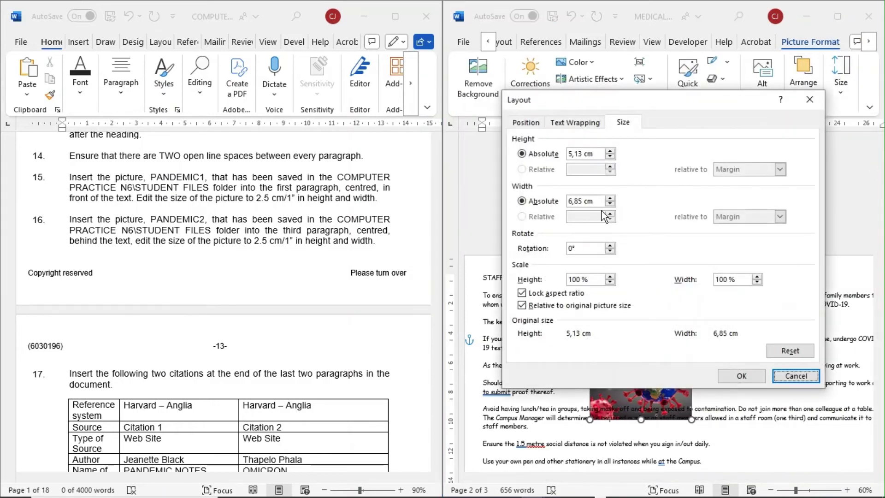
# - Set the picture's height to 2,5 cm in the Size tab
pyautogui.click(611, 157)
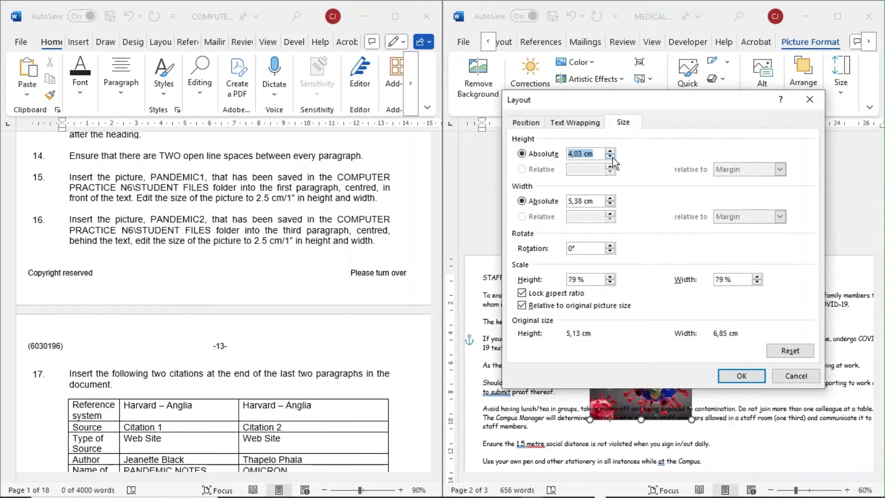
pyautogui.moveTo(612, 158); pyautogui.dragTo(612, 158)
pyautogui.click(610, 152)
pyautogui.click(610, 151)
pyautogui.click(579, 156)
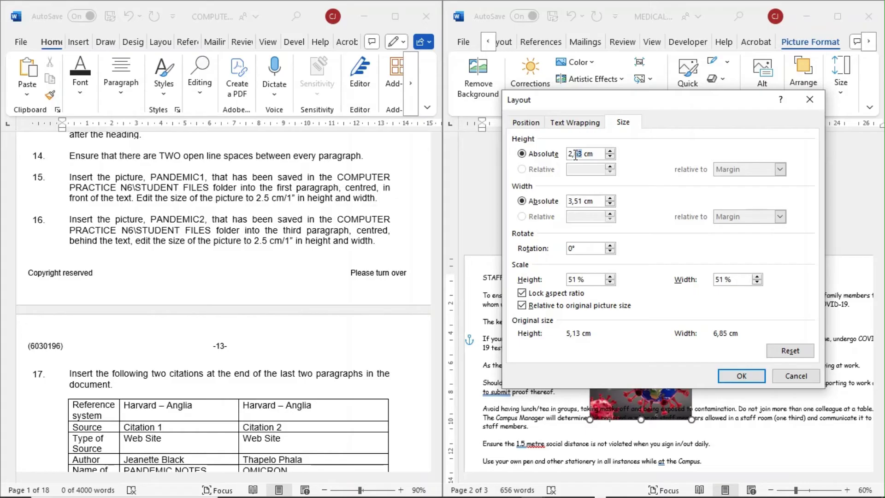
pyautogui.write('5')
# - Uncheck Lock aspect ratio and Relative to original size, then set width to 2,5 cm
pyautogui.click(522, 293)
pyautogui.click(522, 306)
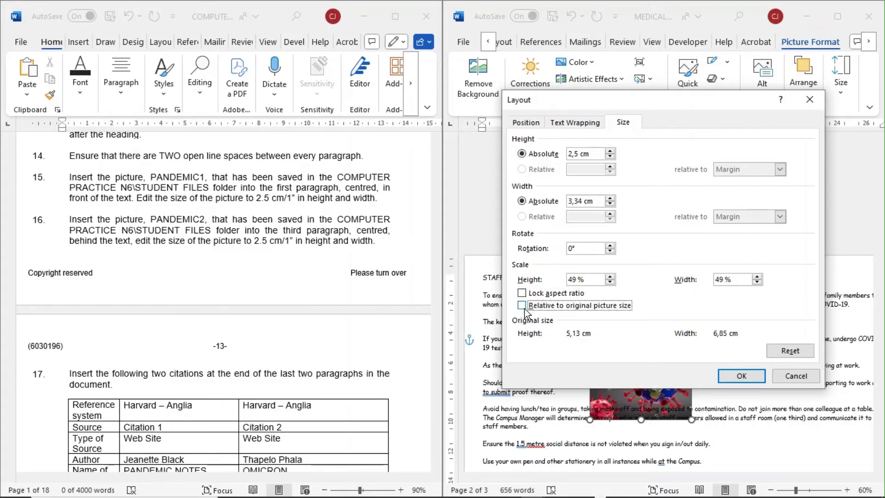
pyautogui.click(609, 204)
pyautogui.click(609, 206)
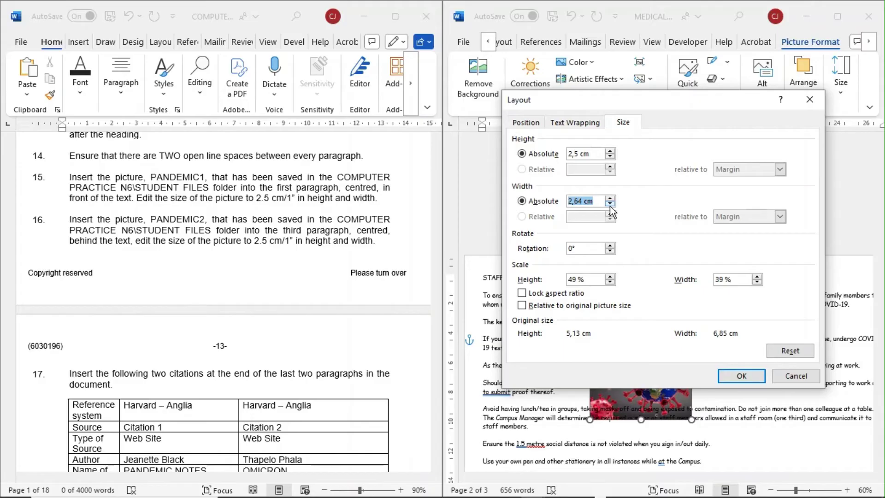
pyautogui.click(610, 199)
pyautogui.click(582, 201)
pyautogui.press('BackSpace')
pyautogui.write('5')
pyautogui.press('BackSpace')
# - Apply the 2,5 cm size and centre the picture in the third paragraph below PANDEMIC1
pyautogui.click(729, 377)
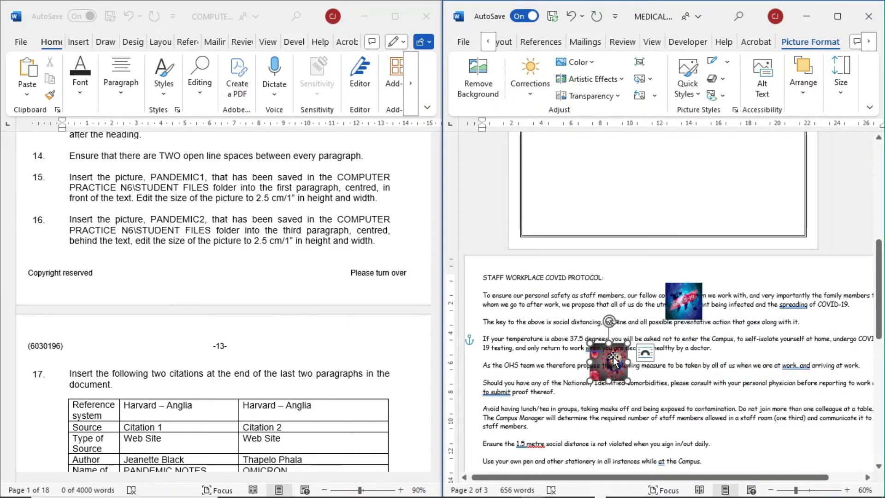
pyautogui.moveTo(612, 359); pyautogui.dragTo(686, 341)
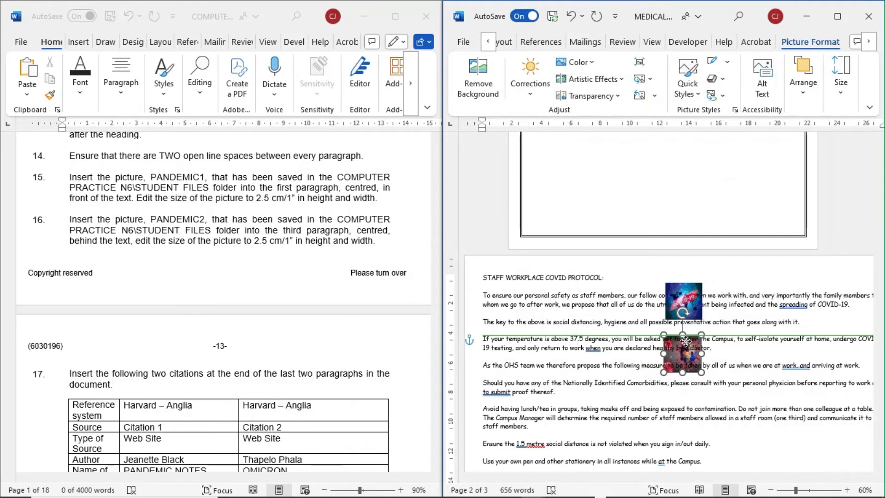
pyautogui.moveTo(686, 341)
pyautogui.mouseDown()
pyautogui.moveTo(689, 360)
pyautogui.moveTo(684, 351)
pyautogui.mouseUp()
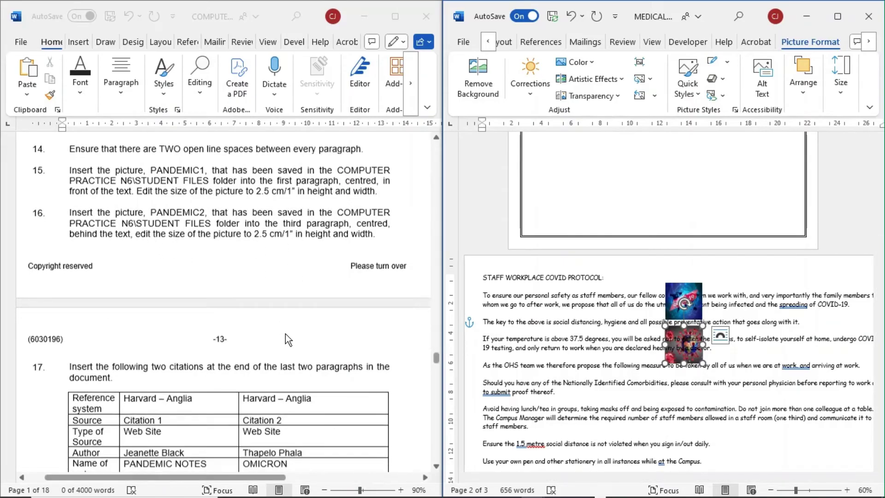
pyautogui.scroll(-3, 285, 340)
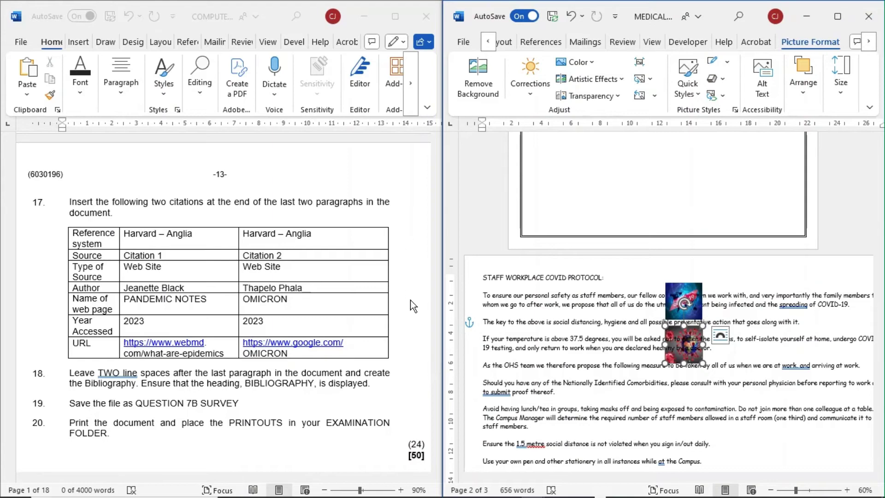
pyautogui.scroll(-2, 405, 331)
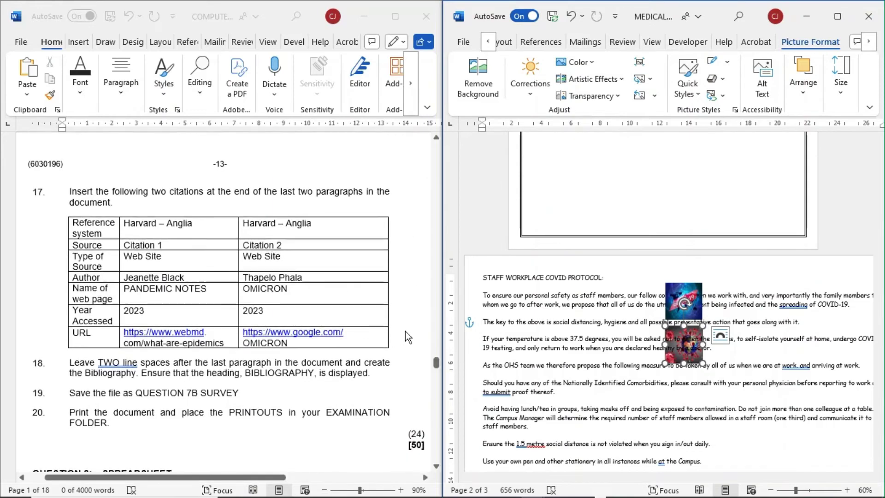
pyautogui.scroll(-3, 405, 331)
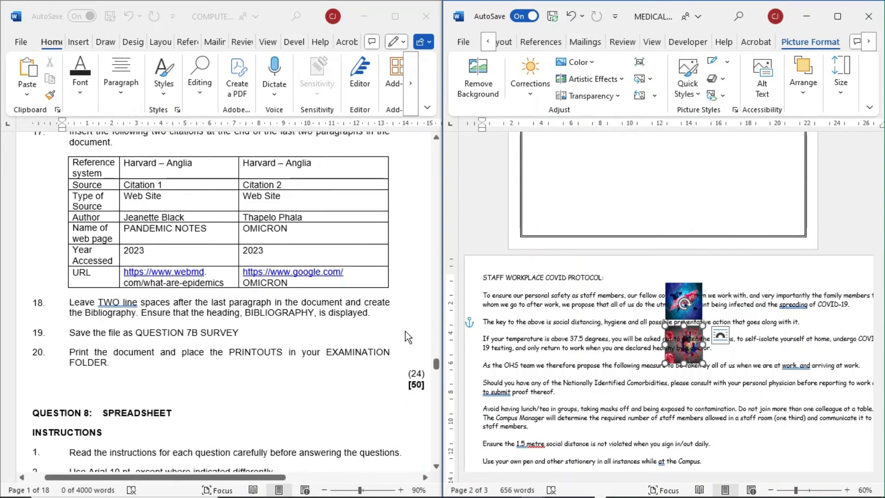
pyautogui.scroll(4, 406, 331)
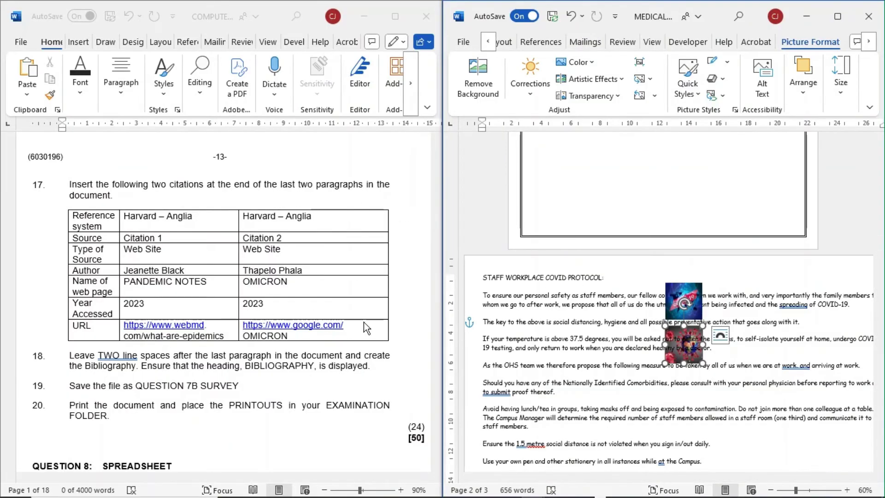
pyautogui.scroll(-8, 644, 346)
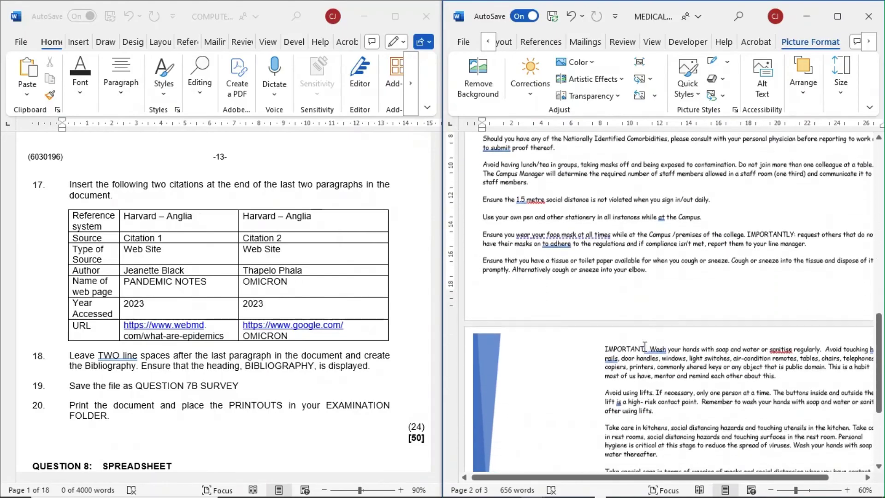
pyautogui.scroll(-5, 645, 346)
# - Delete the full stop after 'water thereafter' and browse the References citation options
pyautogui.click(783, 338)
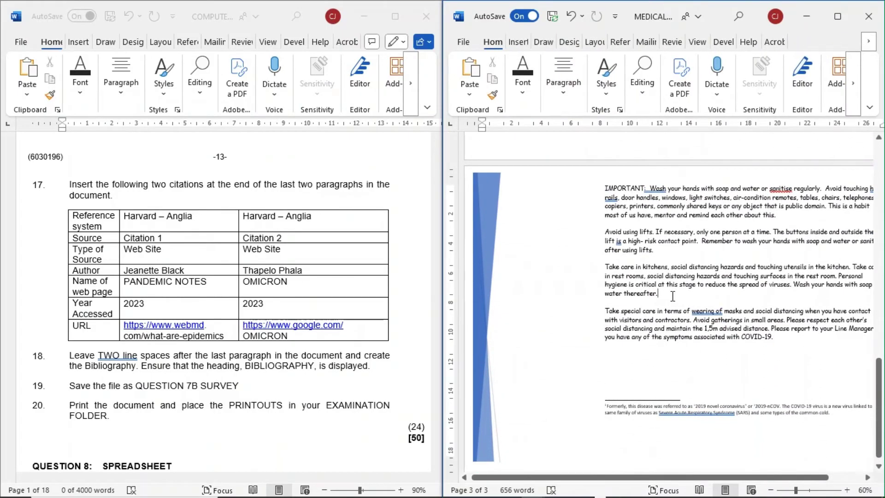
pyautogui.press('BackSpace')
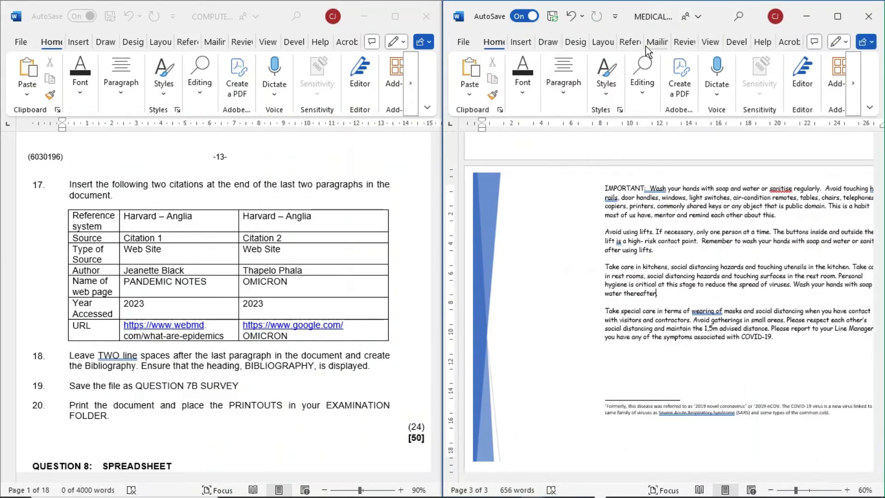
pyautogui.click(630, 43)
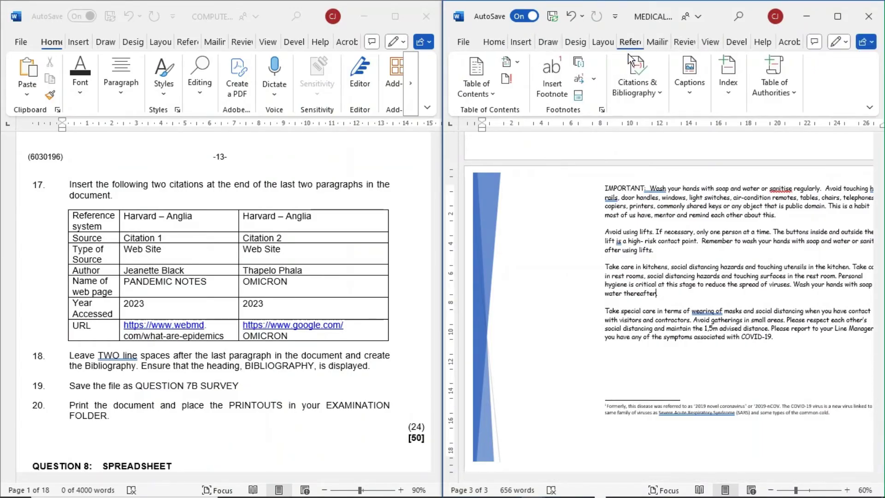
pyautogui.click(692, 104)
pyautogui.click(649, 99)
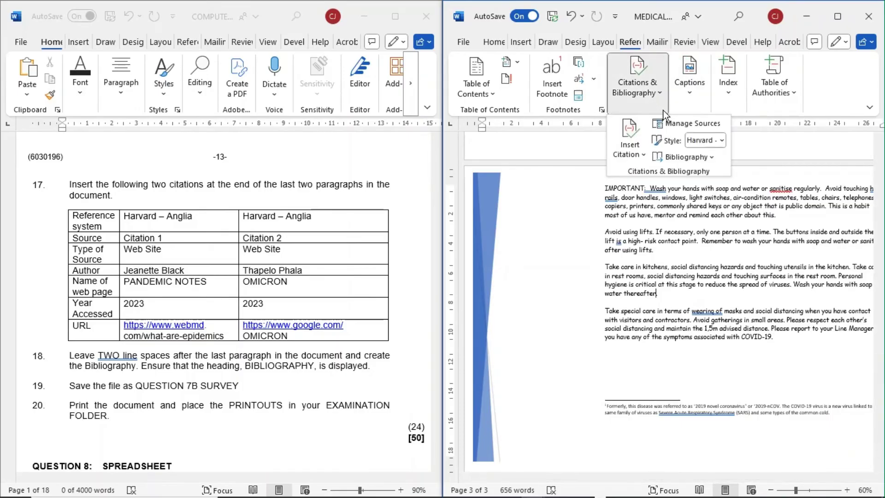
pyautogui.click(629, 155)
pyautogui.click(629, 155)
# - Keep Harvard – Anglia as the citation style and start adding a new source
pyautogui.click(723, 142)
pyautogui.click(727, 148)
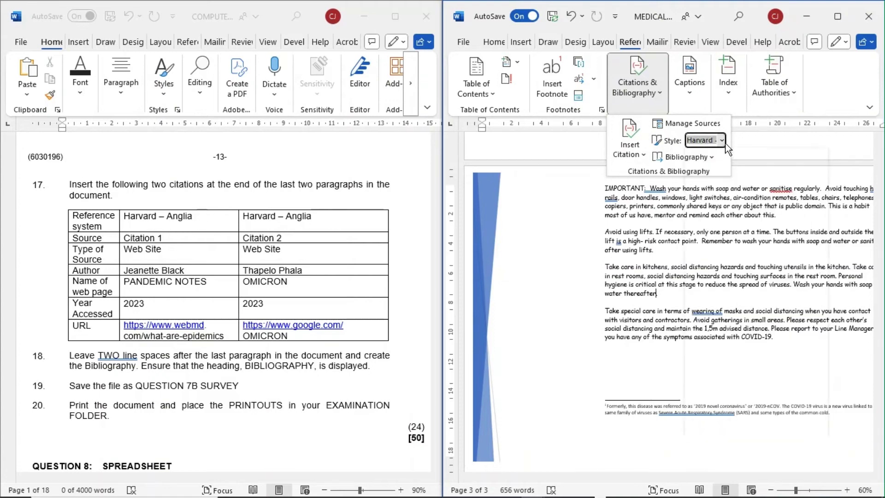
pyautogui.click(643, 155)
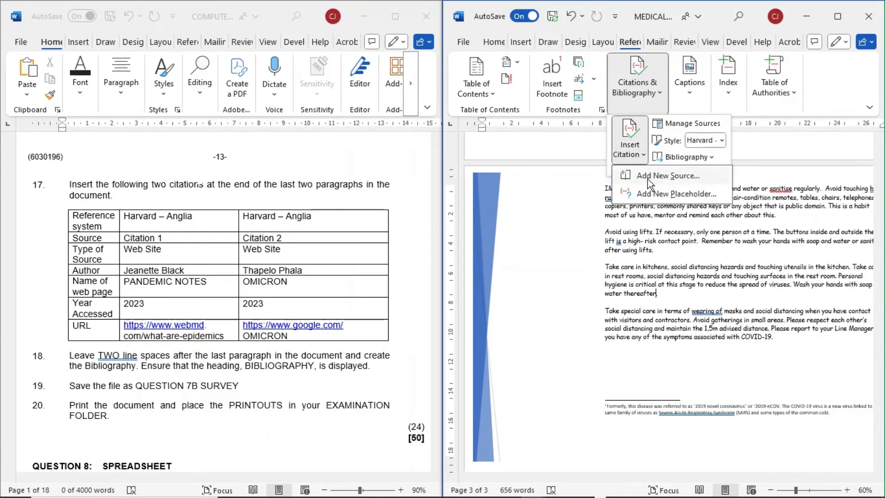
pyautogui.click(648, 179)
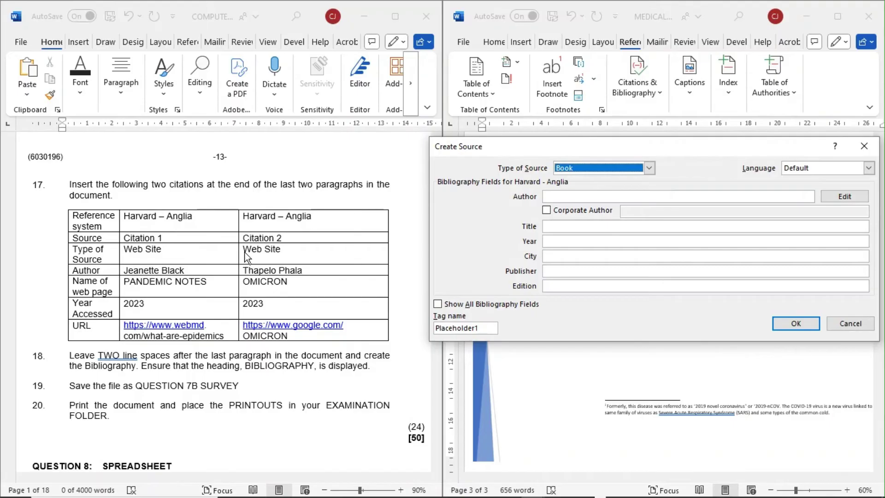
# - Set the new source's type to Web site
pyautogui.click(649, 167)
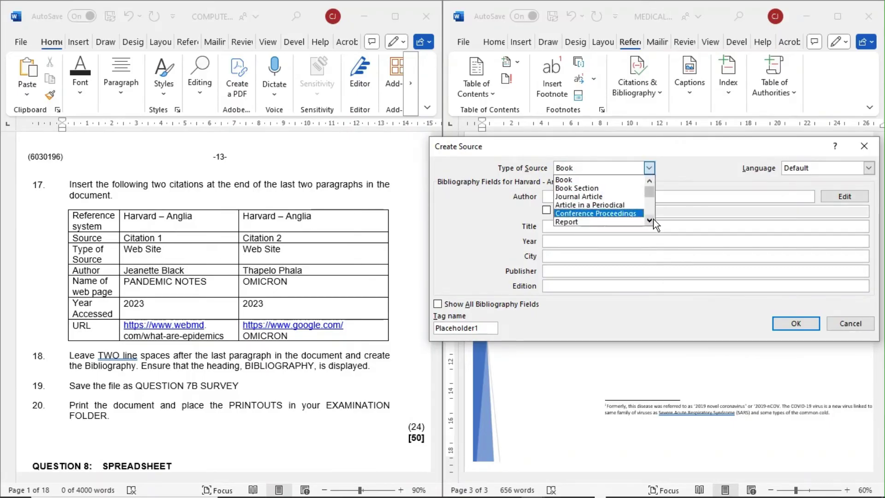
pyautogui.scroll(-1, 653, 222)
pyautogui.click(574, 201)
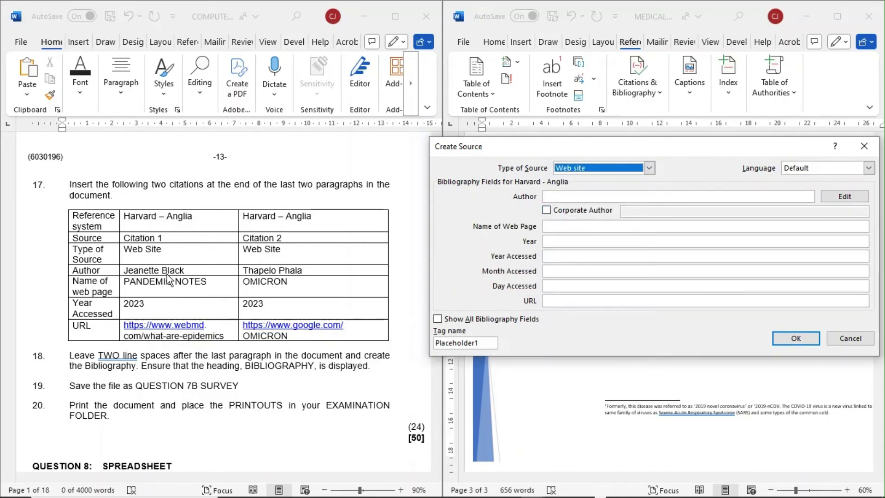
# - Enter the author's first name and surname in the author editor and confirm it
pyautogui.click(843, 195)
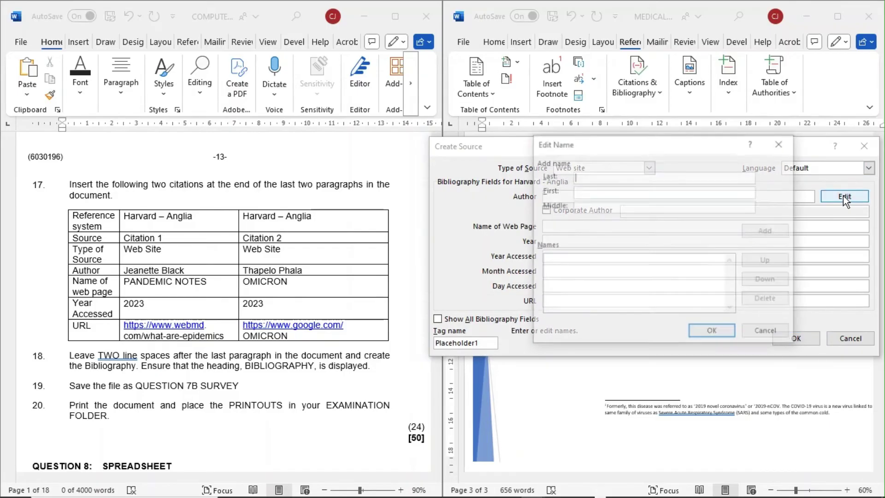
pyautogui.click(589, 190)
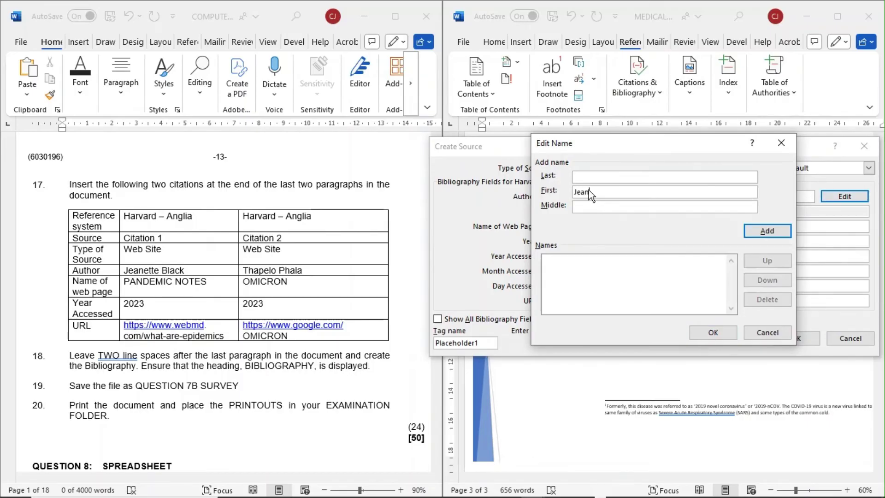
pyautogui.click(614, 176)
pyautogui.click(757, 234)
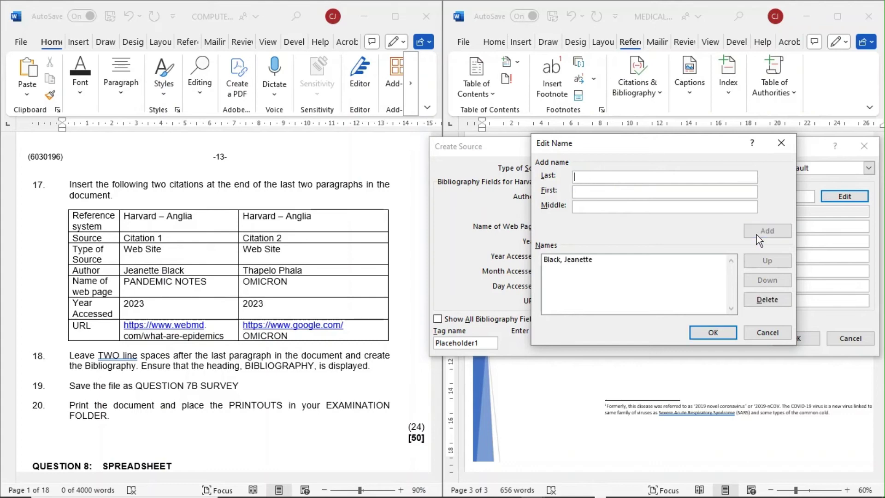
pyautogui.click(713, 334)
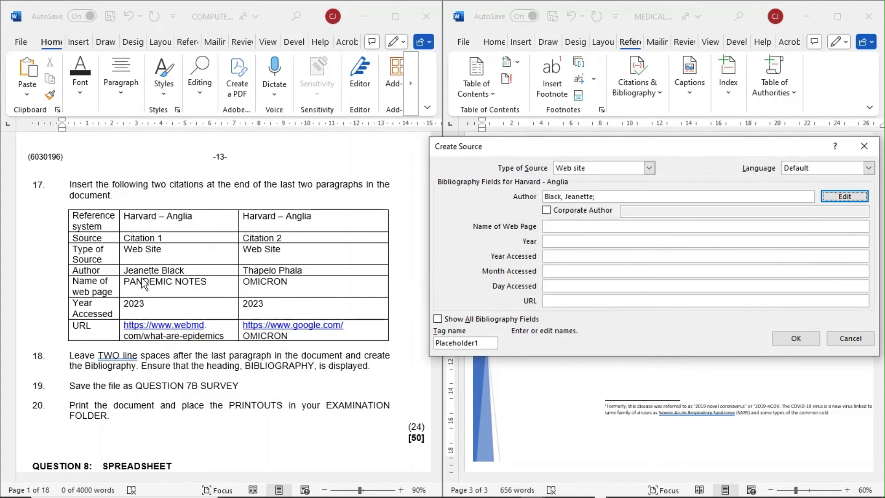
# - Enter 'PANDEMIC NOTES' as the web page name and 2023 as the year accessed
pyautogui.click(563, 225)
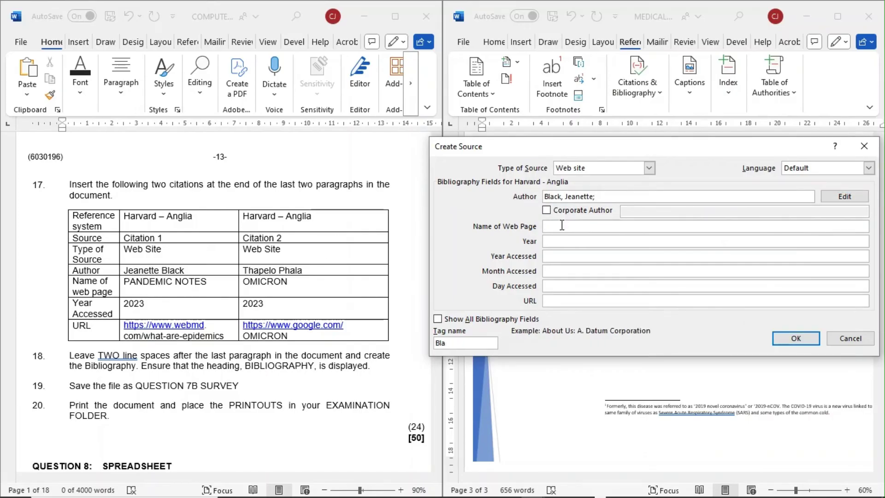
pyautogui.write('PANDEMIC NOTES')
pyautogui.click(561, 259)
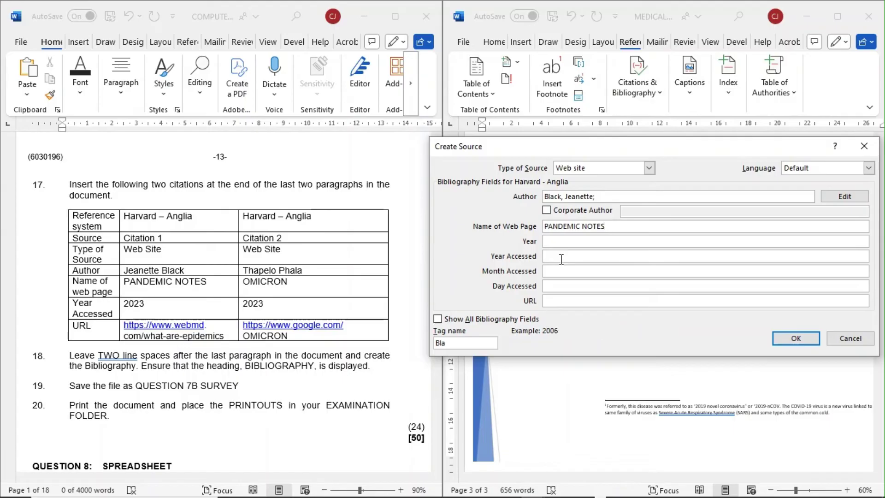
pyautogui.write('2023')
pyautogui.click(550, 303)
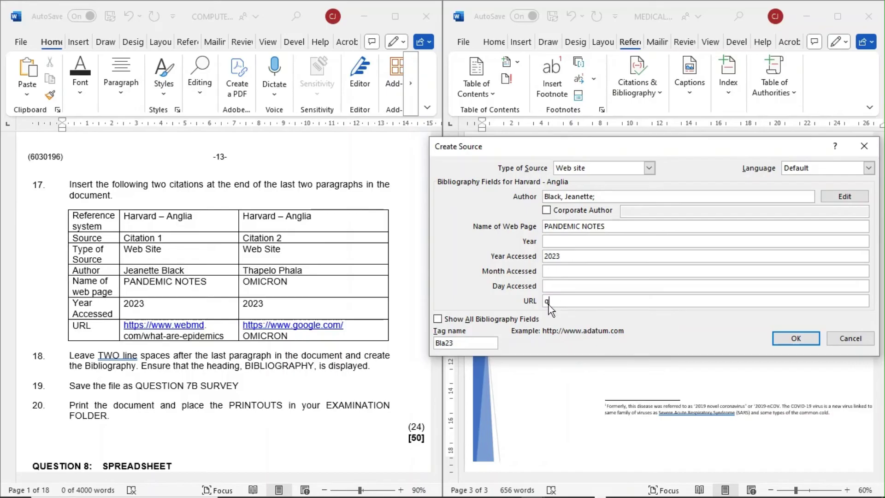
pyautogui.press('BackSpace')
pyautogui.press('BackSpace')
pyautogui.write('www')
pyautogui.write('.web')
pyautogui.write('md')
pyautogui.write(',')
pyautogui.press('BackSpace')
pyautogui.write('.')
pyautogui.write('d')
pyautogui.press('BackSpace')
pyautogui.write('com/wh')
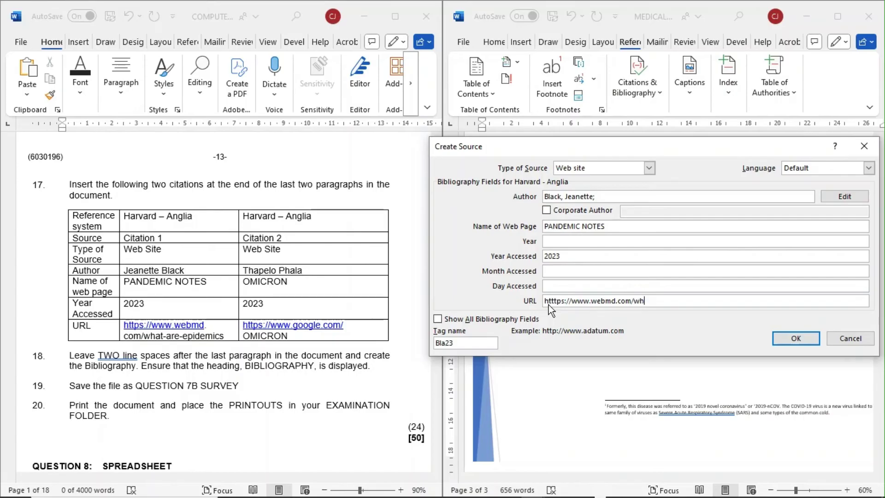
pyautogui.write('at-are-epe')
pyautogui.press('BackSpace')
pyautogui.write('idemics')
pyautogui.click(791, 338)
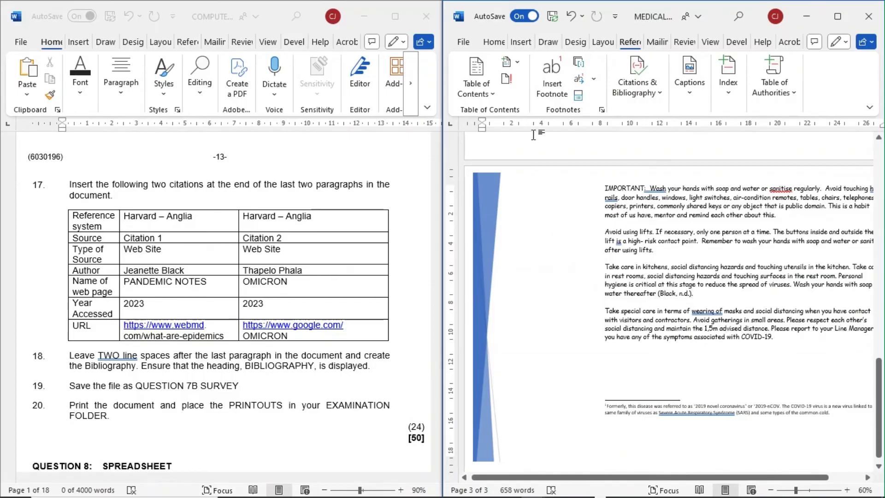
# - Start a second new citation source and enter its author's first name and surname
pyautogui.click(633, 89)
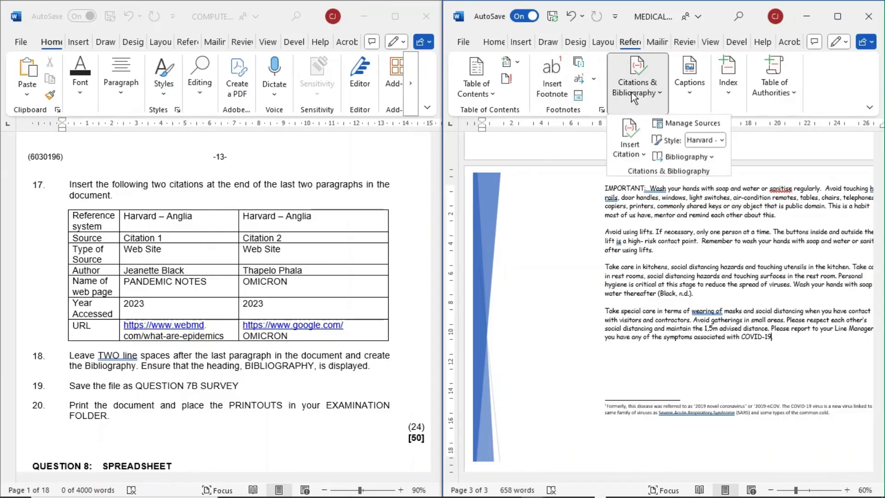
pyautogui.click(639, 154)
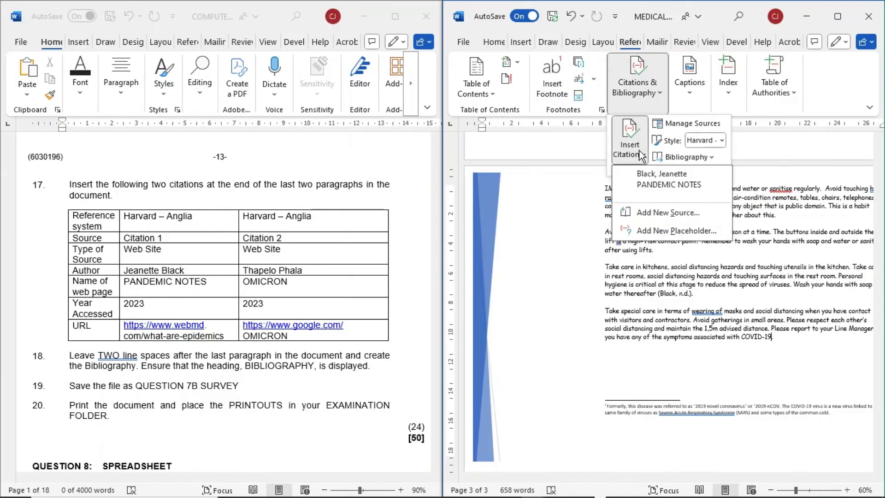
pyautogui.click(645, 212)
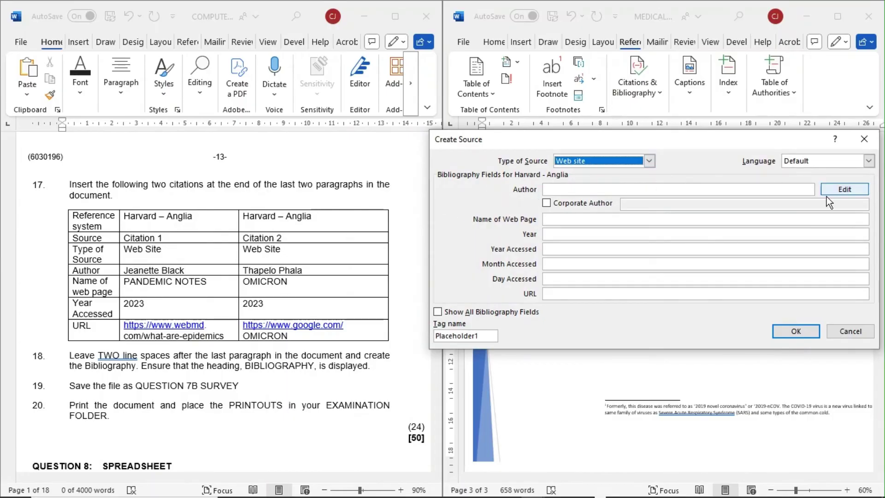
pyautogui.click(838, 190)
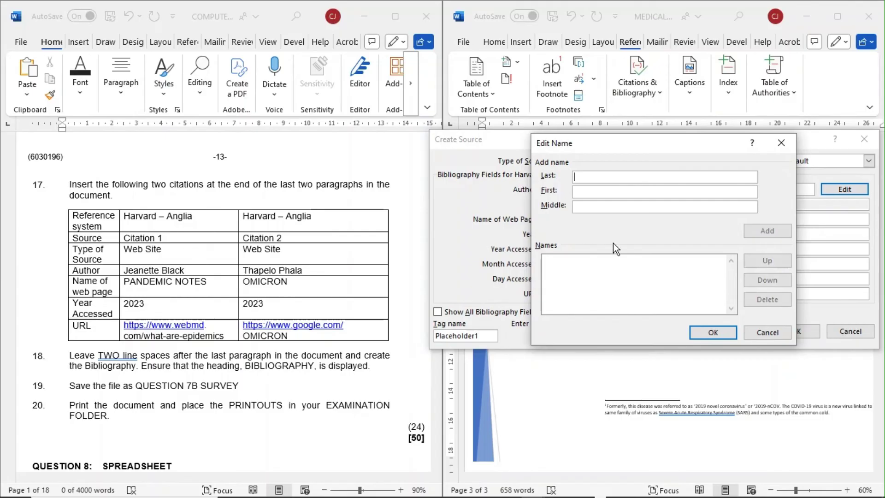
pyautogui.click(583, 191)
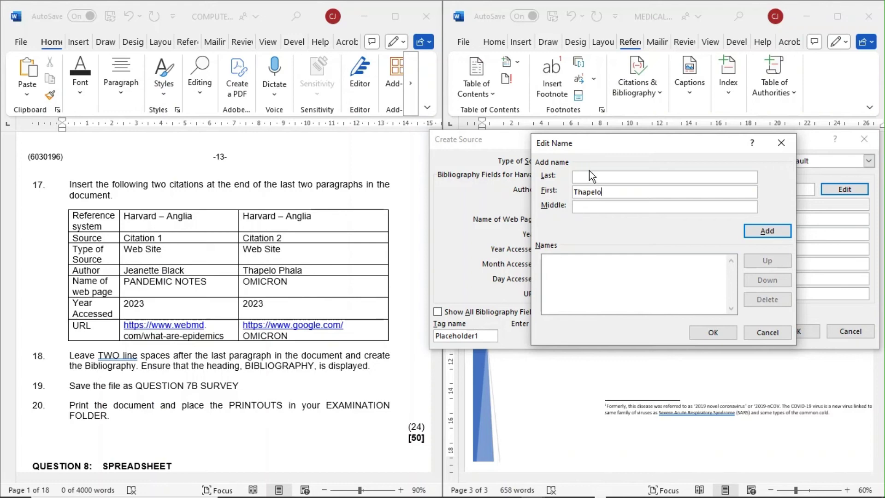
pyautogui.click(590, 176)
pyautogui.click(756, 230)
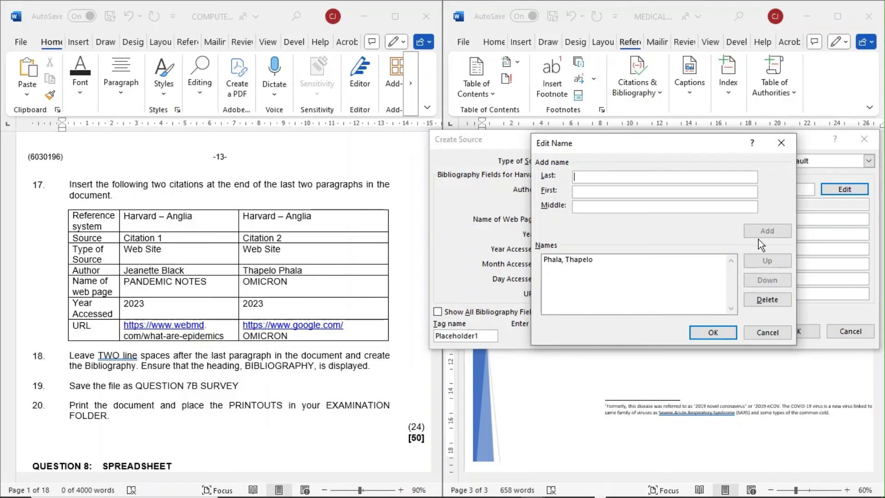
pyautogui.click(715, 332)
# - Enter 'OMICRON' as the web page name and 2023 as the year accessed
pyautogui.click(602, 219)
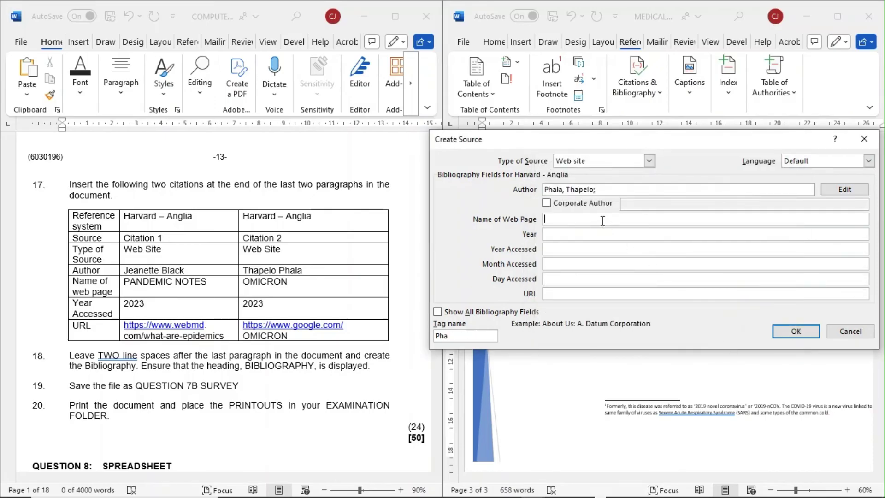
pyautogui.write('OMICRON')
pyautogui.click(572, 234)
pyautogui.write('202')
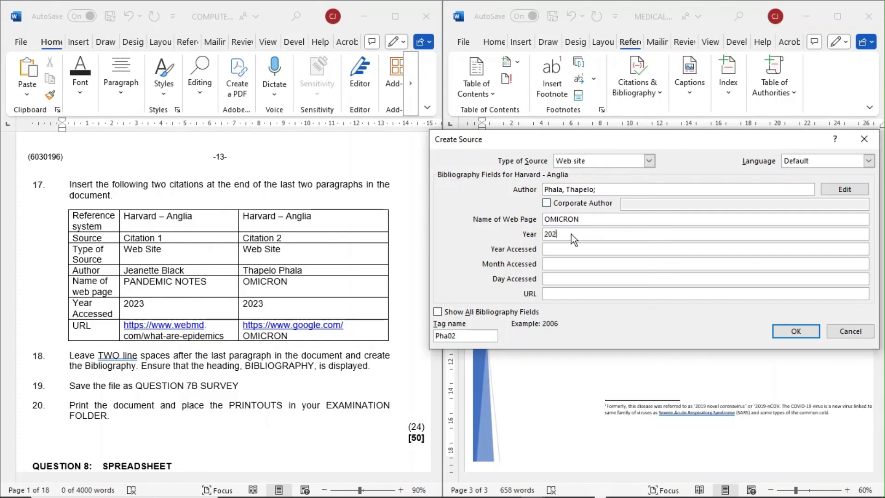
pyautogui.write('3')
pyautogui.press('BackSpace')
pyautogui.press('BackSpace')
pyautogui.press('BackSpace')
pyautogui.press('BackSpace')
pyautogui.press('Tab')
pyautogui.write('2023')
pyautogui.press('Tab')
# - Enter the google.com/OMICRON URL, insert the citation, and add an empty line after it
pyautogui.click(549, 293)
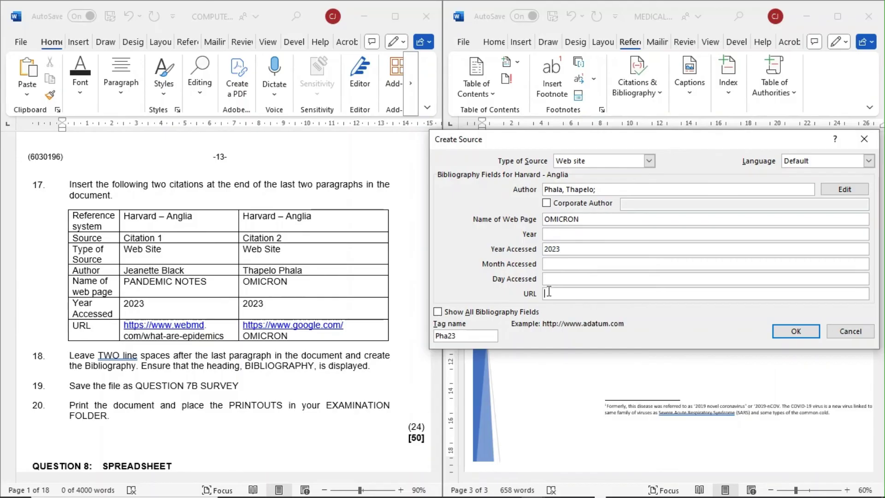
pyautogui.write('H')
pyautogui.write('htt')
pyautogui.write('ps://www.')
pyautogui.write('google')
pyautogui.write('.com')
pyautogui.write('/')
pyautogui.write('O')
pyautogui.write('M')
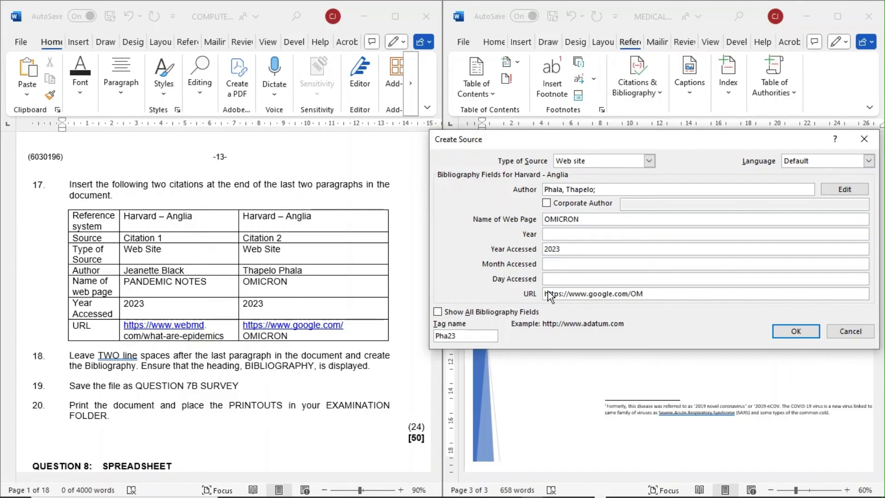
pyautogui.write('ICRON')
pyautogui.click(781, 330)
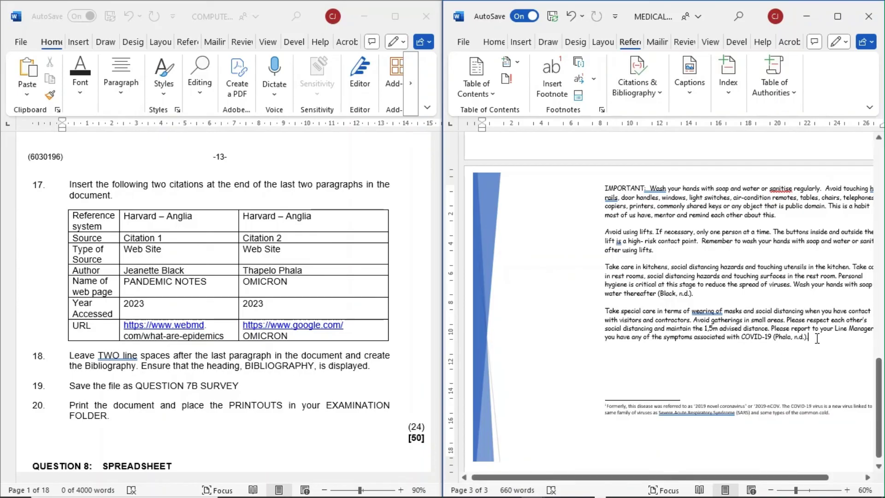
pyautogui.press('Return')
pyautogui.press('Return')
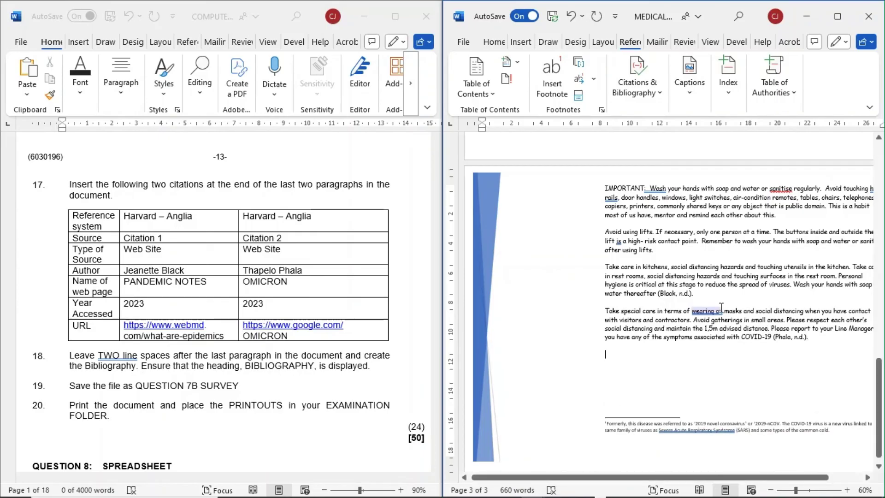
# - Insert a Bibliography listing PANDEMIC NOTES and OMICRON below the last paragraph and check it
pyautogui.click(645, 109)
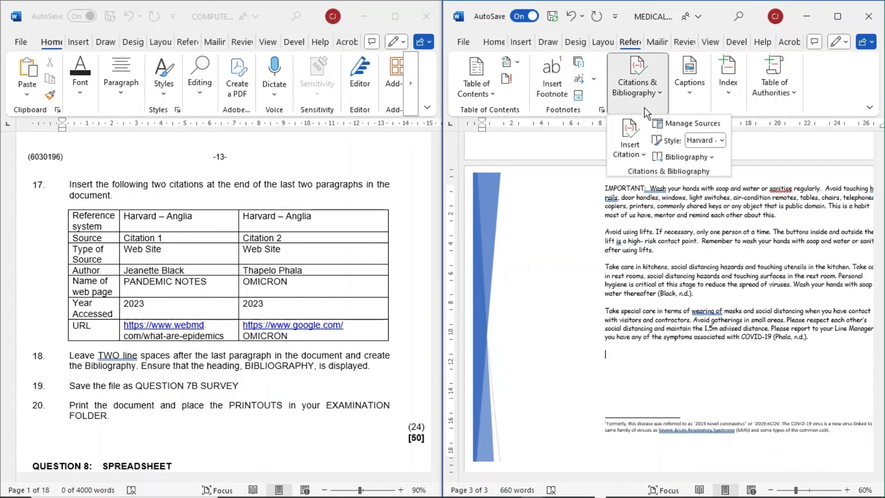
pyautogui.click(712, 158)
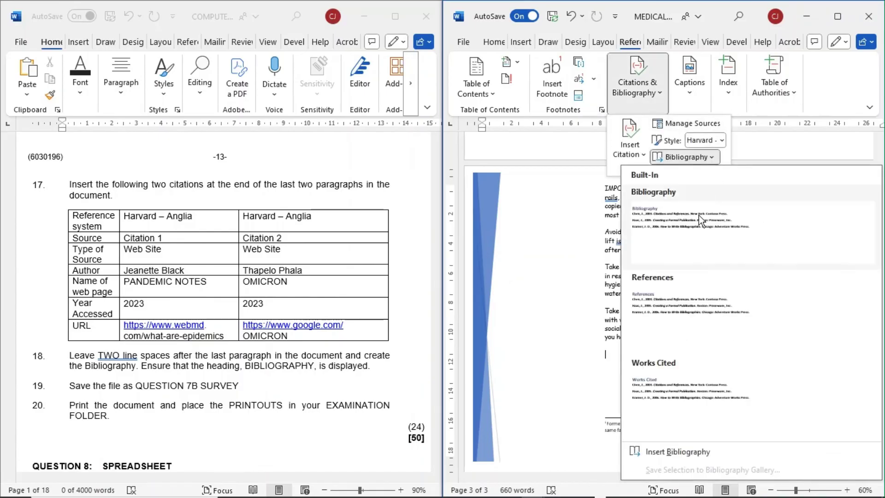
pyautogui.click(699, 215)
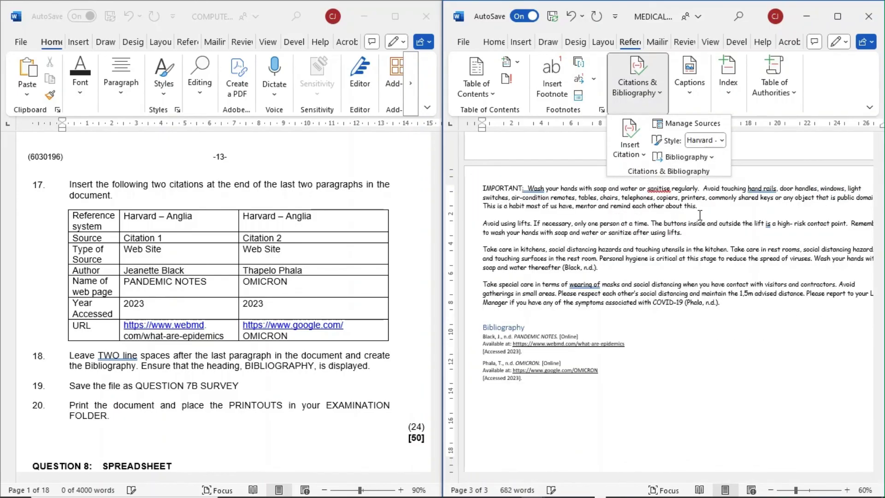
pyautogui.scroll(3, 669, 364)
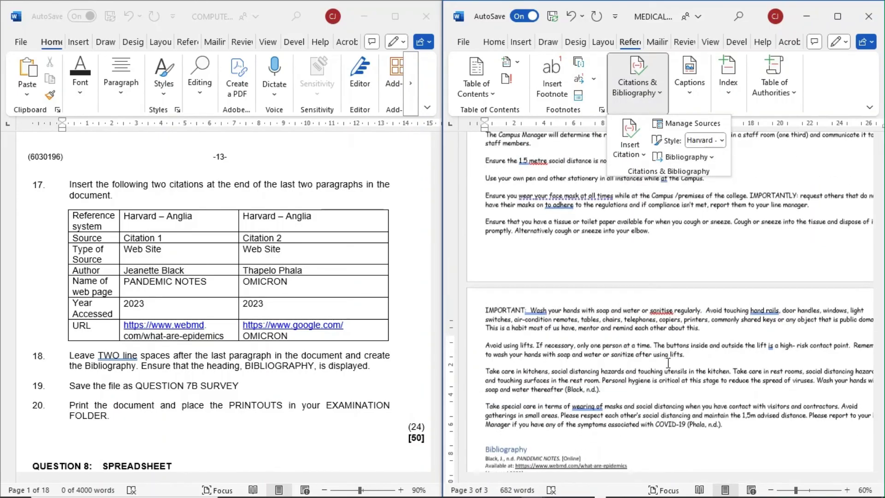
pyautogui.scroll(7, 668, 364)
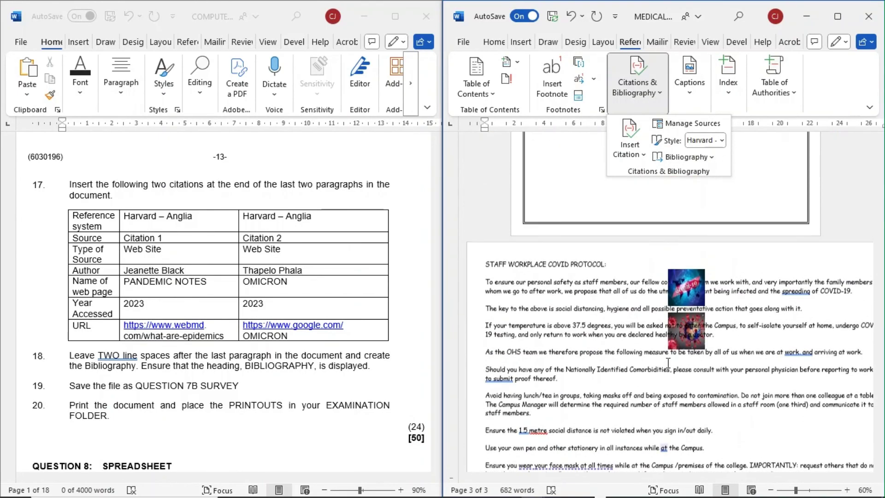
pyautogui.scroll(-15, 668, 363)
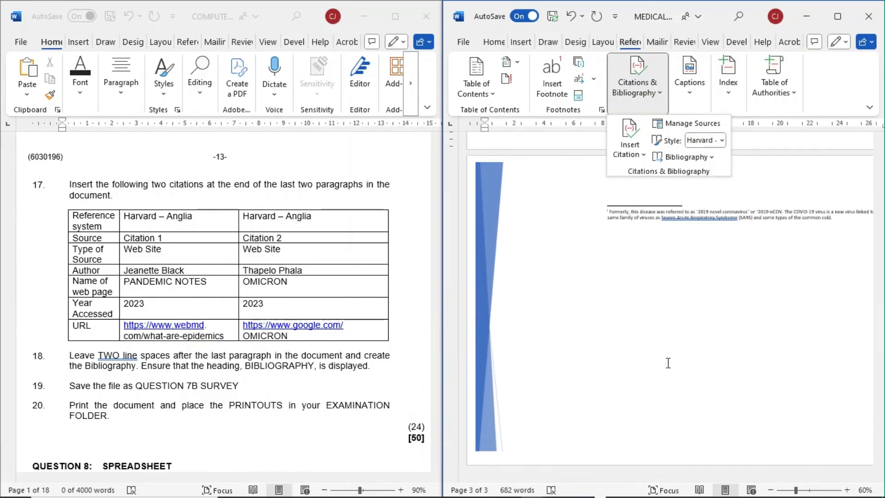
pyautogui.scroll(15, 668, 363)
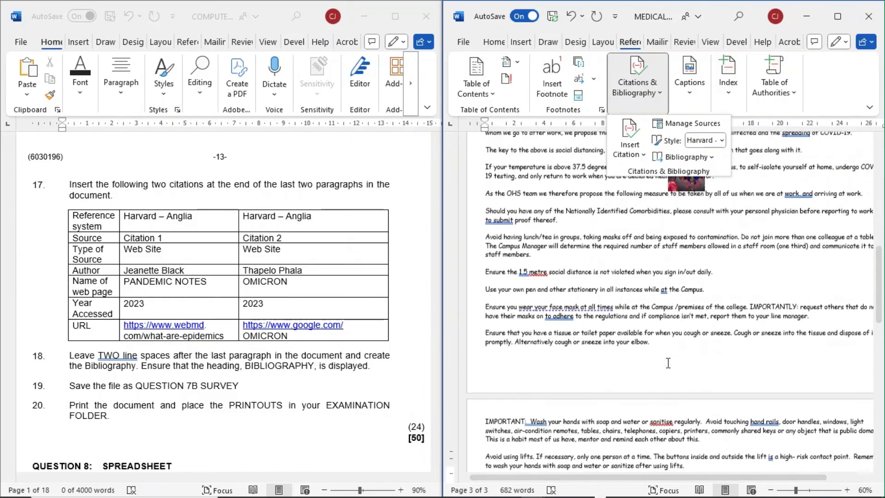
pyautogui.scroll(3, 668, 363)
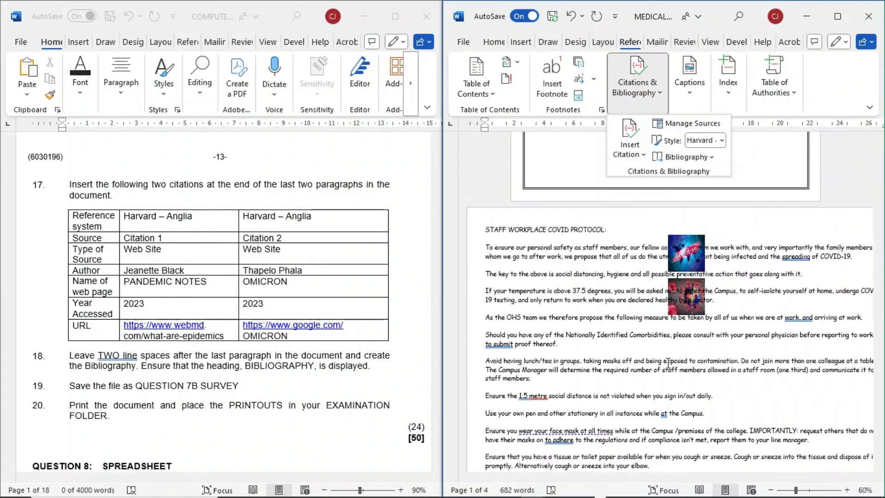
pyautogui.scroll(-8, 668, 363)
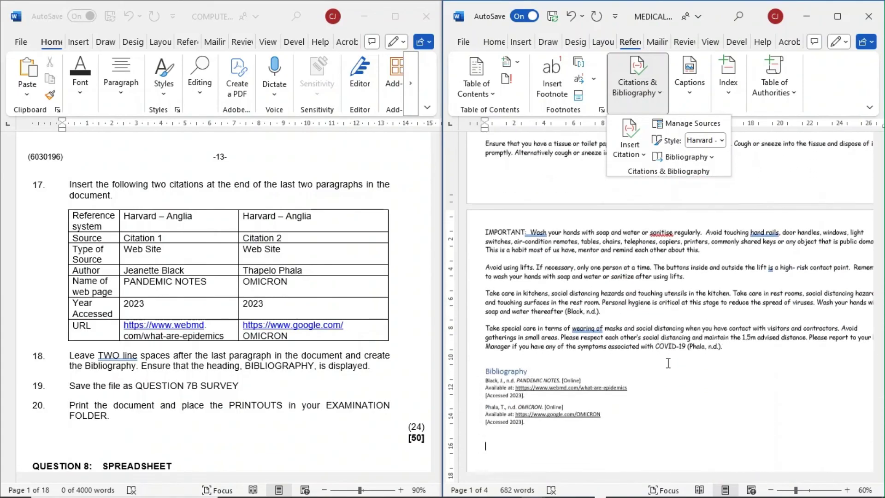
pyautogui.scroll(-5, 668, 363)
pyautogui.click(536, 382)
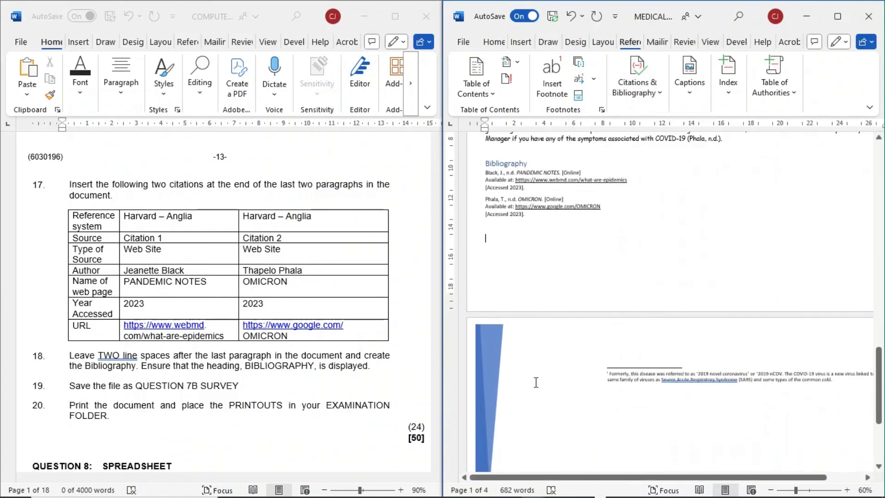
pyautogui.click(536, 382)
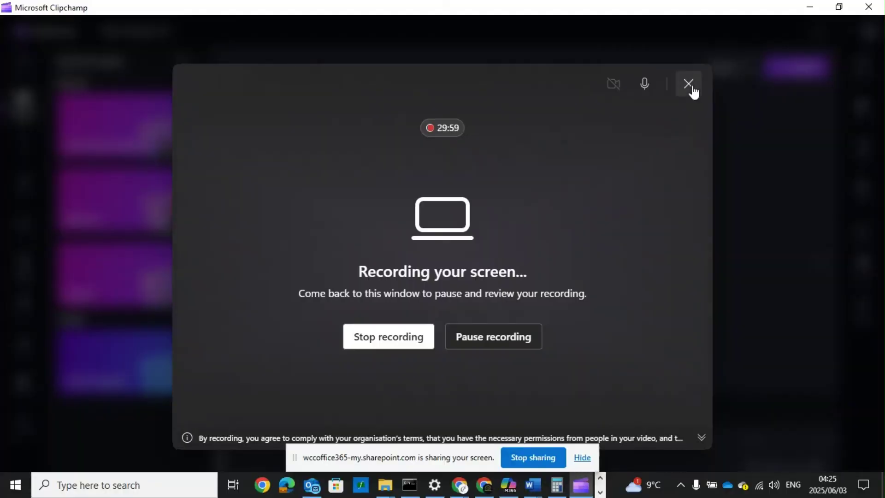
# - Bring the maximized MEDICAL SURVEY window back and scroll through the document
pyautogui.click(810, 8)
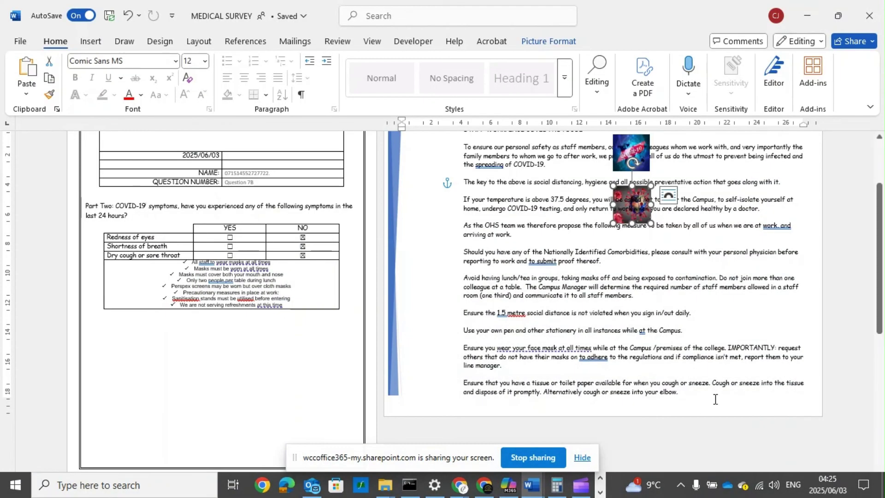
pyautogui.scroll(3, 715, 399)
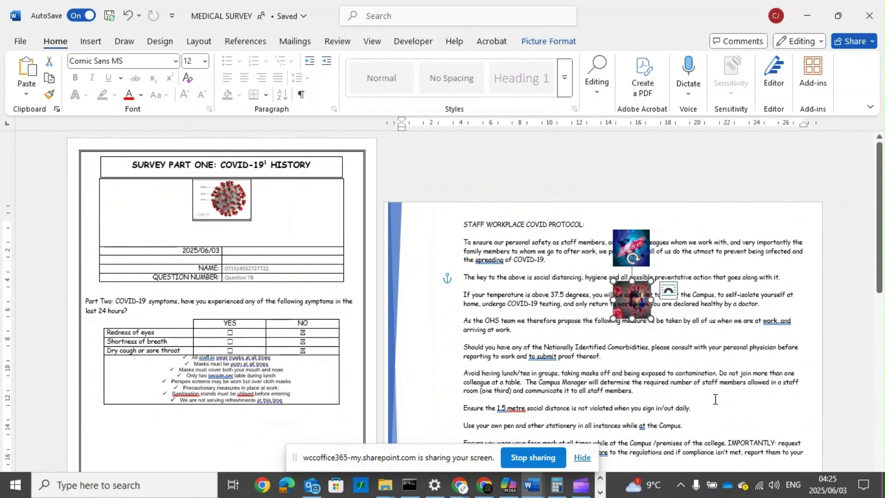
pyautogui.scroll(-10, 715, 399)
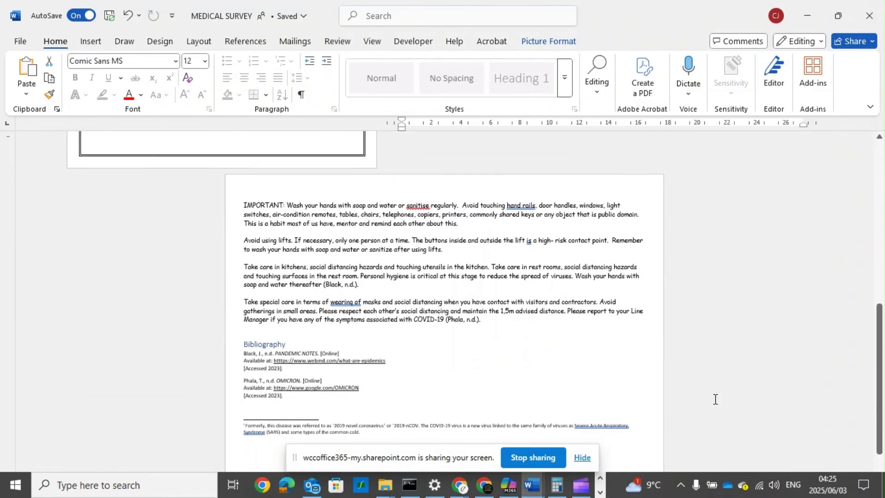
pyautogui.scroll(6, 716, 399)
pyautogui.scroll(6, 714, 400)
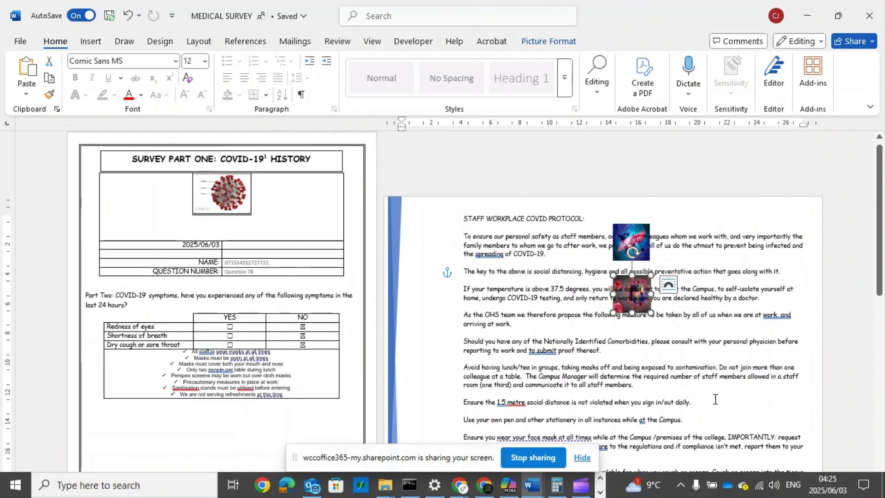
# - Rename the document file to 'QUESTION 7 B'
pyautogui.click(213, 16)
pyautogui.press('BackSpace')
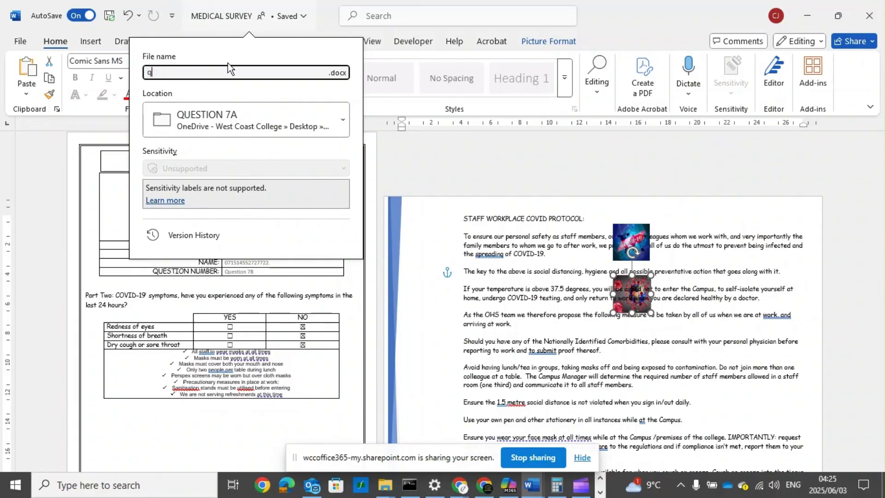
pyautogui.write('QUES')
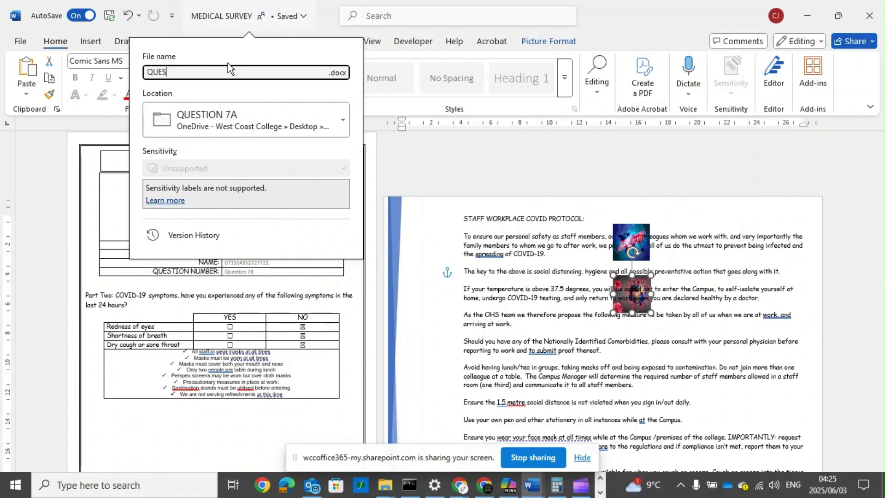
pyautogui.write('TION 7 B')
pyautogui.press('Return')
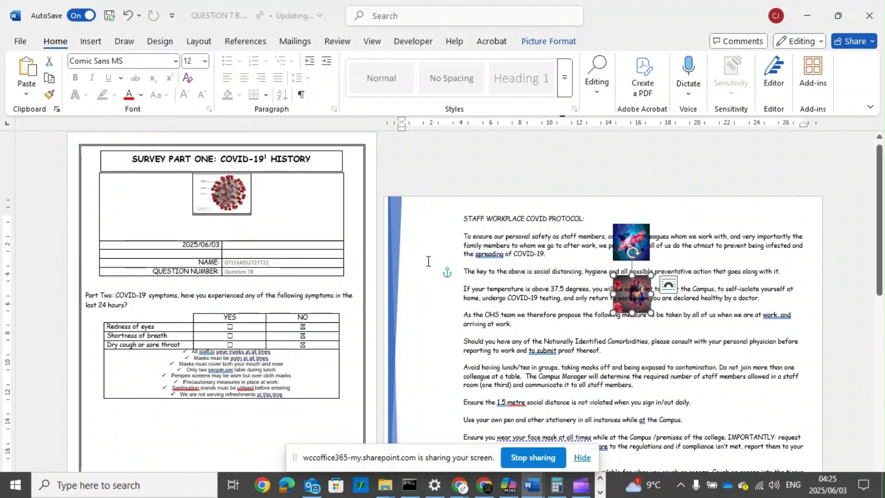
# - Scroll through the pages to review the protocol, pictures and Bibliography
pyautogui.click(444, 270)
pyautogui.scroll(-3, 585, 358)
pyautogui.scroll(-3, 585, 358)
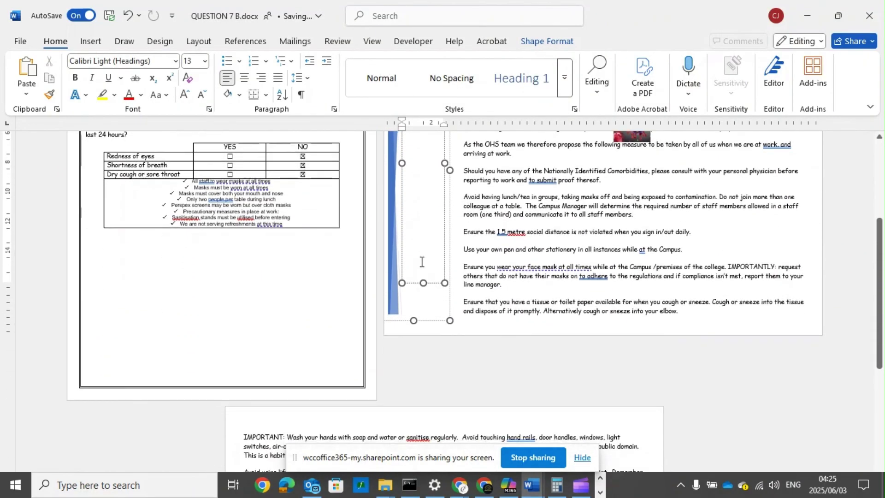
pyautogui.scroll(3, 424, 214)
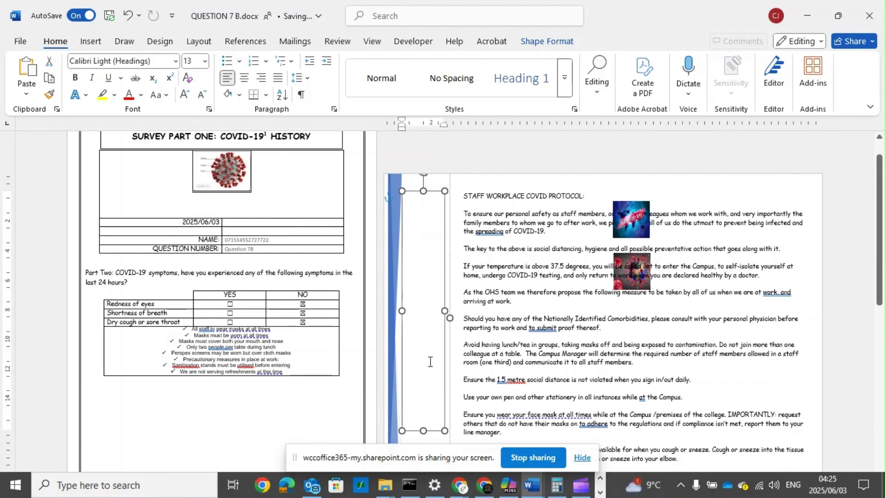
pyautogui.scroll(-6, 430, 362)
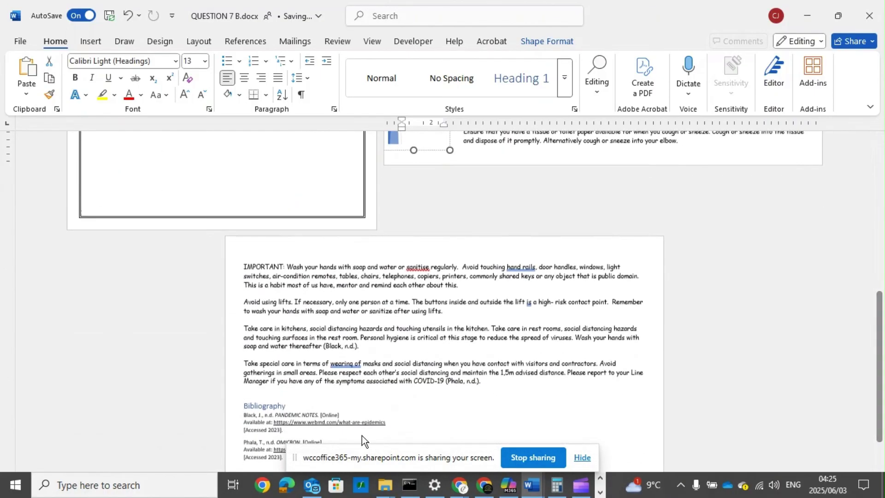
pyautogui.scroll(5, 392, 369)
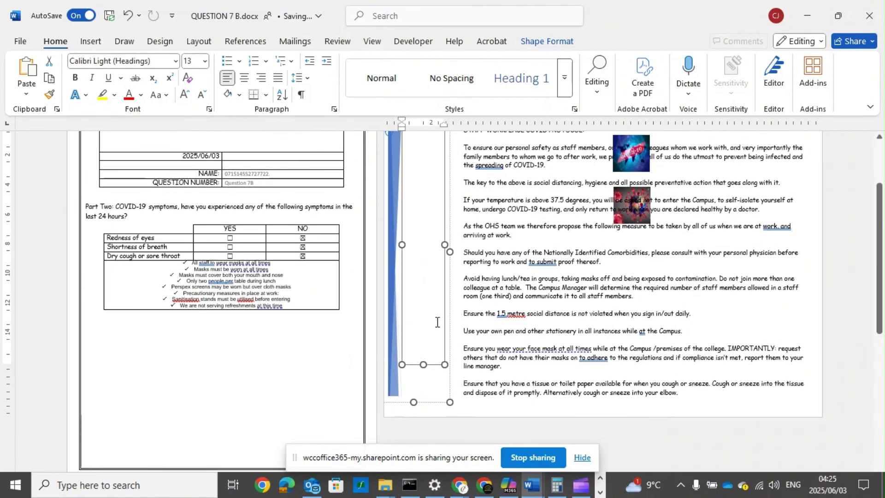
pyautogui.scroll(2, 437, 318)
pyautogui.scroll(-7, 470, 341)
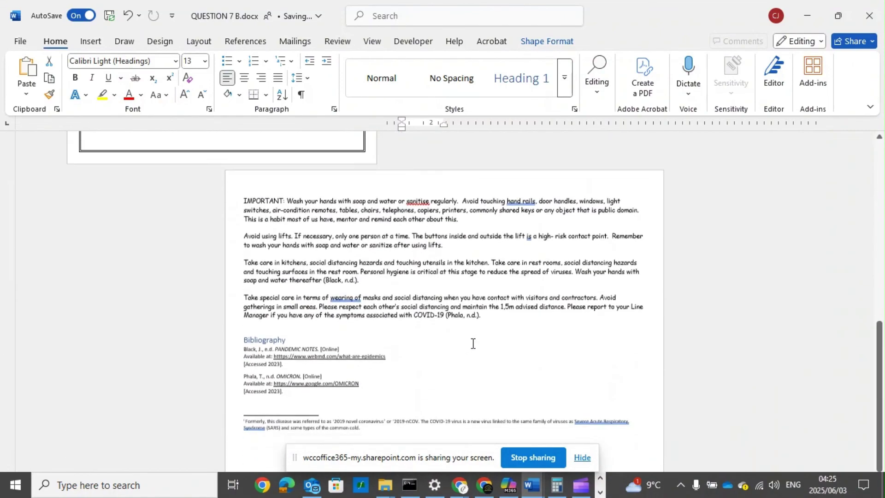
pyautogui.scroll(1, 421, 401)
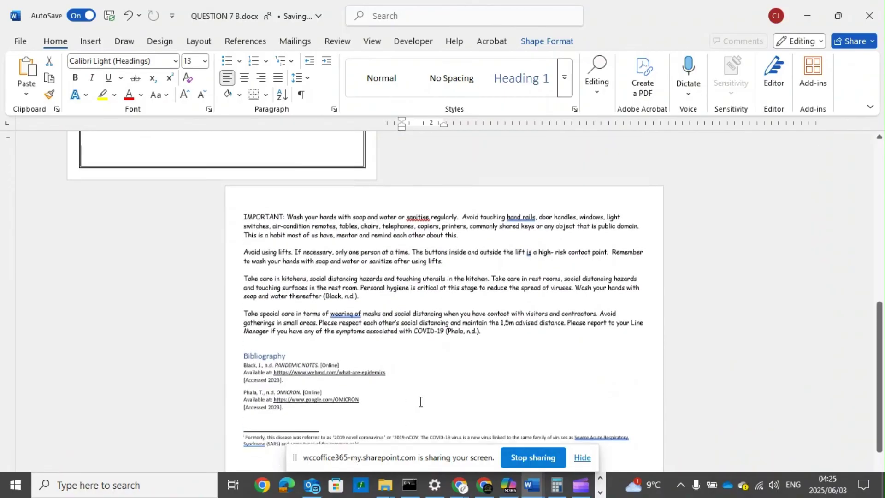
pyautogui.scroll(6, 420, 402)
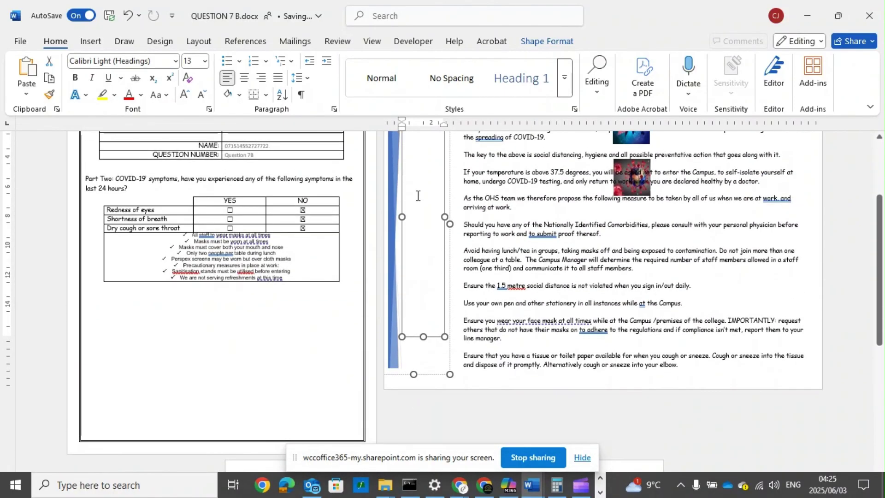
pyautogui.scroll(2, 417, 196)
pyautogui.scroll(-5, 417, 199)
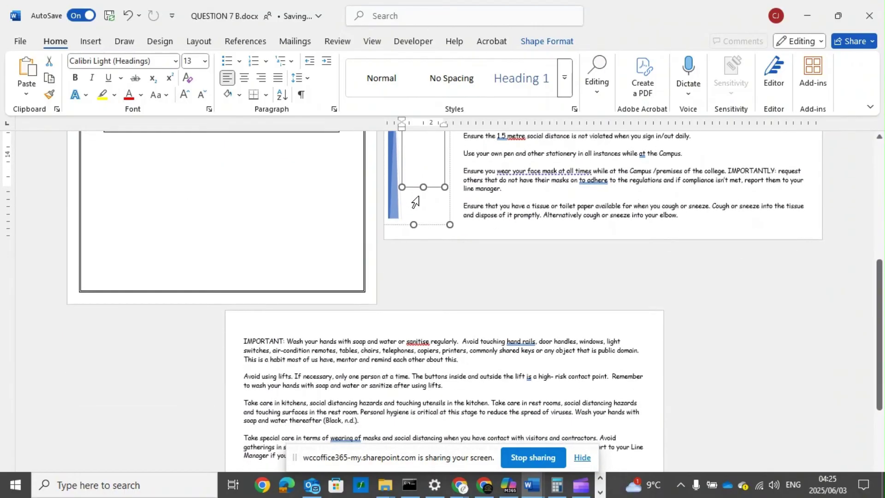
pyautogui.scroll(-3, 416, 197)
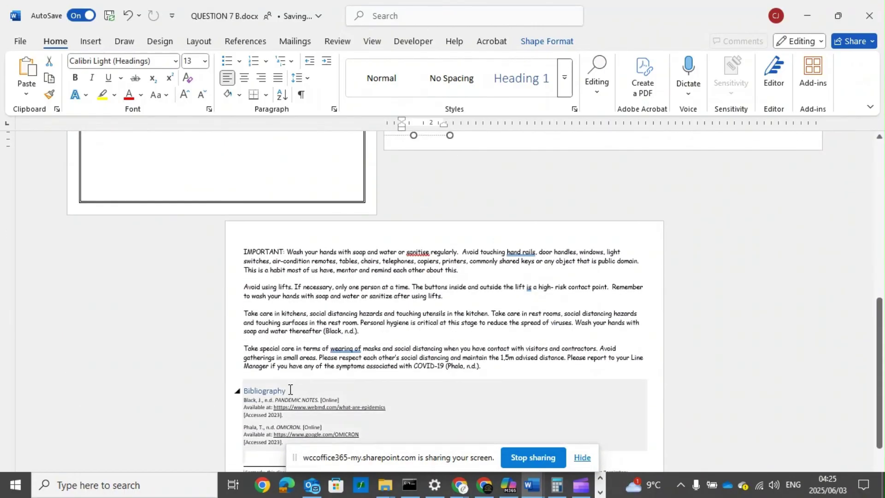
# - Change the Bibliography heading's font colour to Black and deselect it
pyautogui.moveTo(290, 390); pyautogui.dragTo(241, 399)
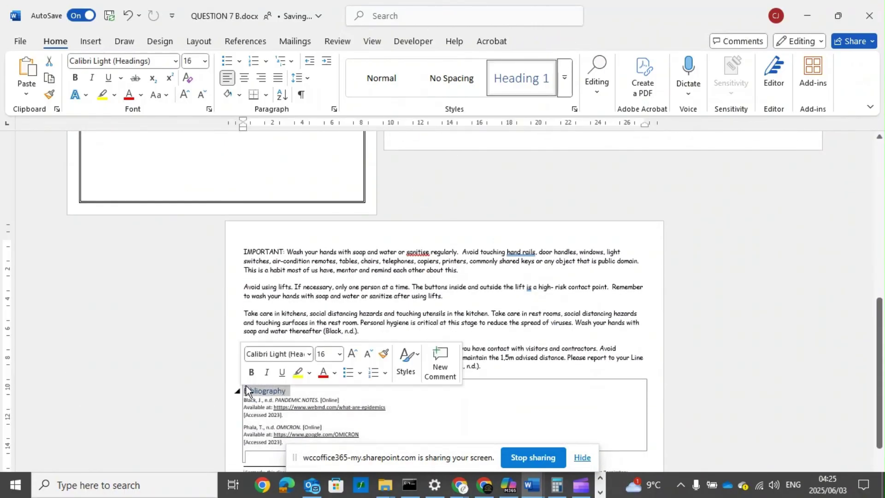
pyautogui.click(335, 373)
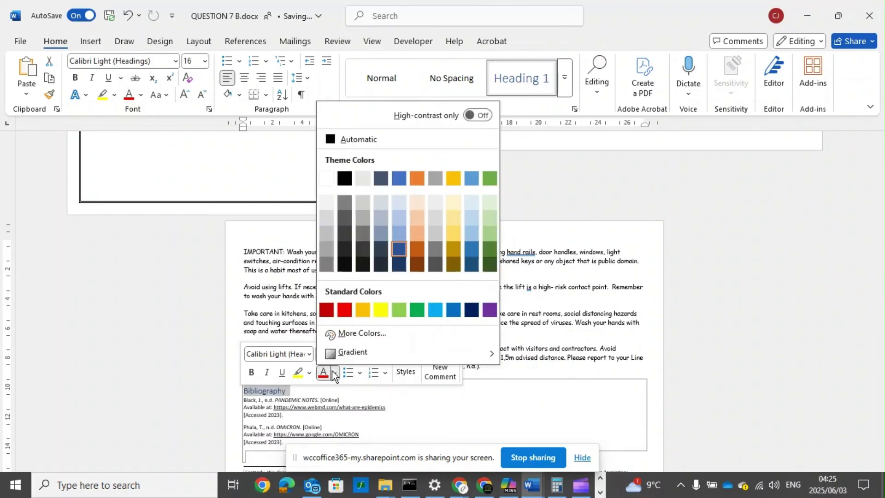
pyautogui.click(350, 192)
pyautogui.click(411, 421)
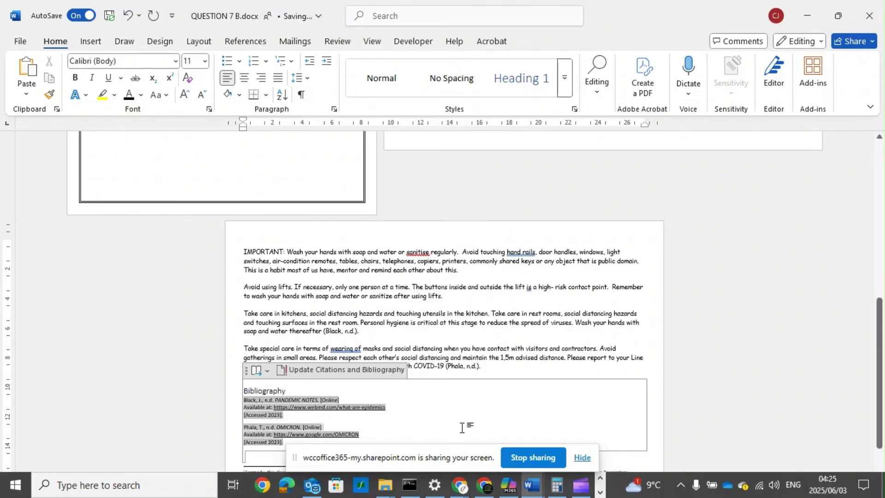
pyautogui.click(468, 357)
pyautogui.scroll(-2, 544, 373)
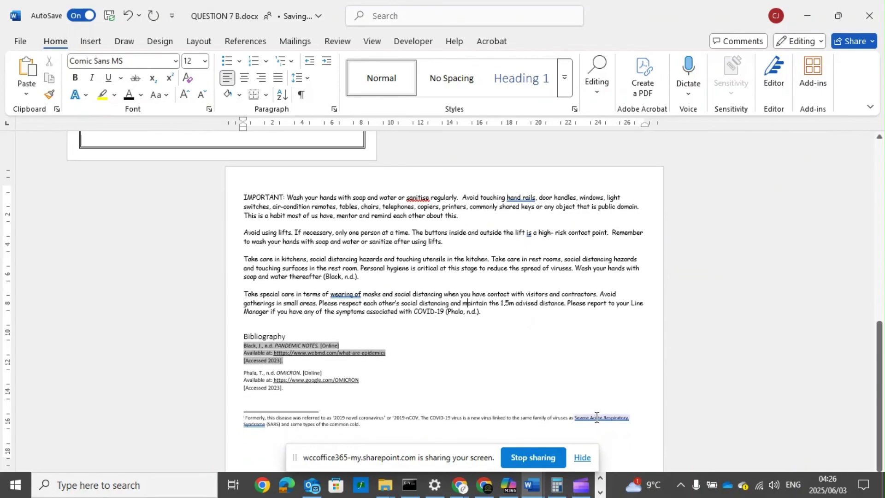
pyautogui.scroll(15, 585, 279)
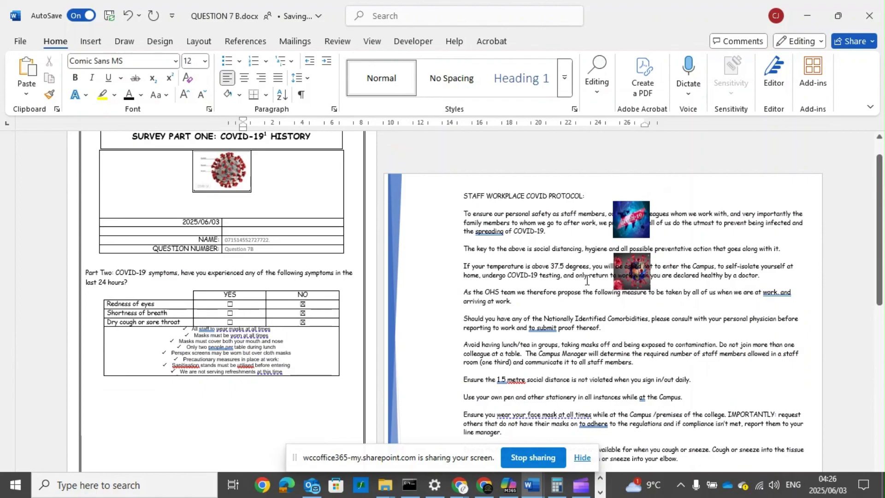
pyautogui.scroll(1, 586, 280)
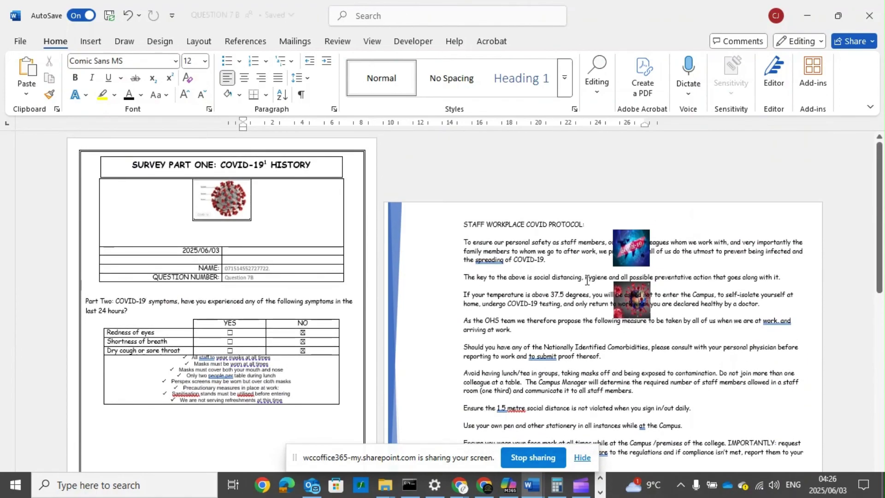